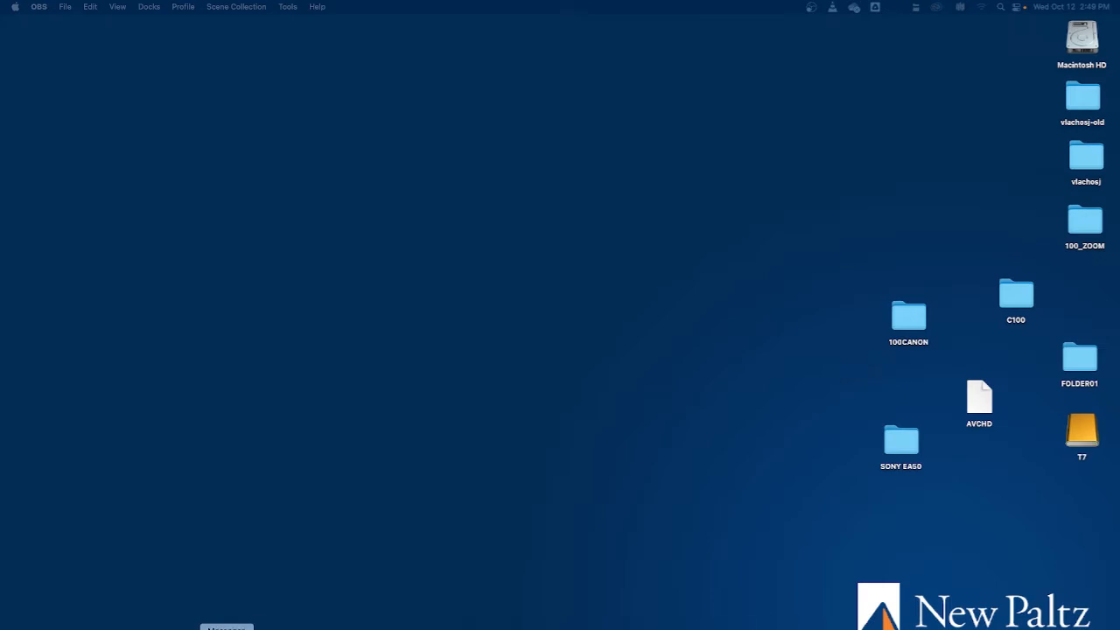
Open Avid Media Composer from the application launcher
{"action": "left_click", "coordinate": [102, 628]}
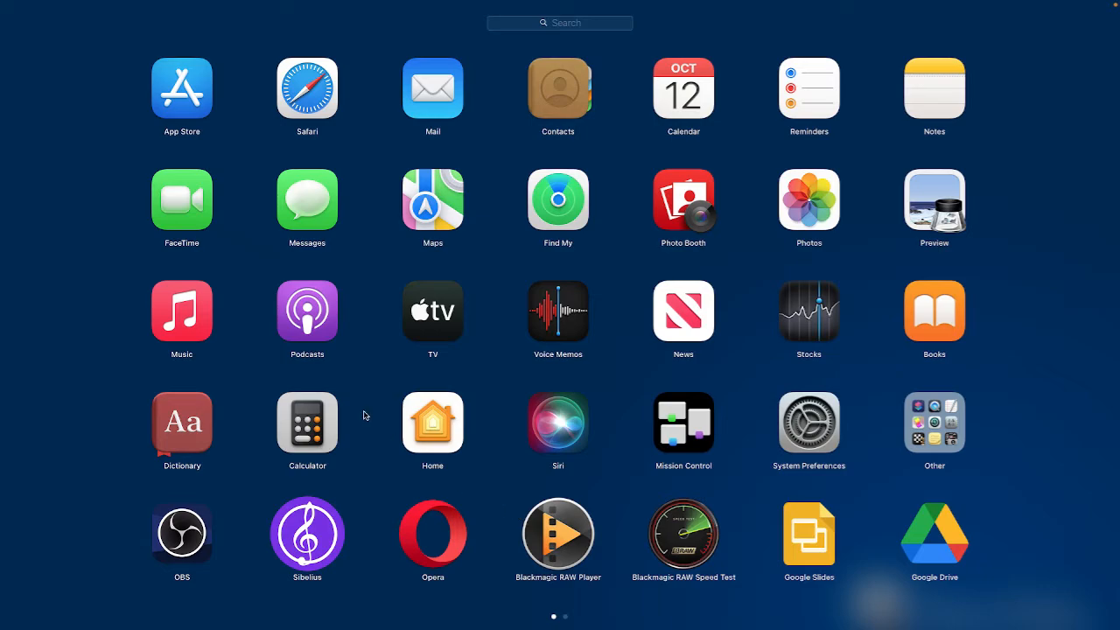
{"action": "scroll", "coordinate": [368, 415], "scroll_direction": "left", "scroll_amount": 3}
{"action": "scroll", "coordinate": [385, 415], "scroll_direction": "right", "scroll_amount": 5}
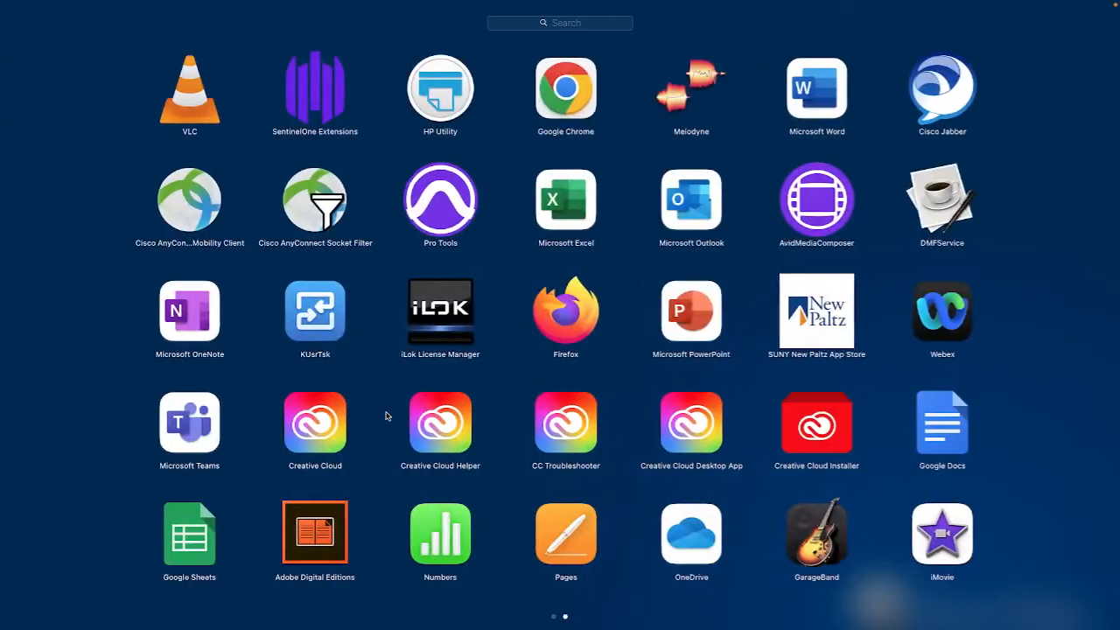
{"action": "scroll", "coordinate": [721, 211], "scroll_direction": "left", "scroll_amount": 5}
{"action": "scroll", "coordinate": [721, 211], "scroll_direction": "right", "scroll_amount": 5}
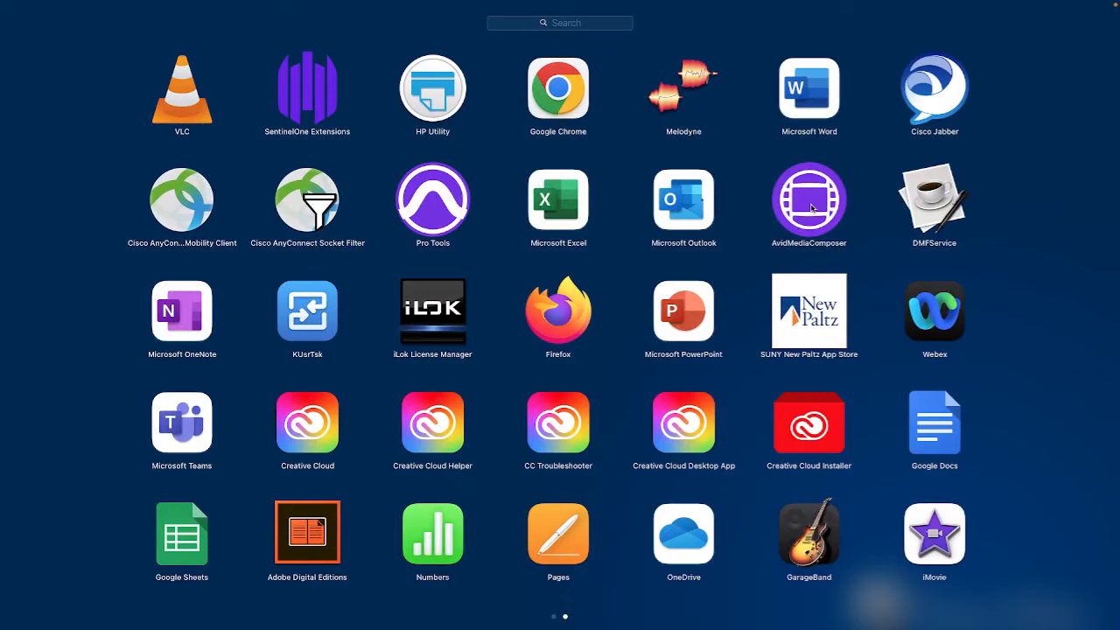
{"action": "left_click", "coordinate": [811, 208]}
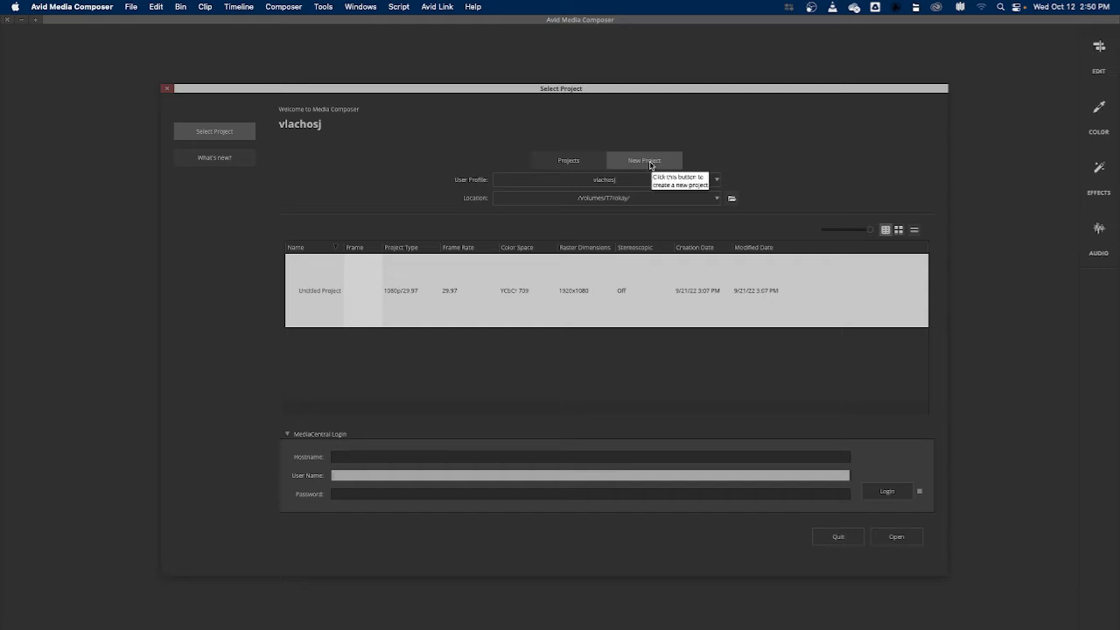
Start a new project and name it CODECS
{"action": "left_click", "coordinate": [651, 166]}
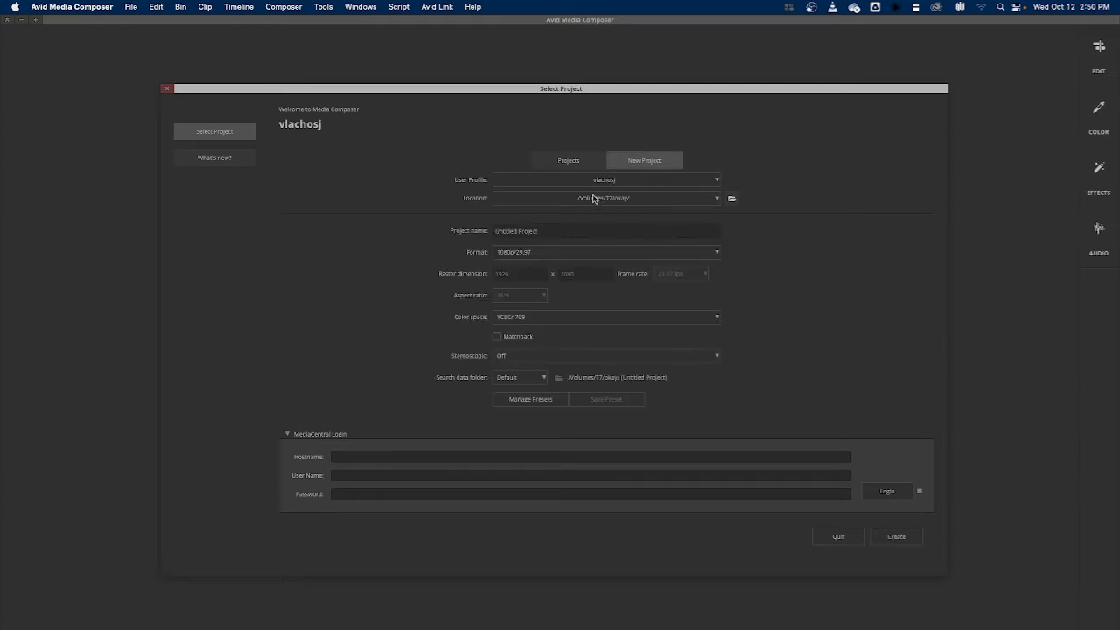
{"action": "left_click", "coordinate": [563, 233]}
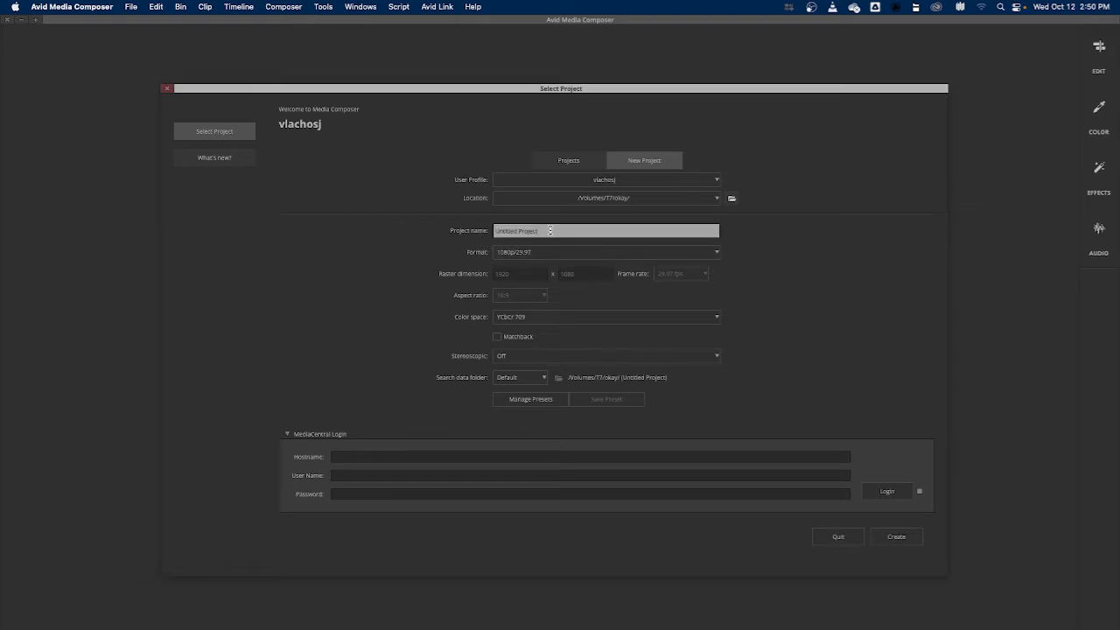
{"action": "left_click_drag", "start_coordinate": [550, 231], "coordinate": [497, 233]}
{"action": "type", "text": "cobi"}
{"action": "type", "text": "CODEC"}
{"action": "type", "text": "S"}
Set the project format to HD 1080 at 1080p/24 and create the project
{"action": "left_click", "coordinate": [555, 254]}
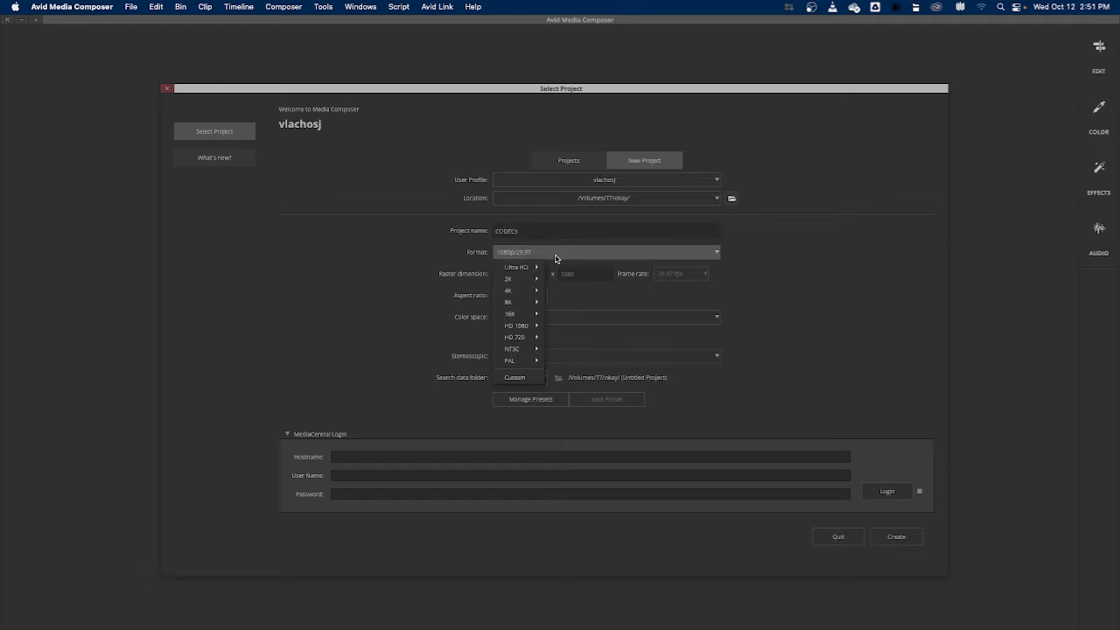
{"action": "mouse_move", "coordinate": [536, 327]}
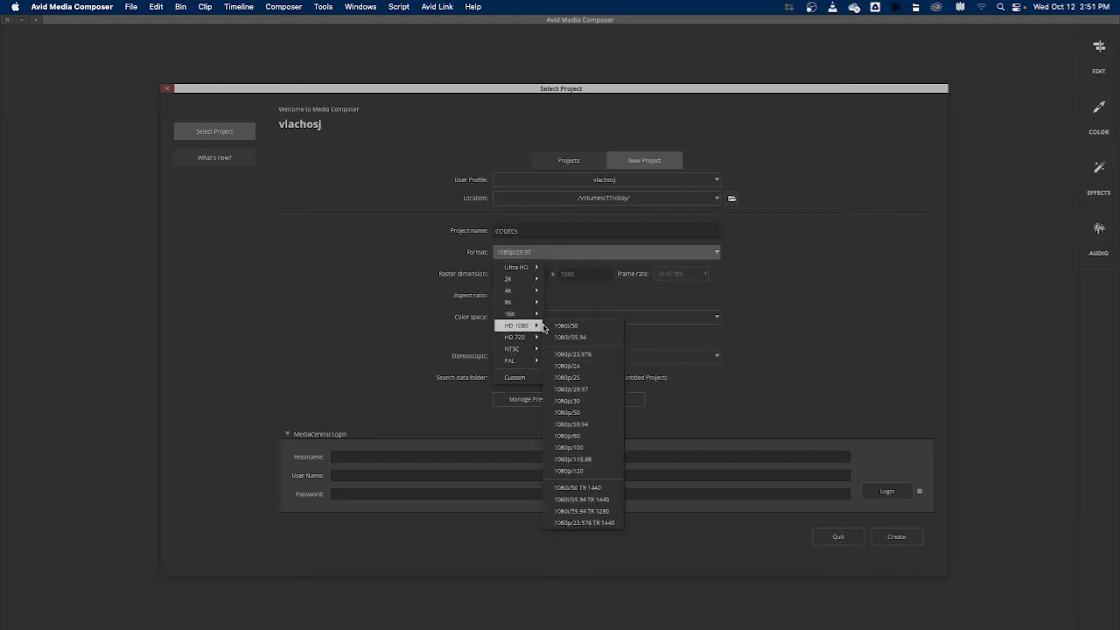
{"action": "left_click", "coordinate": [586, 367]}
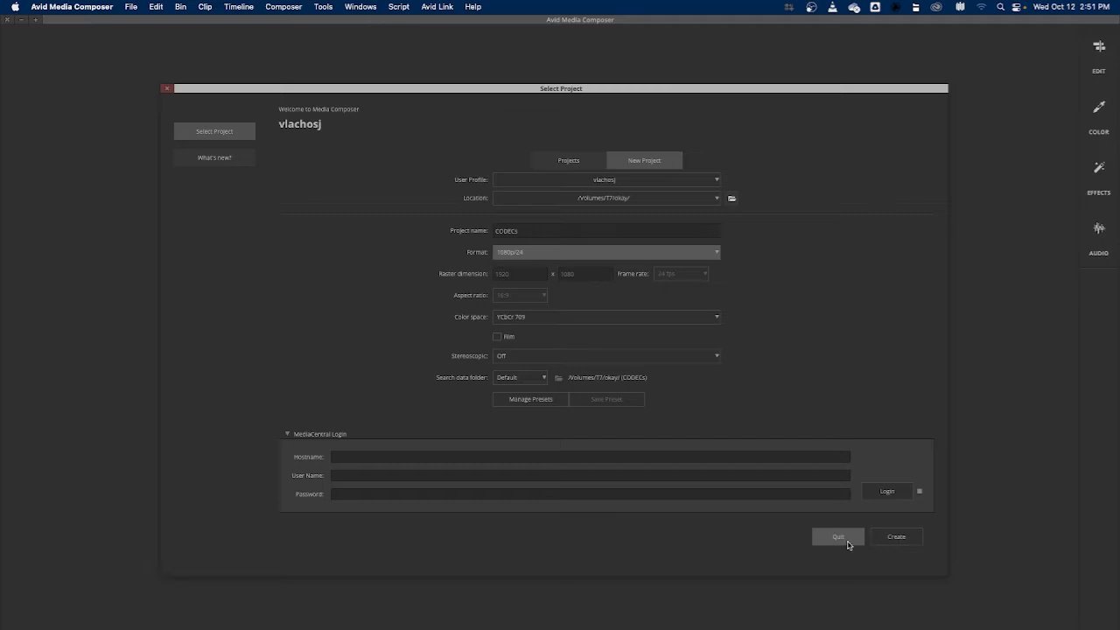
{"action": "left_click", "coordinate": [896, 536]}
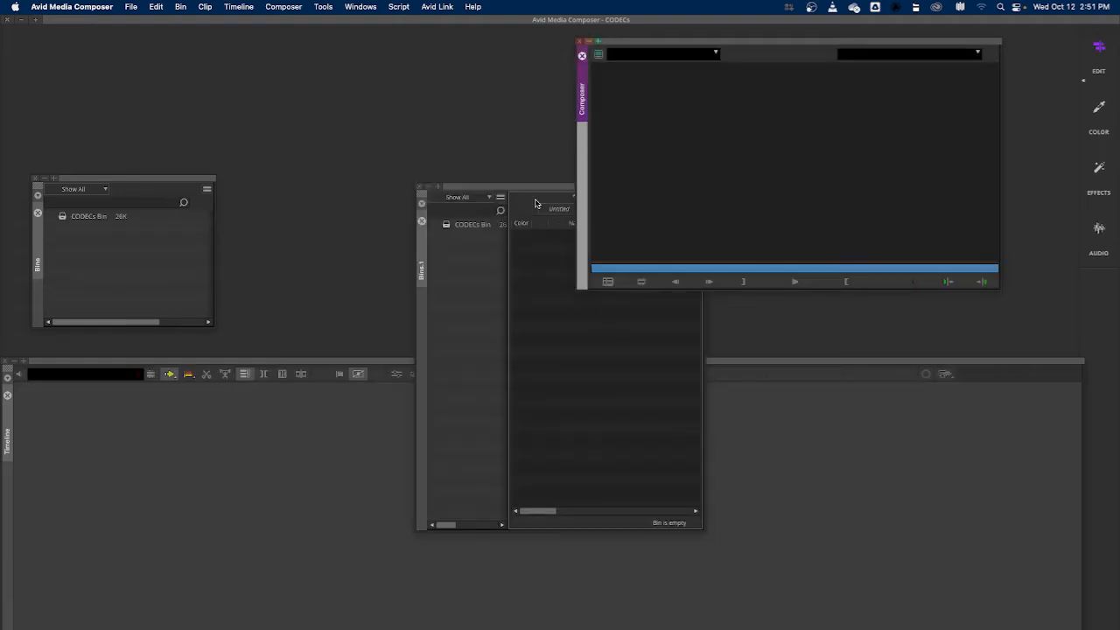
Rename the default project bin to Sony EA50
{"action": "left_click_drag", "start_coordinate": [513, 187], "coordinate": [395, 24]}
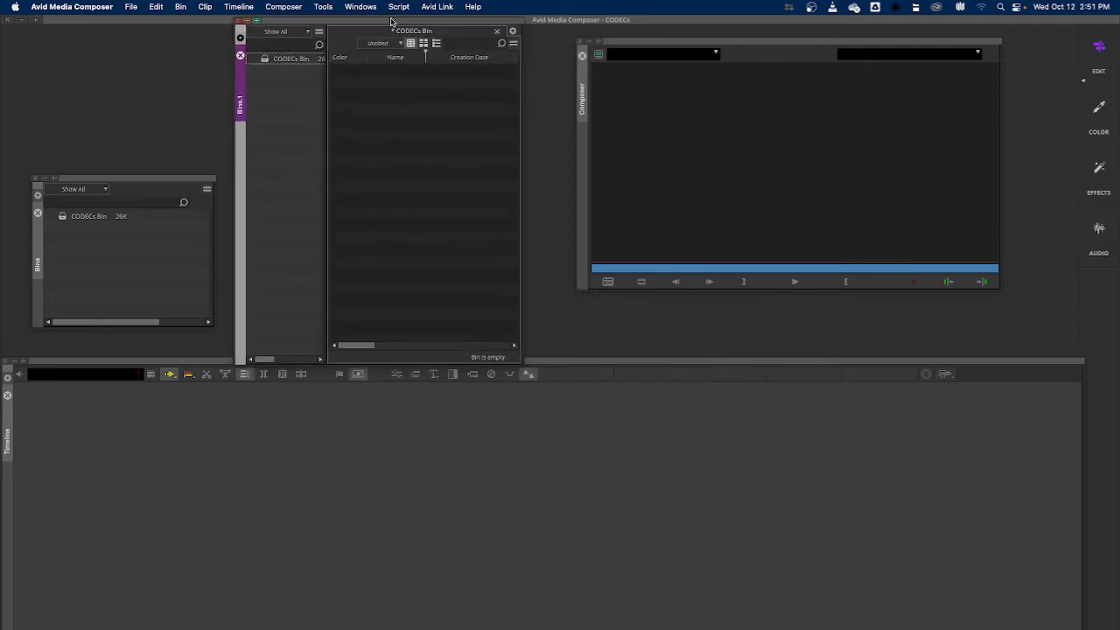
{"action": "left_click", "coordinate": [282, 59]}
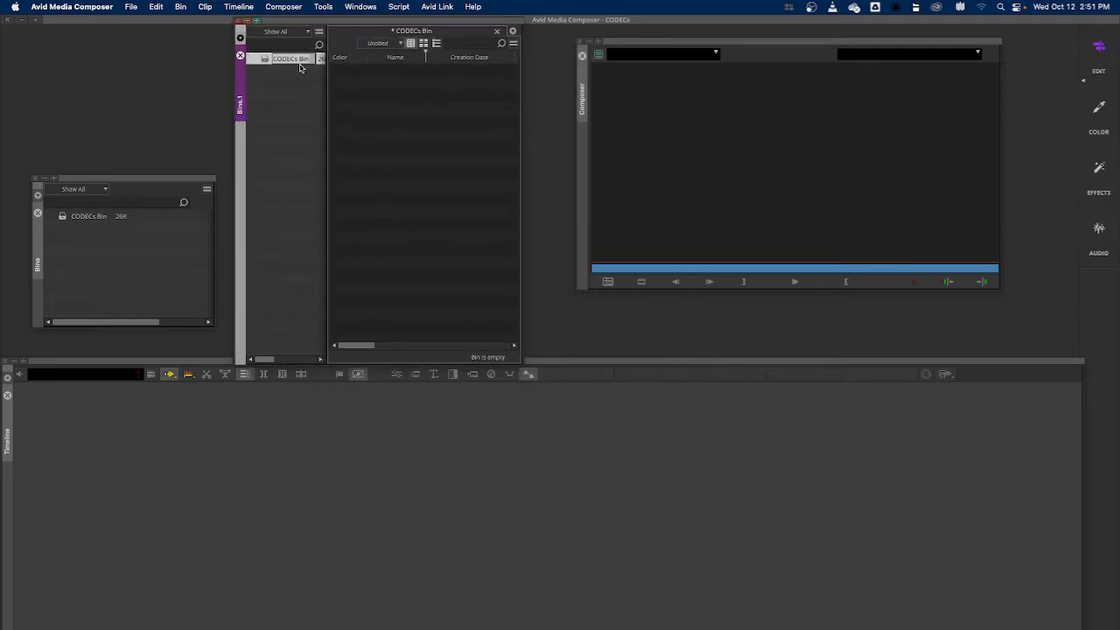
{"action": "type", "text": "Sony EA50"}
Create a new bin and name it Canon C100
{"action": "left_click", "coordinate": [289, 90]}
{"action": "right_click", "coordinate": [275, 90]}
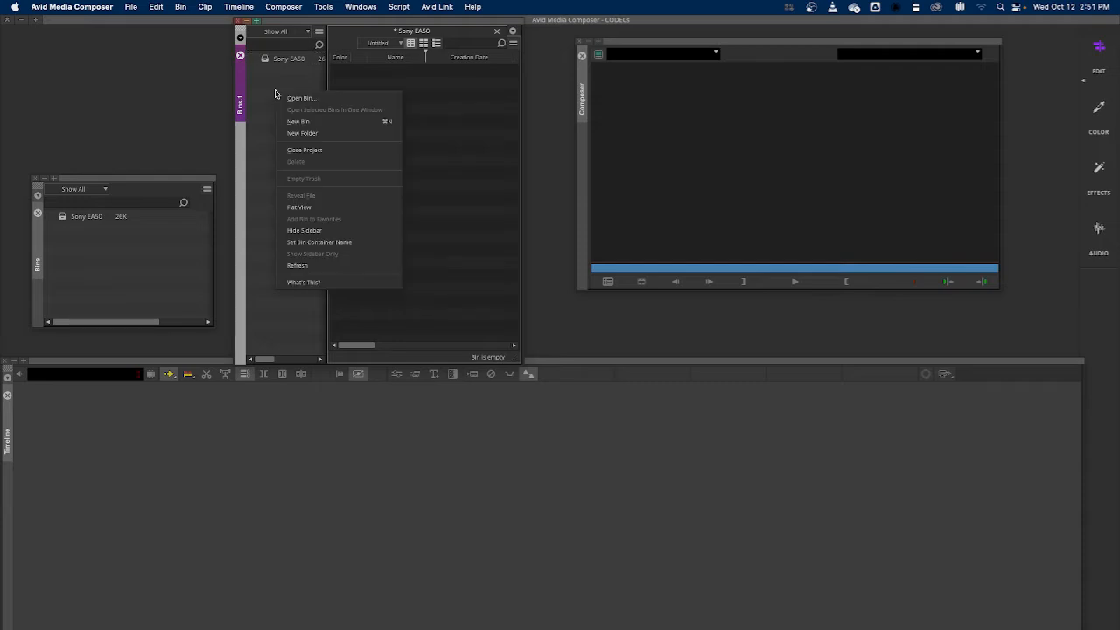
{"action": "left_click", "coordinate": [299, 121]}
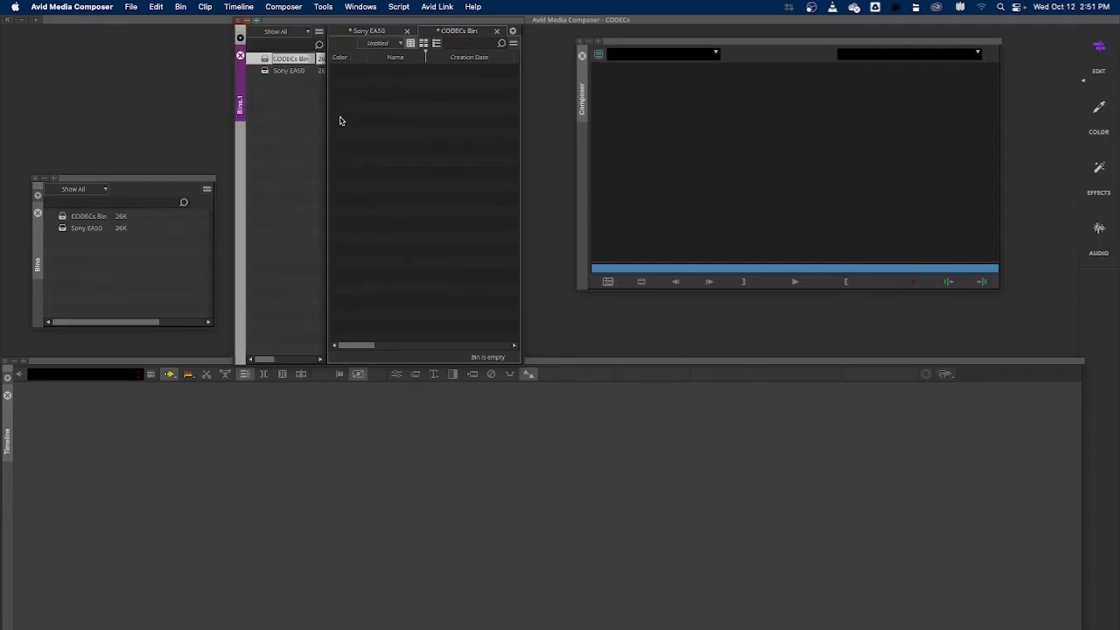
{"action": "type", "text": "Canon C100"}
{"action": "key", "text": "Return"}
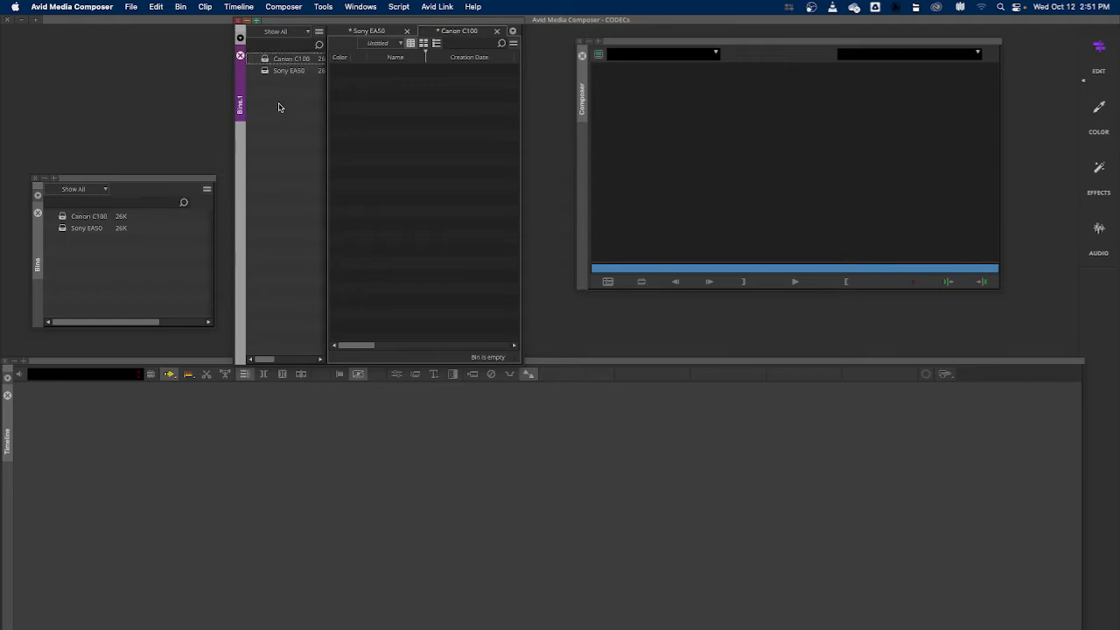
Create another new bin named DSLR
{"action": "right_click", "coordinate": [275, 106]}
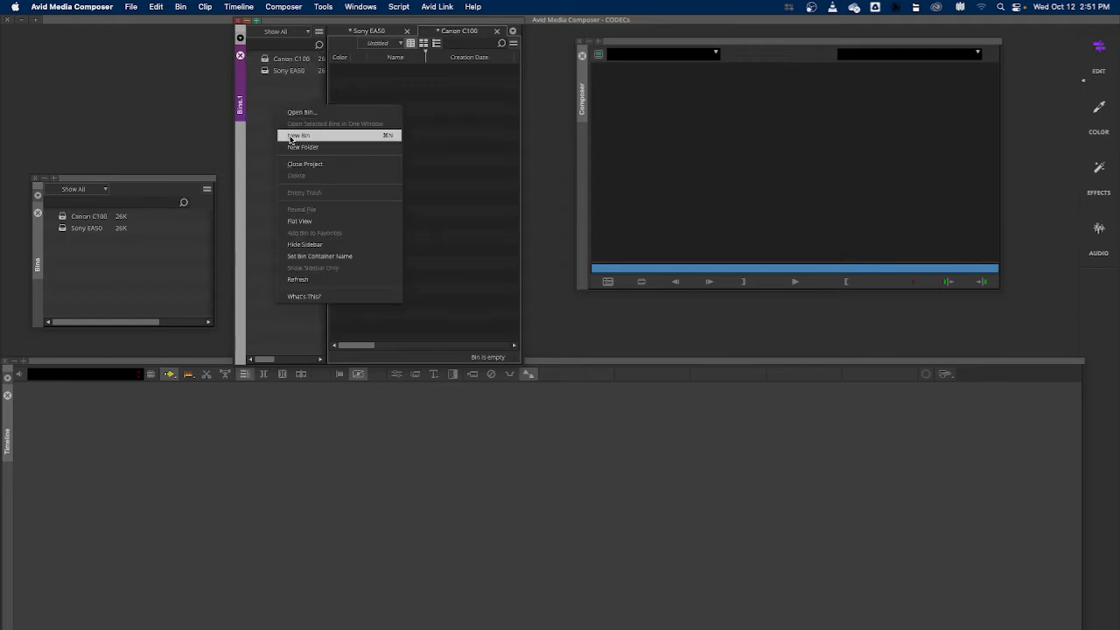
{"action": "left_click", "coordinate": [294, 135]}
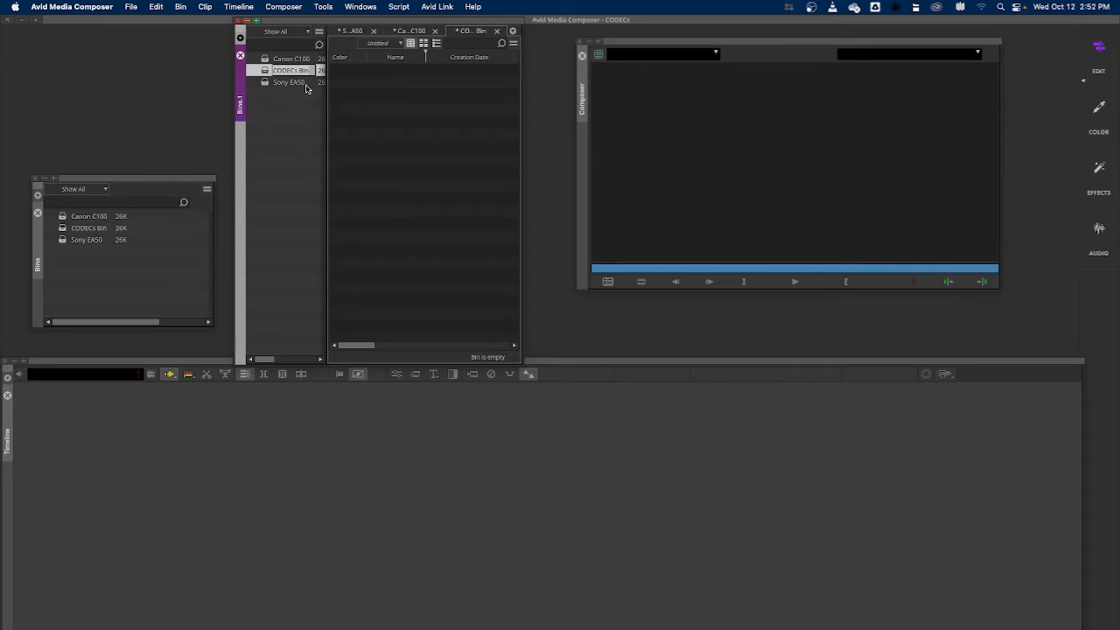
{"action": "type", "text": "DSLR"}
{"action": "key", "text": "Return"}
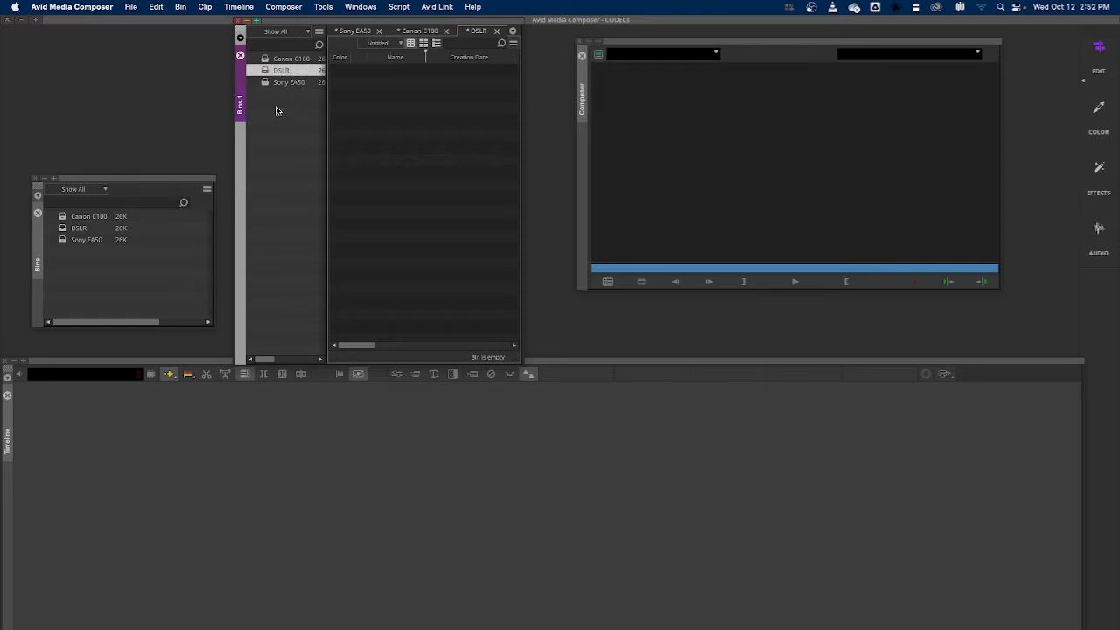
Create a new bin named Sequences
{"action": "right_click", "coordinate": [276, 110]}
{"action": "left_click", "coordinate": [297, 139]}
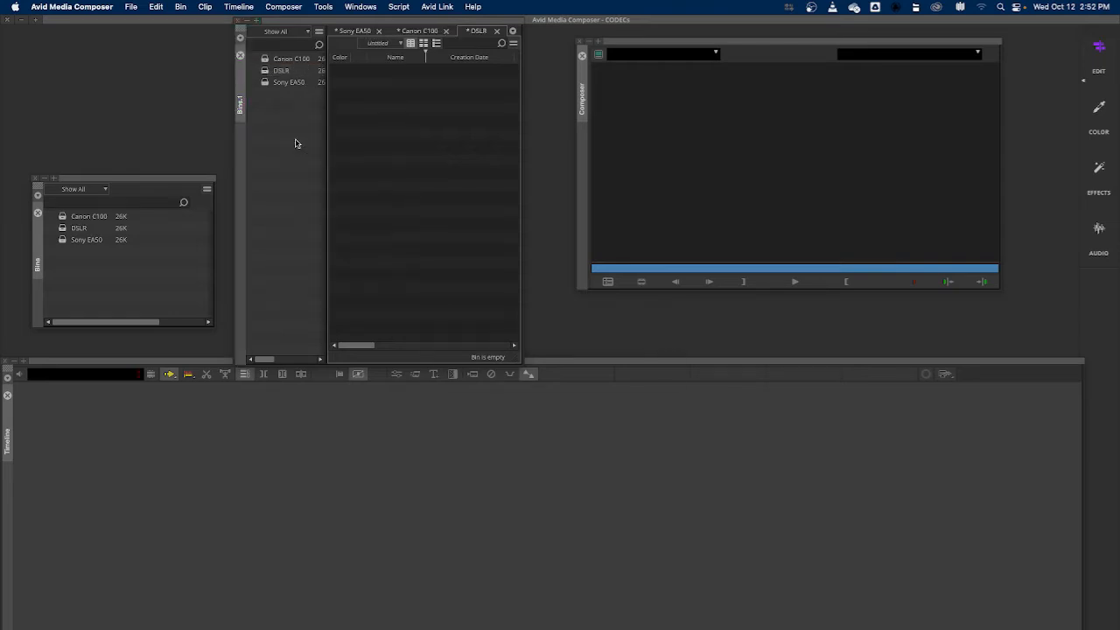
{"action": "type", "text": "So"}
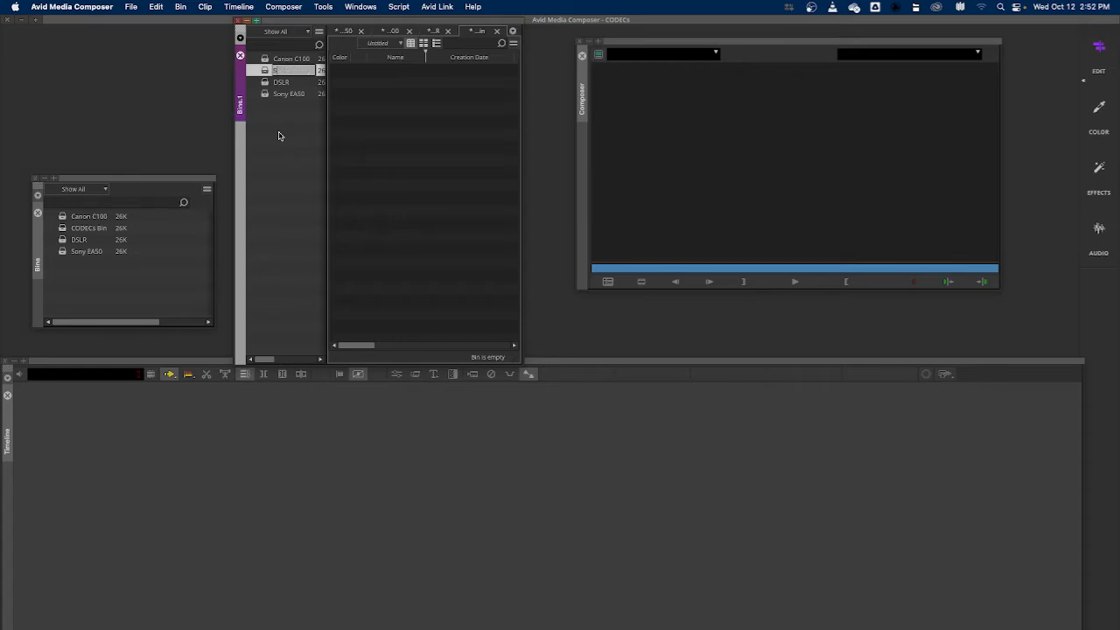
{"action": "type", "text": "quences"}
{"action": "key", "text": "Return"}
{"action": "left_click", "coordinate": [280, 150]}
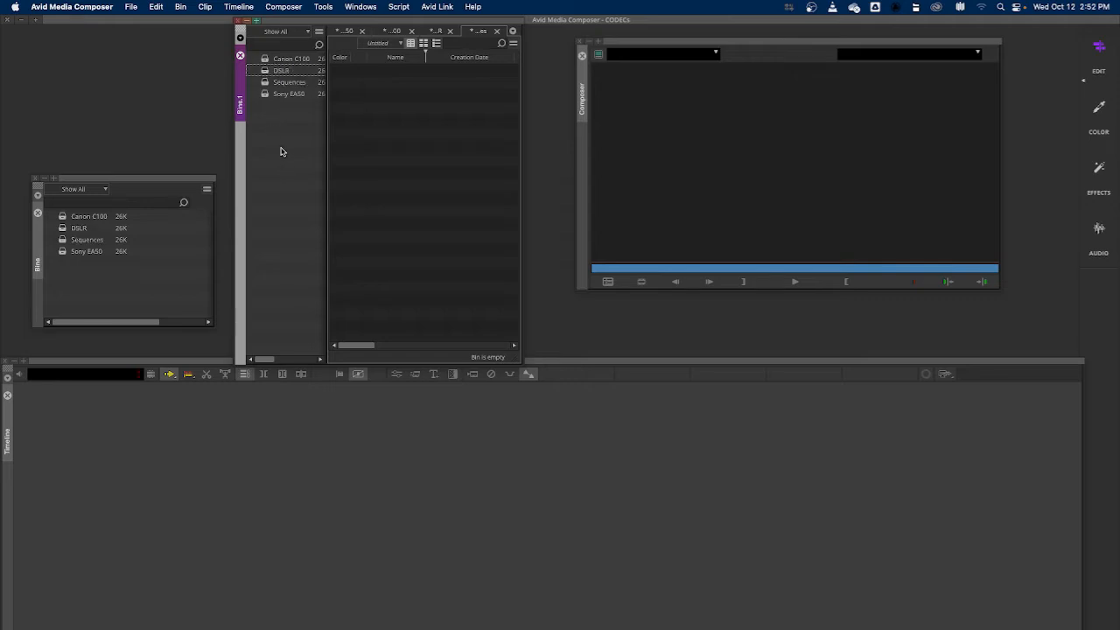
Select the Canon C100 bin and open Import Media in the Source Browser
{"action": "left_click", "coordinate": [264, 60]}
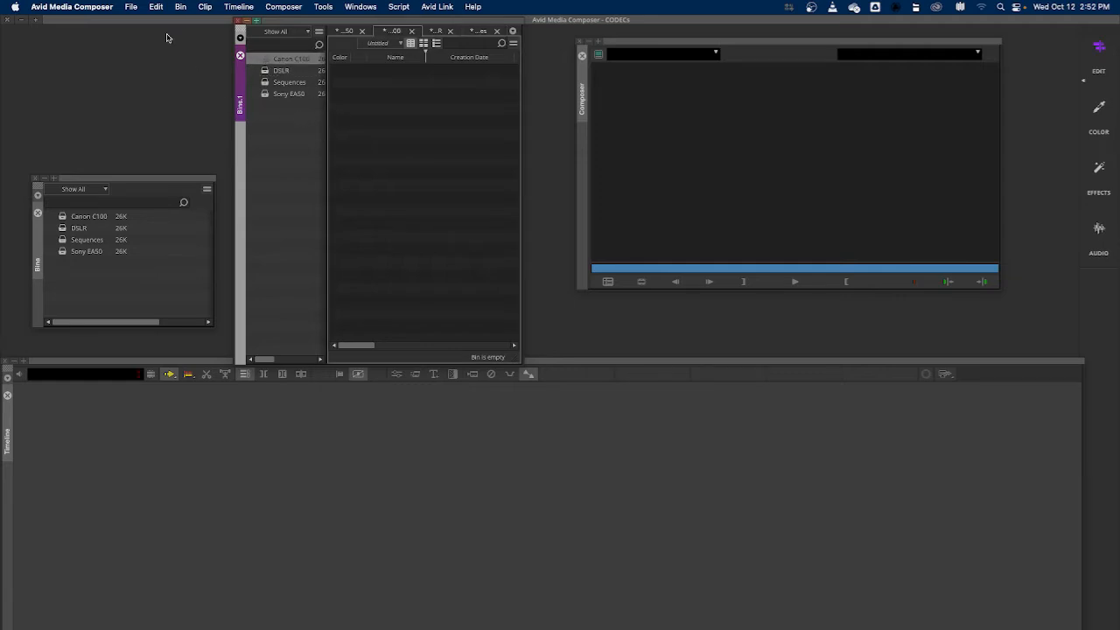
{"action": "left_click", "coordinate": [132, 8]}
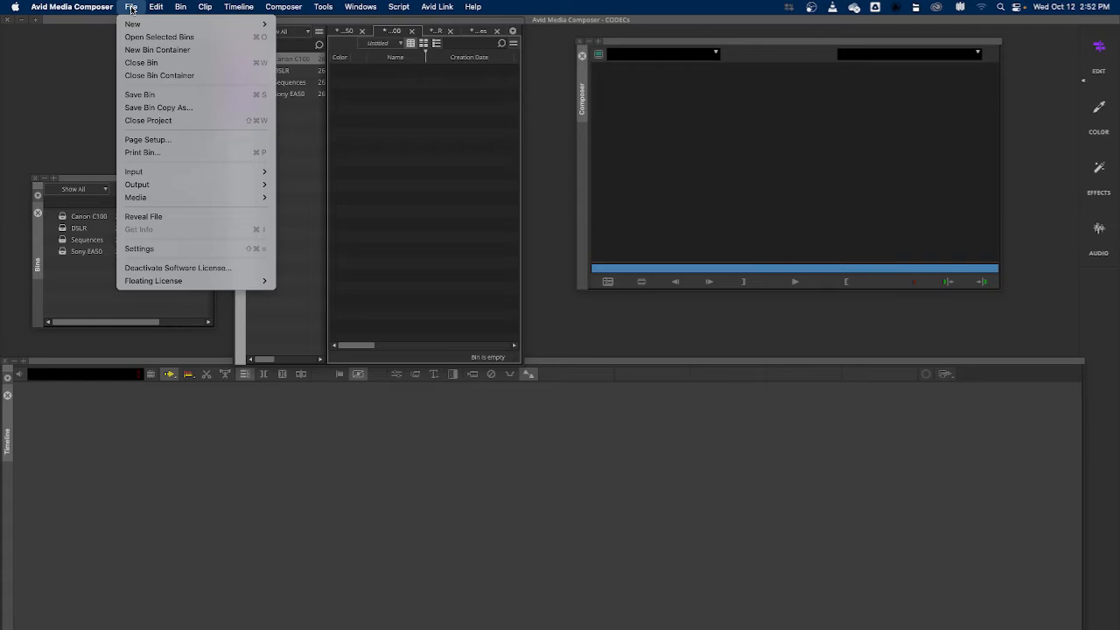
{"action": "mouse_move", "coordinate": [170, 172]}
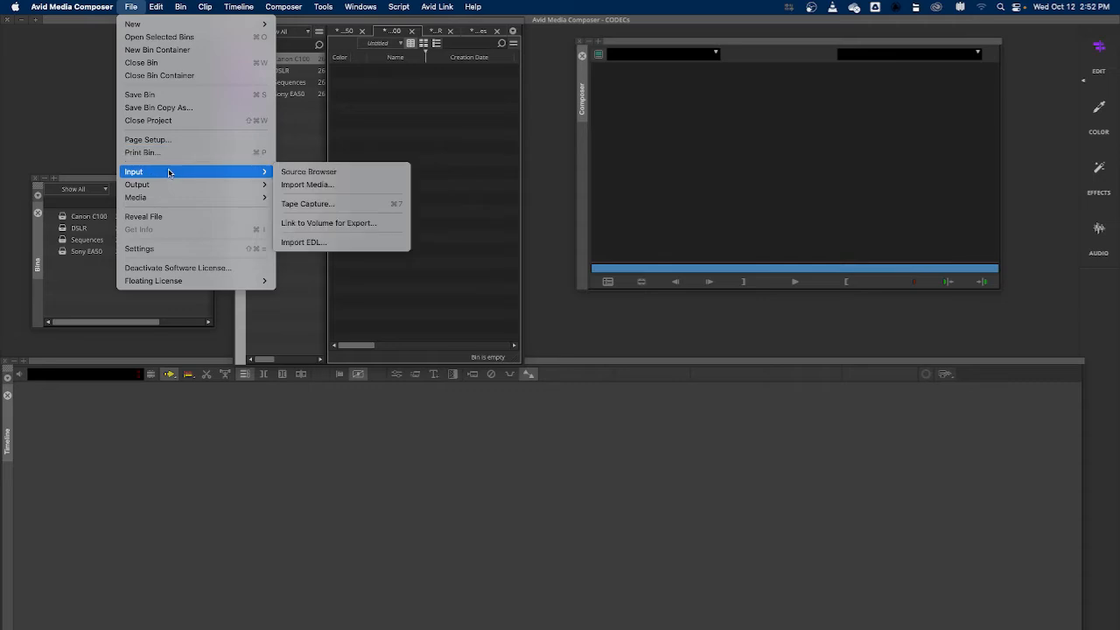
{"action": "left_click", "coordinate": [306, 172]}
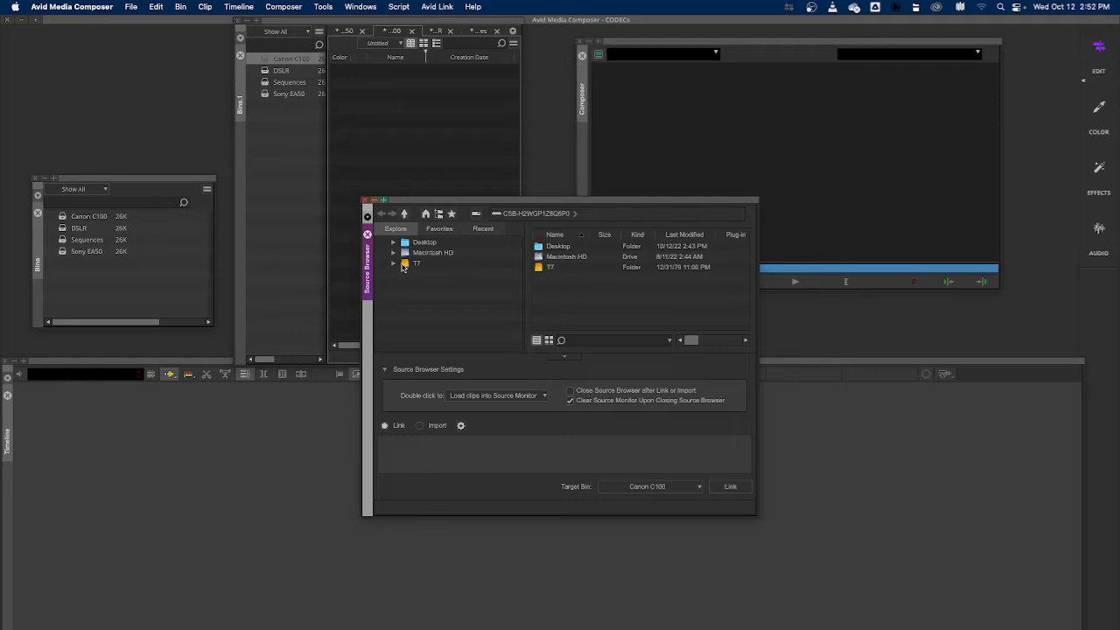
Browse to T7 > 101222 Footage > C100 > AVCHD > BDMV > STREAM in the Source Browser
{"action": "left_click", "coordinate": [404, 265]}
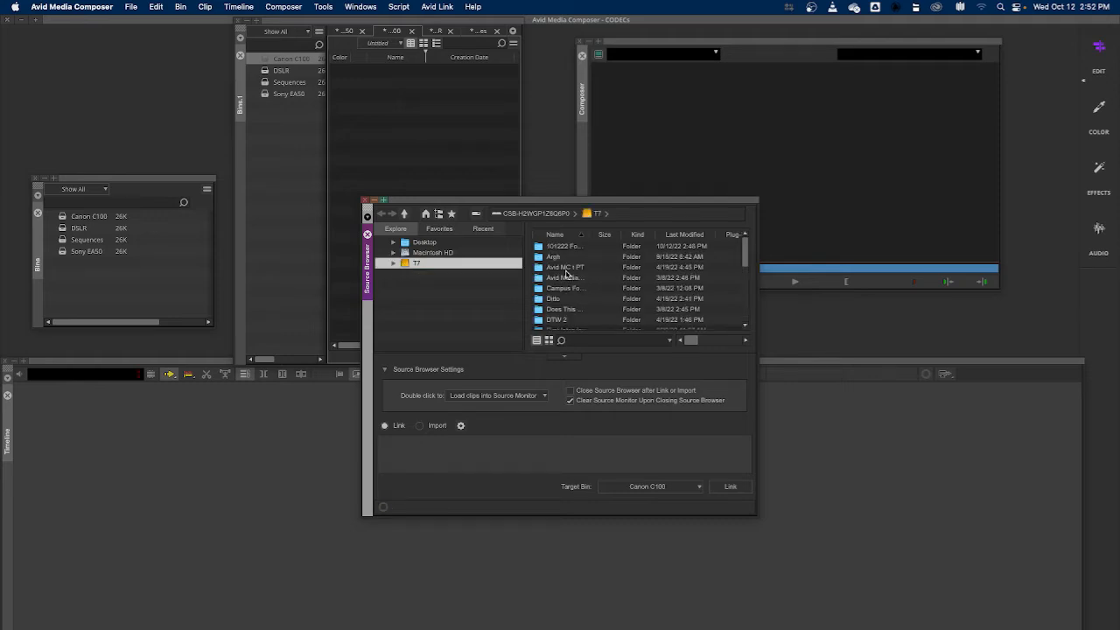
{"action": "double_click", "coordinate": [545, 249]}
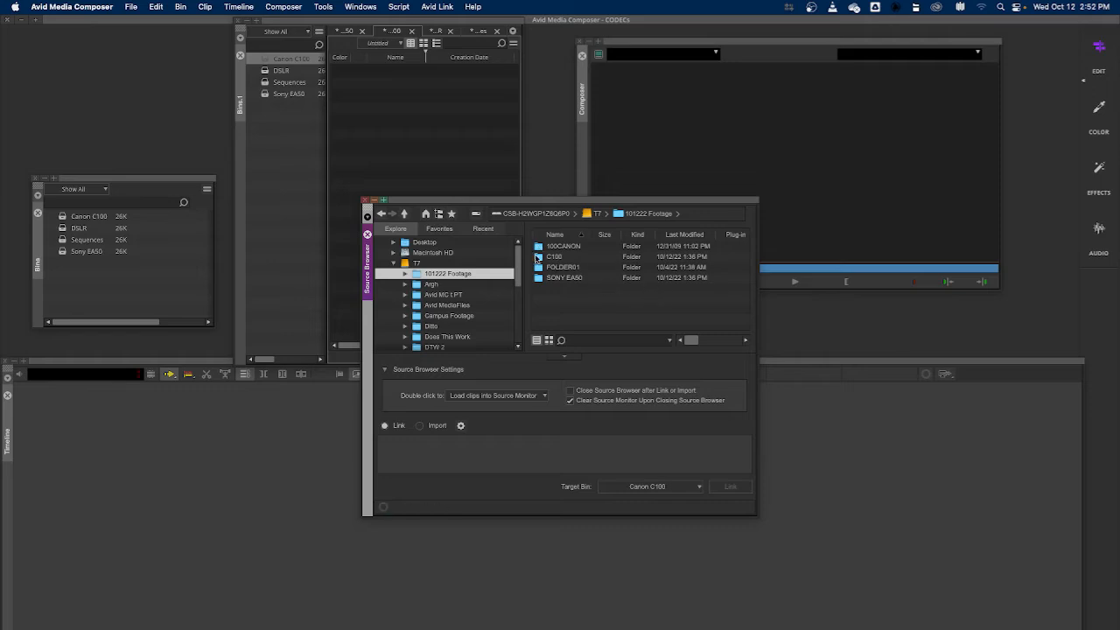
{"action": "left_click", "coordinate": [539, 259]}
{"action": "double_click", "coordinate": [538, 259]}
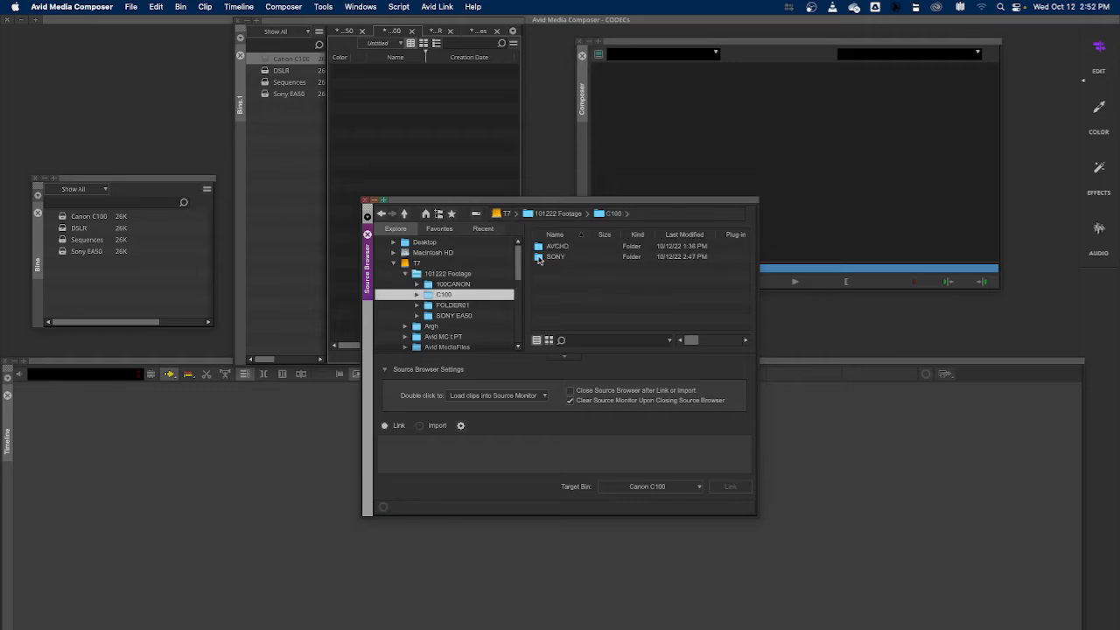
{"action": "double_click", "coordinate": [539, 248]}
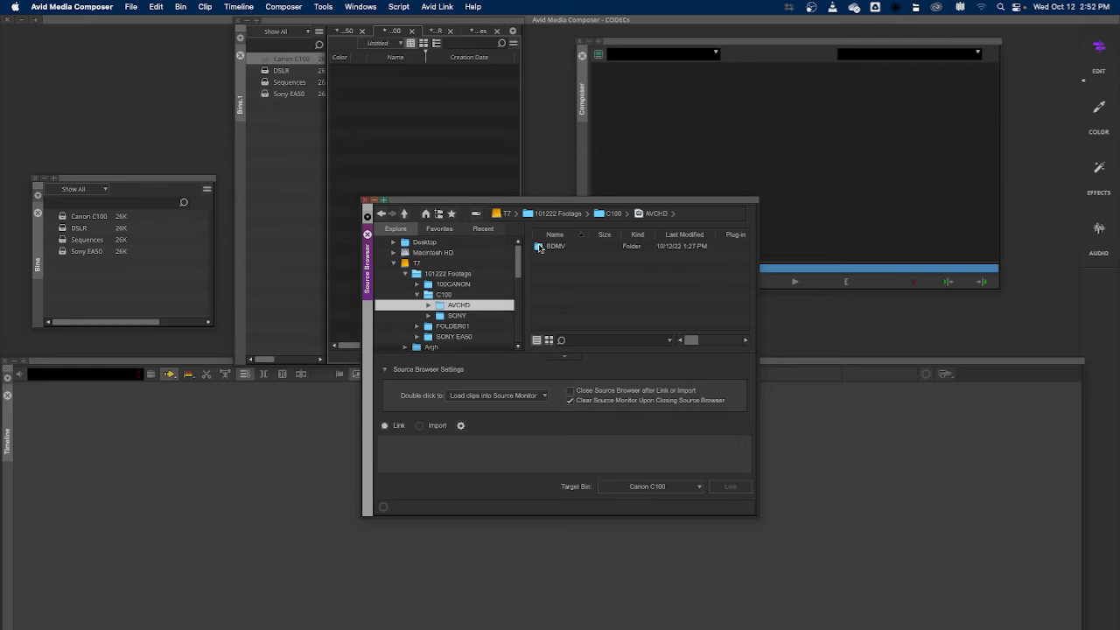
{"action": "double_click", "coordinate": [539, 248]}
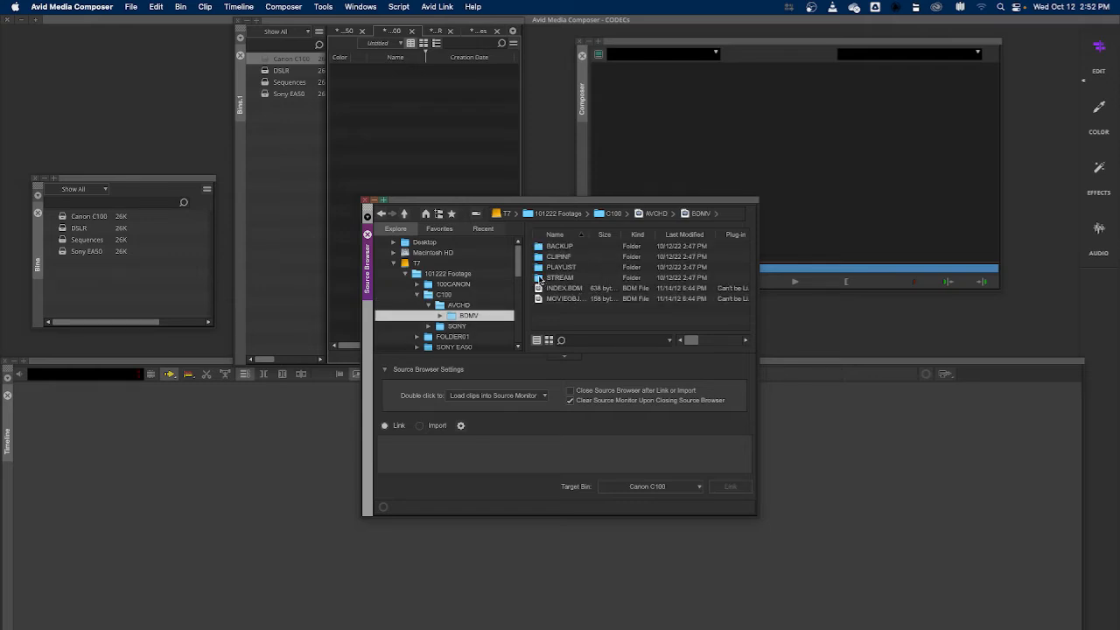
{"action": "double_click", "coordinate": [539, 278]}
{"action": "left_click", "coordinate": [538, 248]}
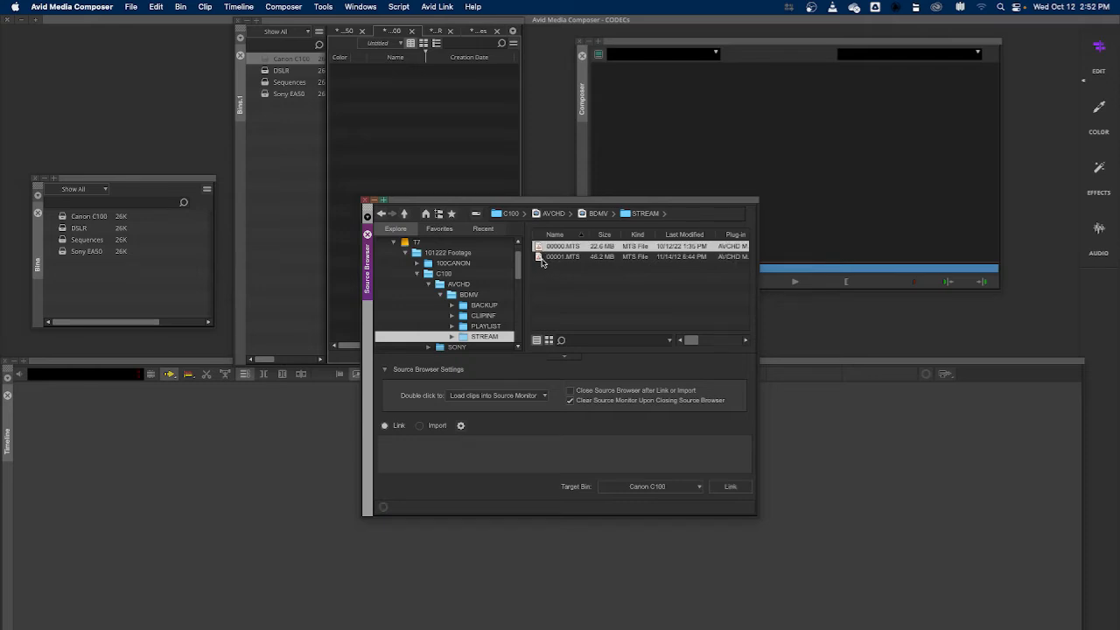
Select both MTS clips 00000 and 00001 and link them into the Canon C100 bin
{"action": "right_click", "coordinate": [540, 259]}
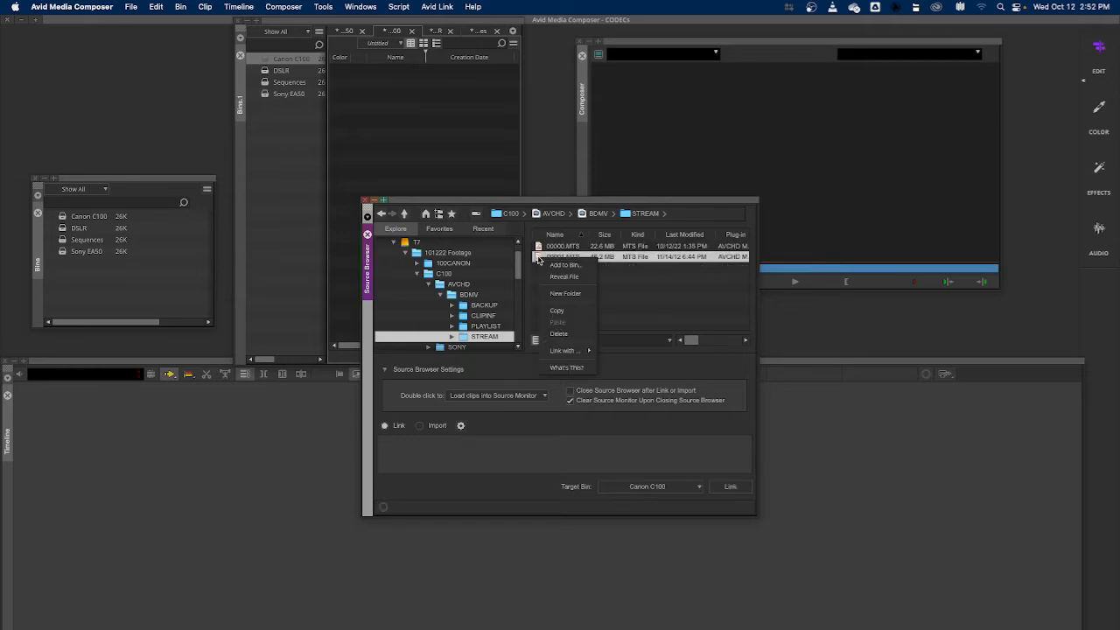
{"action": "left_click", "coordinate": [538, 247]}
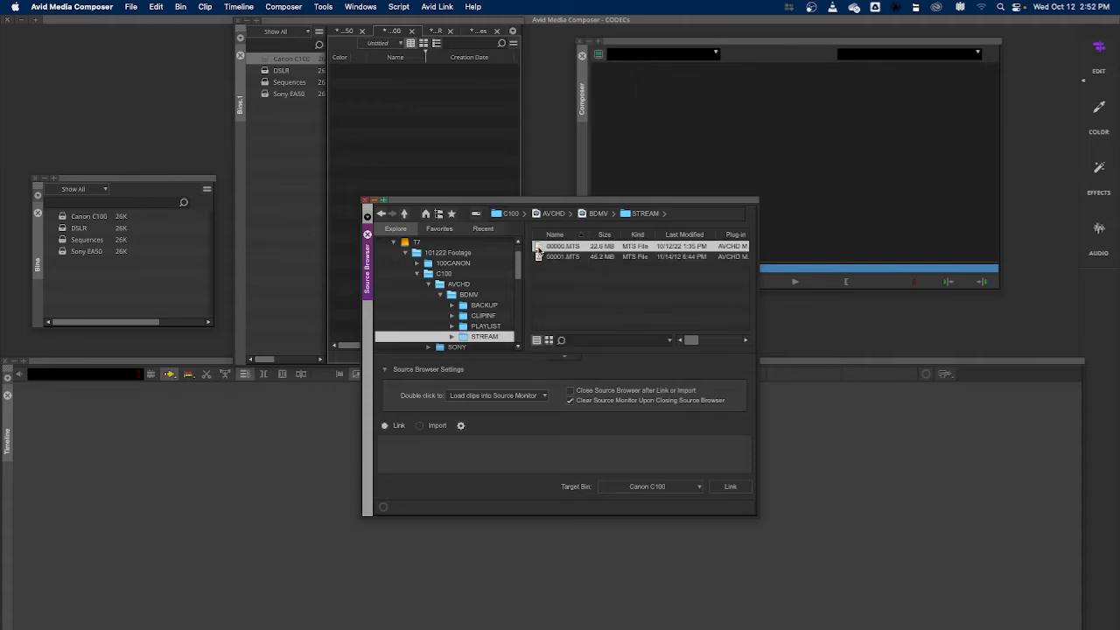
{"action": "left_click", "coordinate": [538, 257], "text": "shift"}
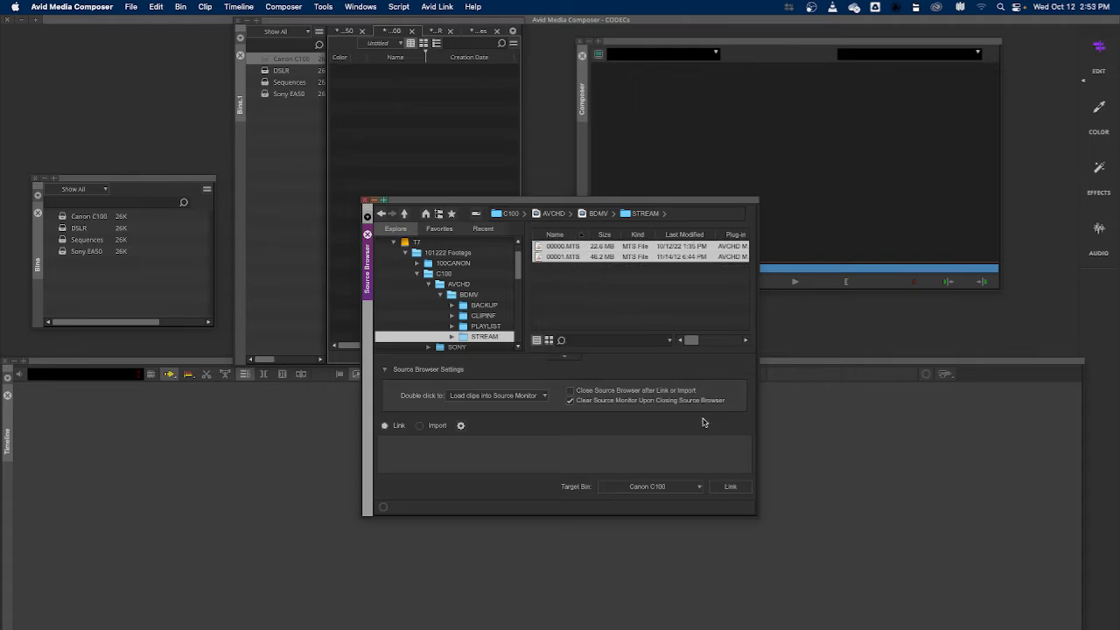
{"action": "left_click", "coordinate": [730, 488]}
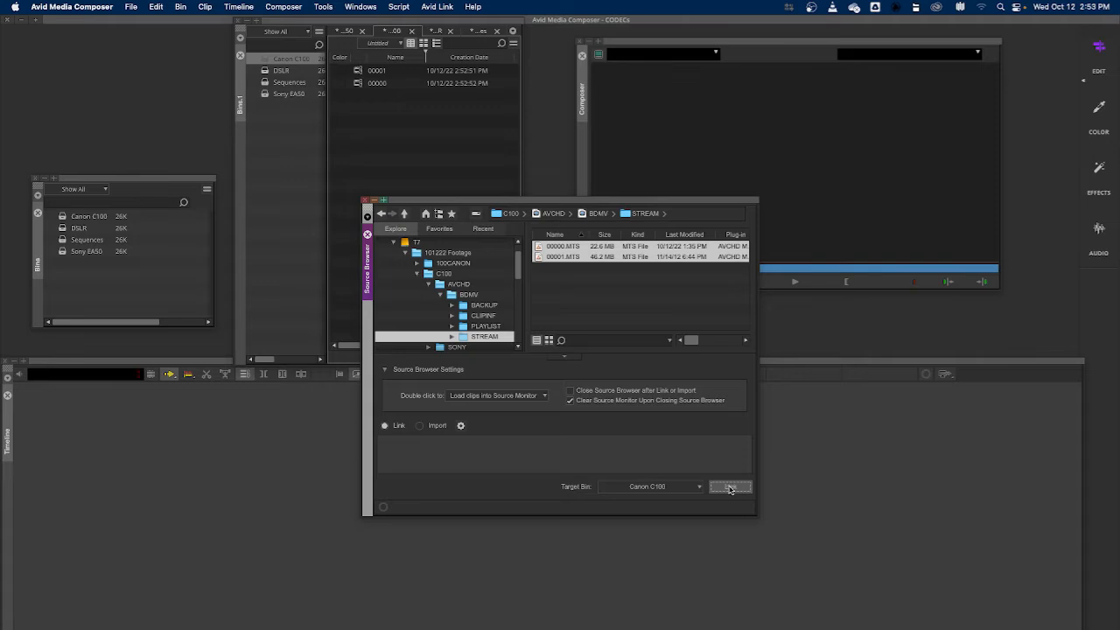
Load linked clip 00001 into the source monitor, scrub through it, and close the monitor
{"action": "left_click", "coordinate": [372, 127]}
{"action": "left_click", "coordinate": [361, 73]}
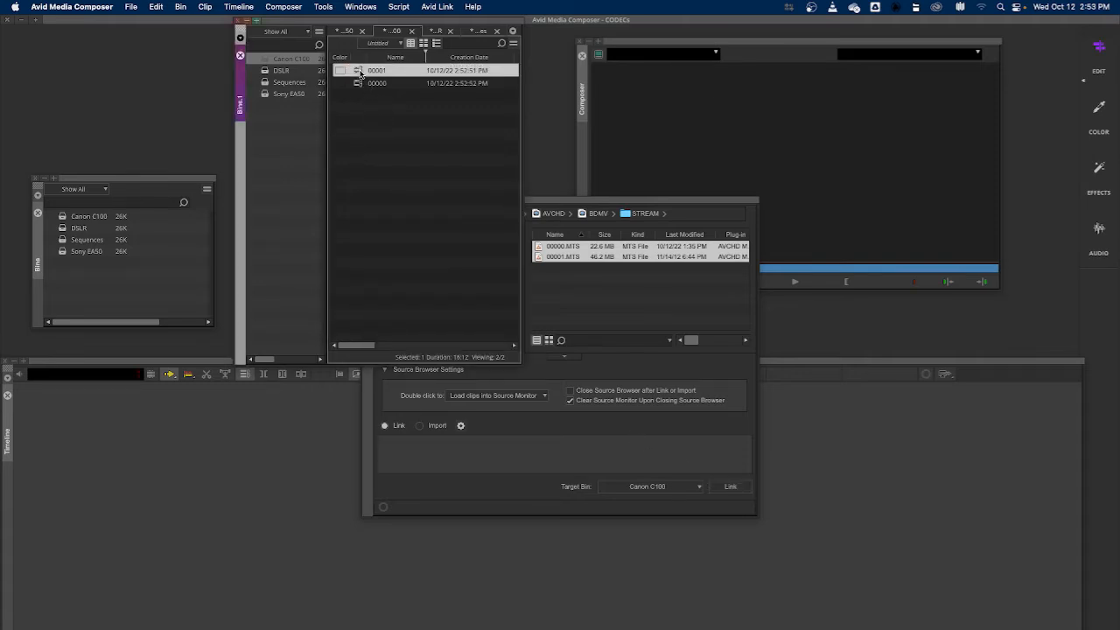
{"action": "double_click", "coordinate": [360, 73]}
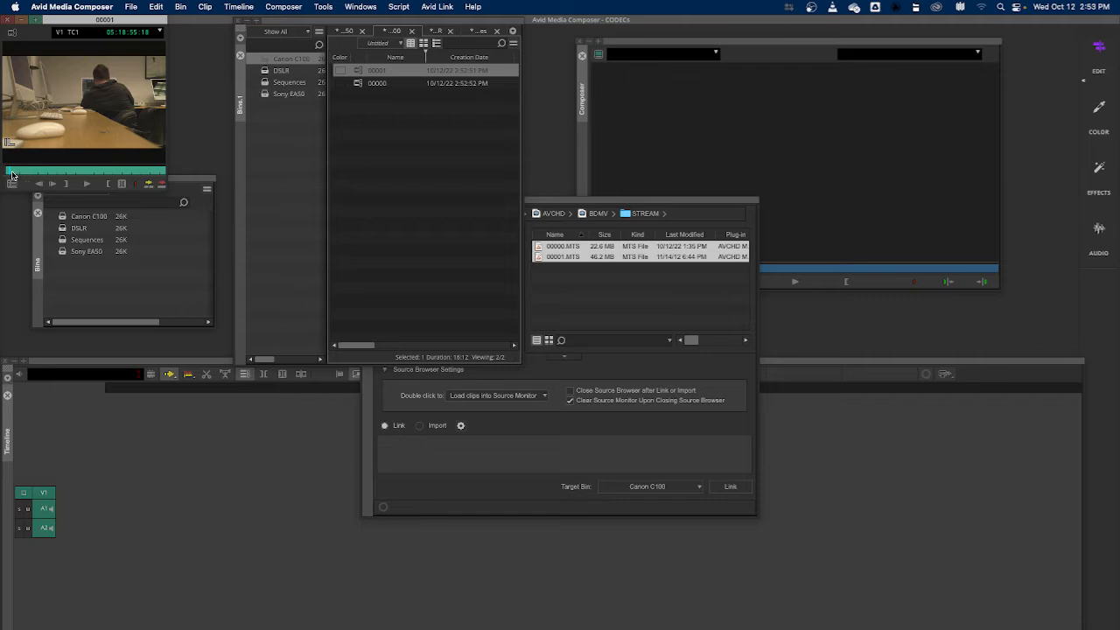
{"action": "left_click_drag", "start_coordinate": [12, 174], "coordinate": [120, 173]}
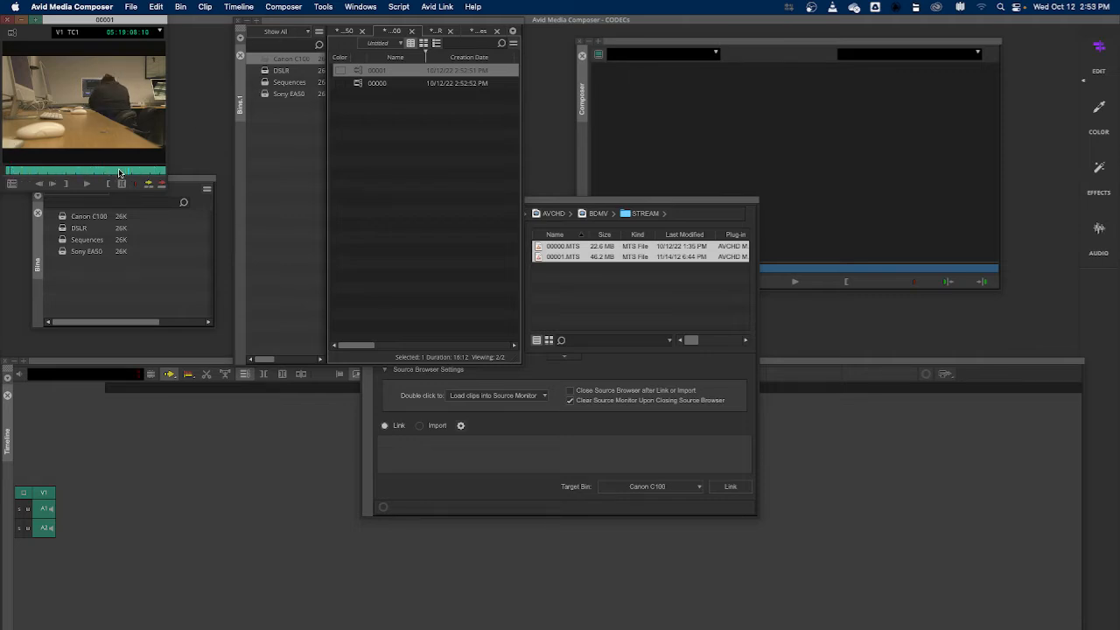
{"action": "left_click", "coordinate": [6, 170]}
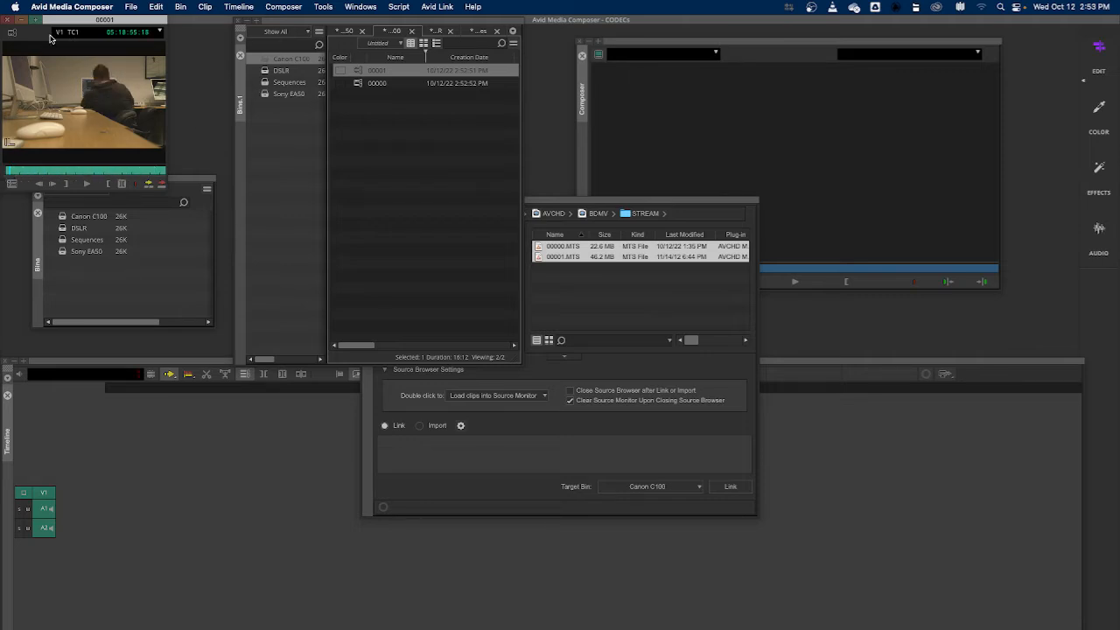
{"action": "left_click", "coordinate": [7, 22]}
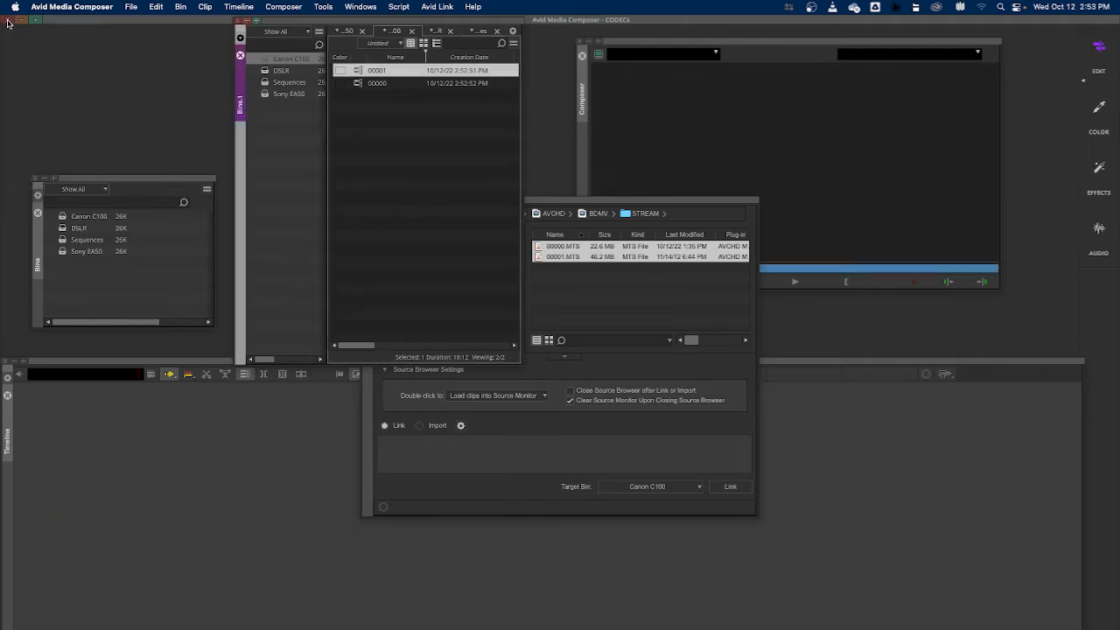
Open the Sony EA50 bin and bring up the Source Browser's folder tree
{"action": "left_click", "coordinate": [383, 145]}
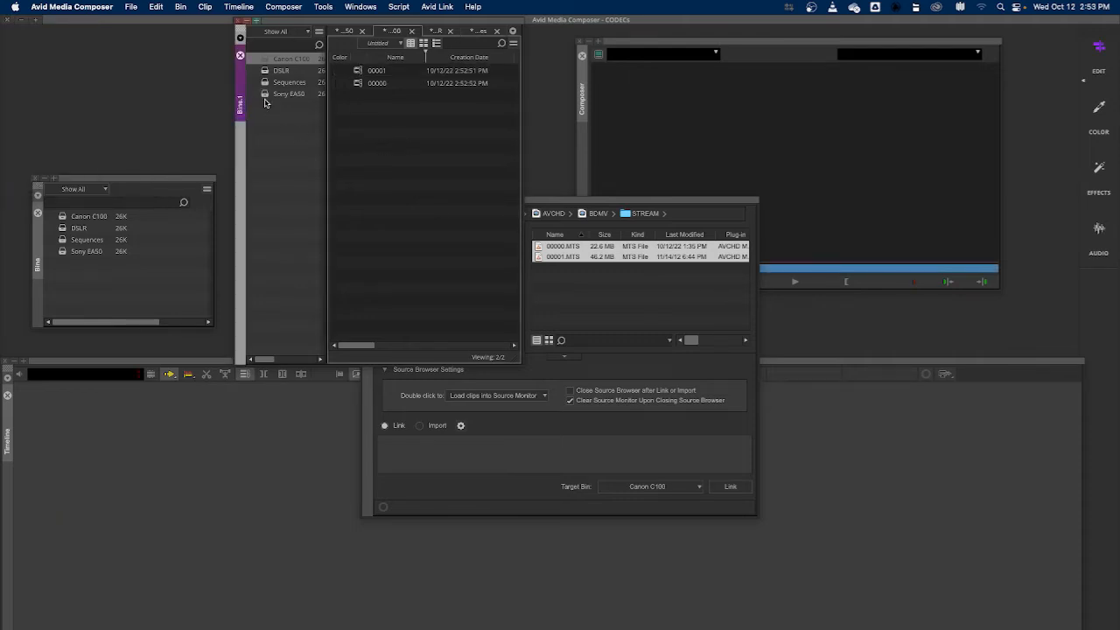
{"action": "double_click", "coordinate": [265, 95]}
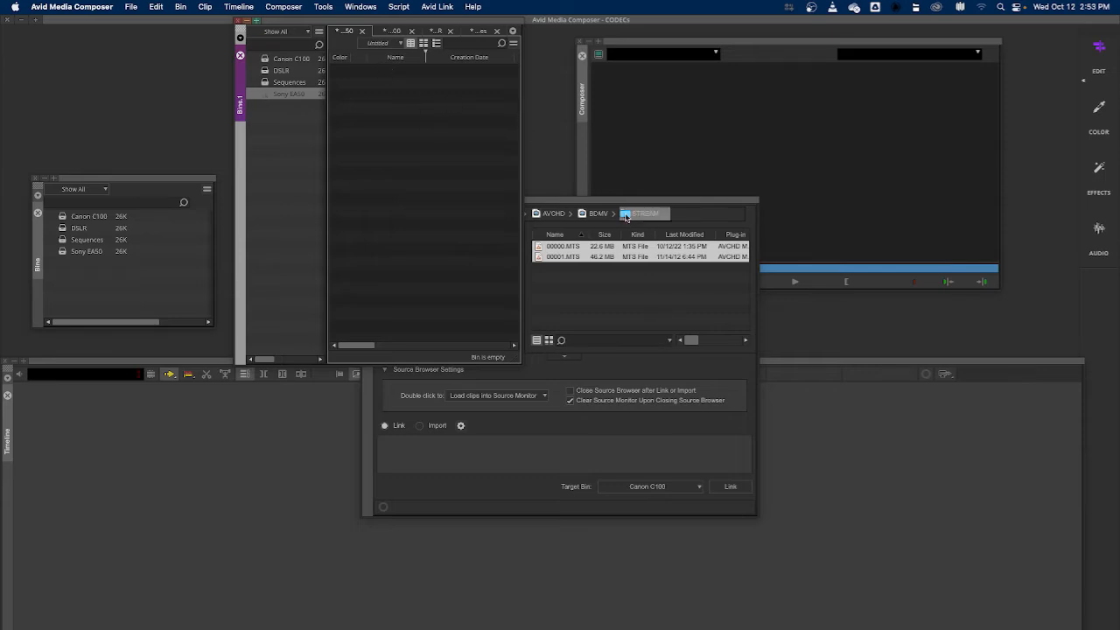
{"action": "left_click", "coordinate": [616, 208]}
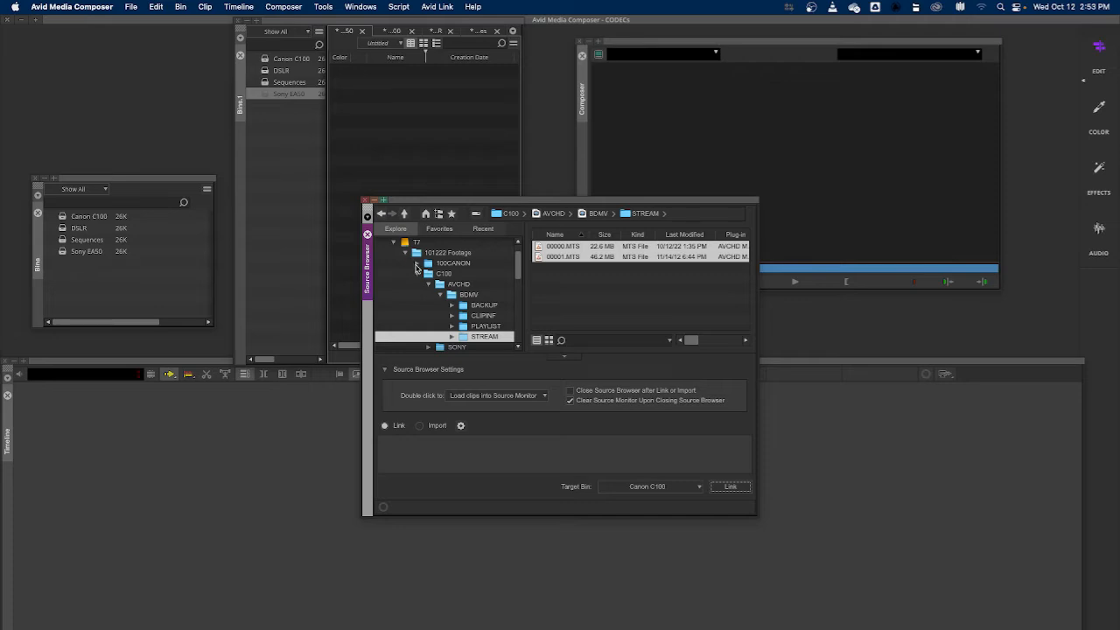
Browse to 101222 Footage > SONY EA50 > AVCHD > BDMV > STREAM in the Source Browser
{"action": "left_click", "coordinate": [406, 253]}
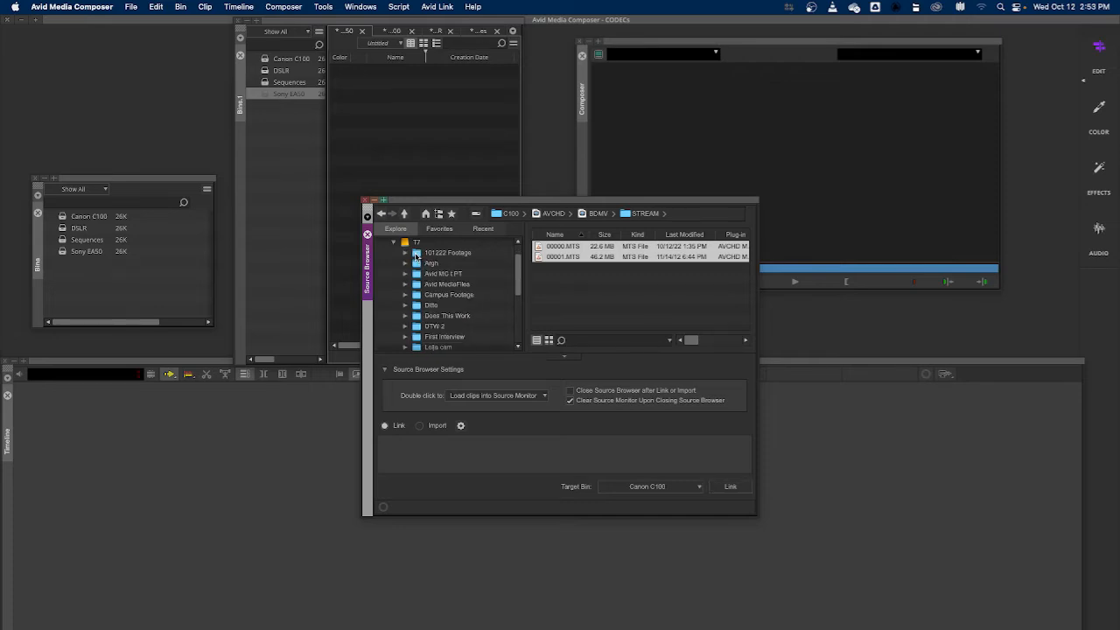
{"action": "left_click", "coordinate": [415, 253]}
{"action": "left_click", "coordinate": [419, 275]}
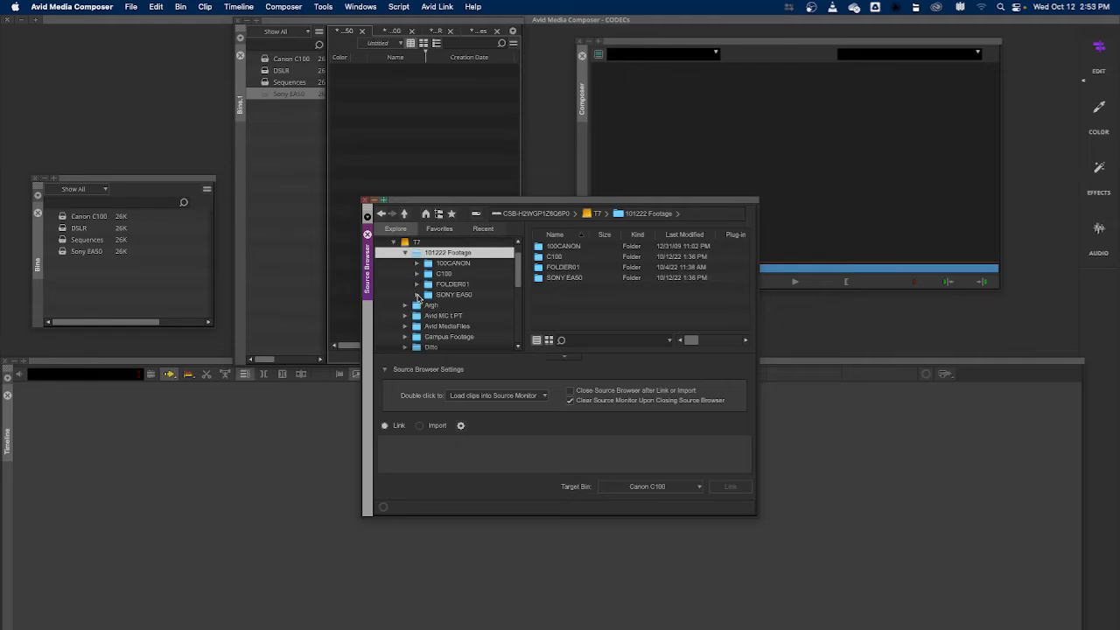
{"action": "left_click", "coordinate": [417, 295]}
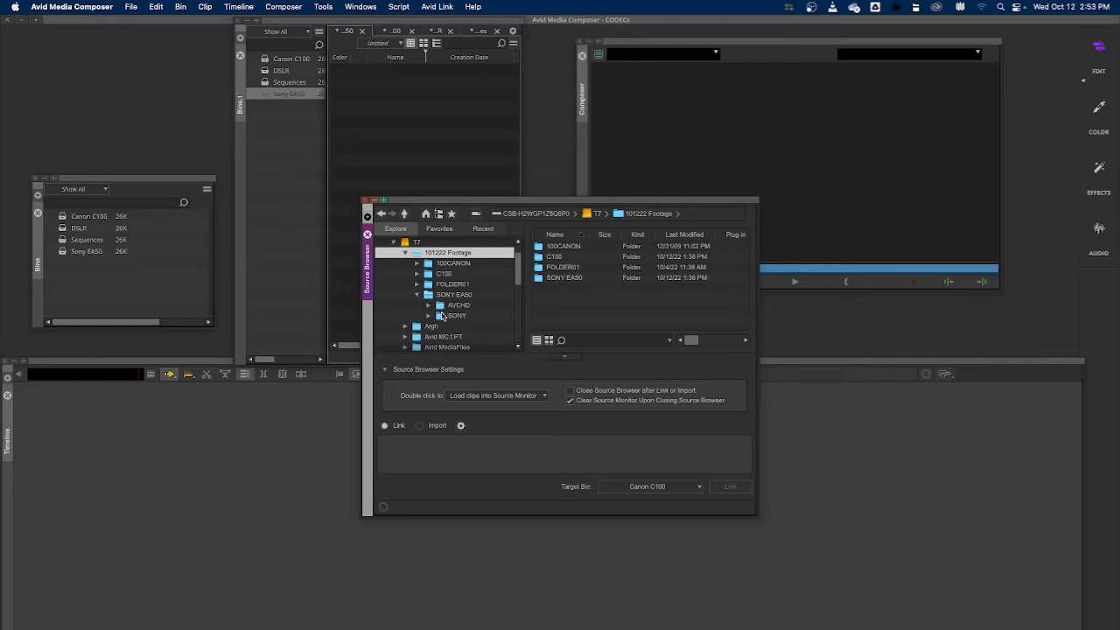
{"action": "left_click", "coordinate": [402, 115]}
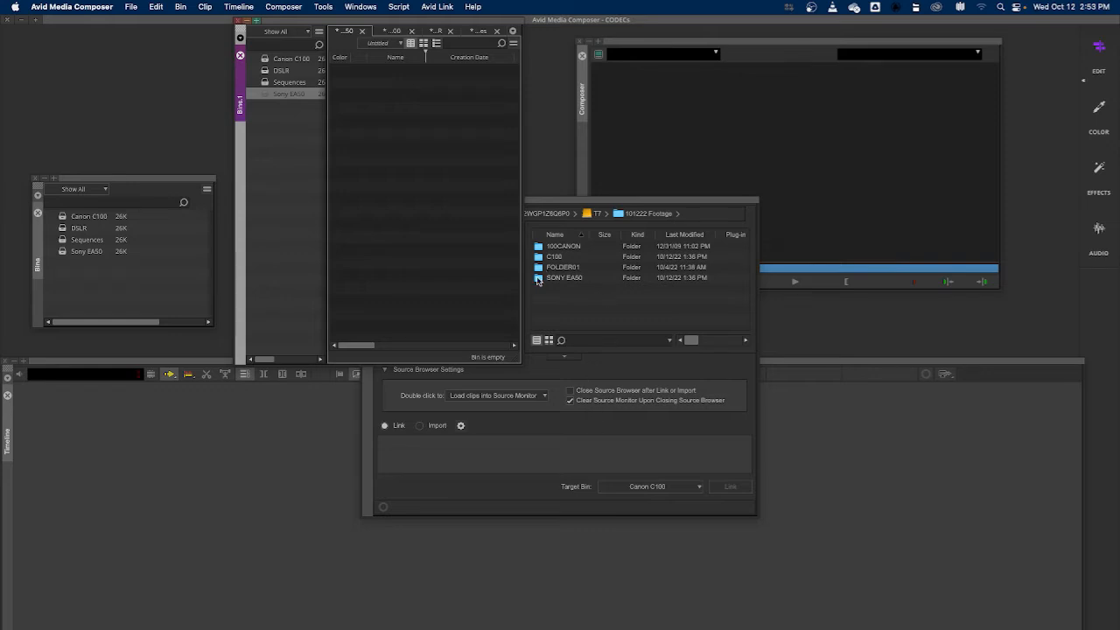
{"action": "left_click", "coordinate": [538, 279]}
{"action": "double_click", "coordinate": [537, 279]}
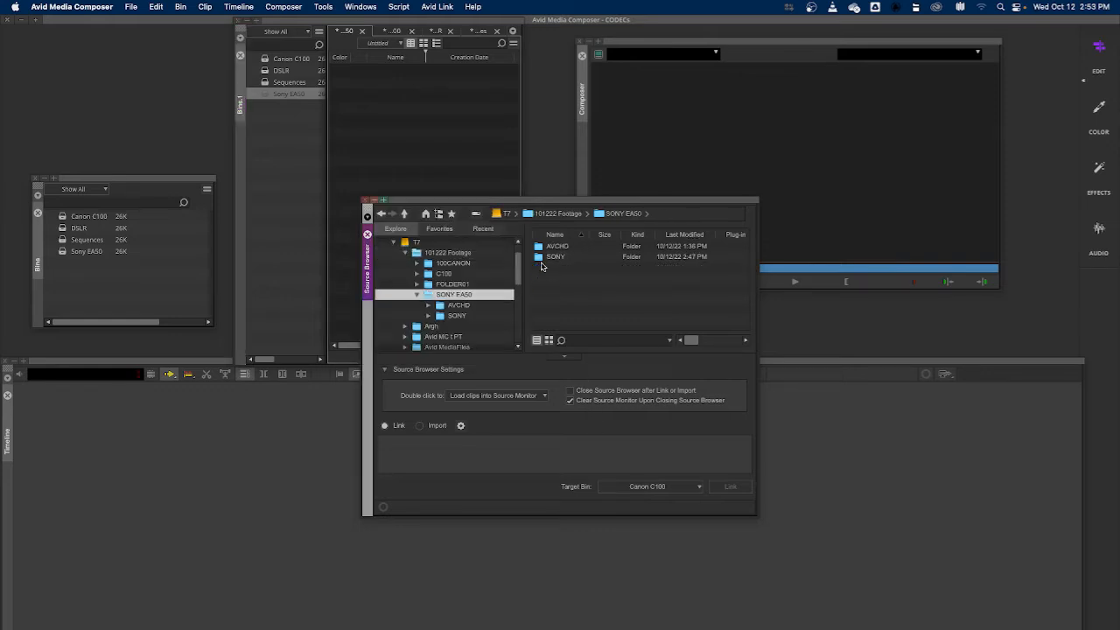
{"action": "double_click", "coordinate": [541, 248]}
{"action": "double_click", "coordinate": [539, 248]}
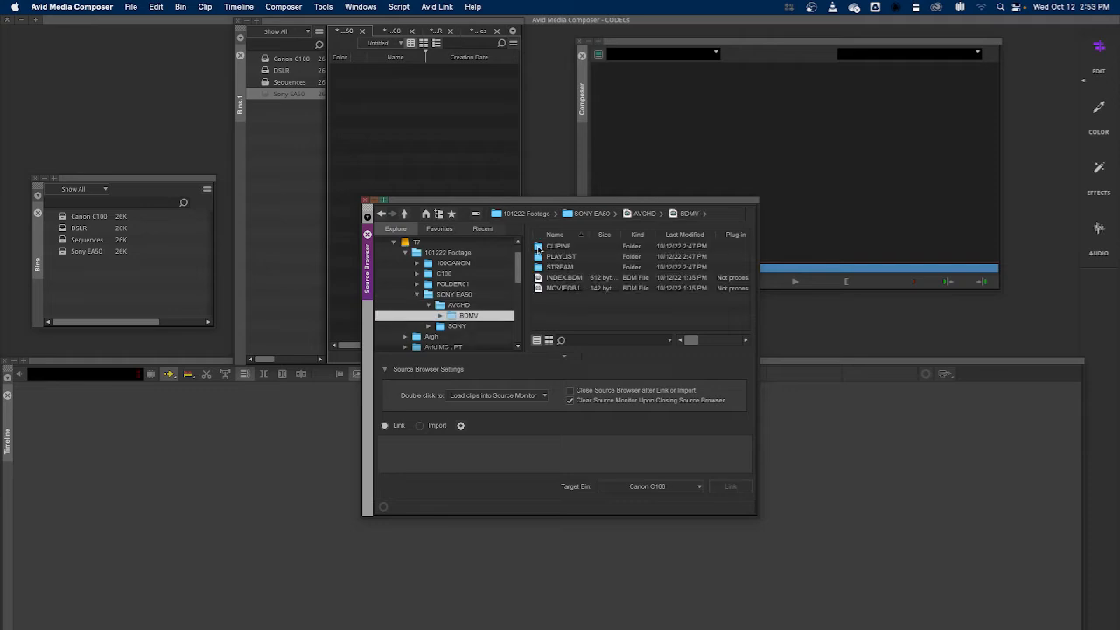
{"action": "double_click", "coordinate": [542, 267]}
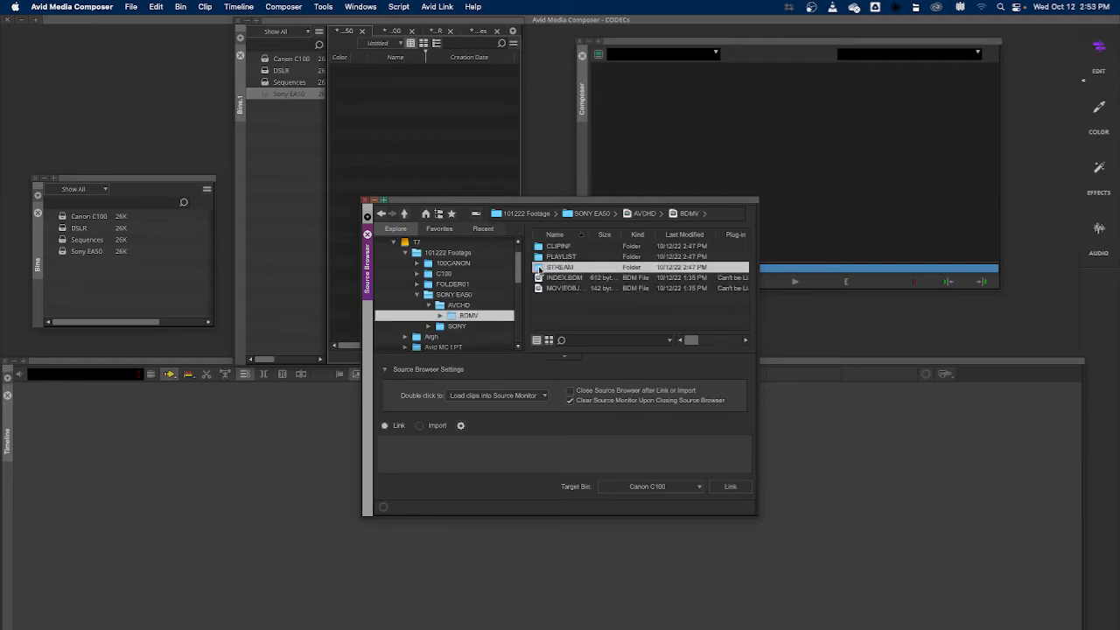
Select clip 00000.MTS, set the target bin to Sony EA50, and link it
{"action": "left_click", "coordinate": [539, 249]}
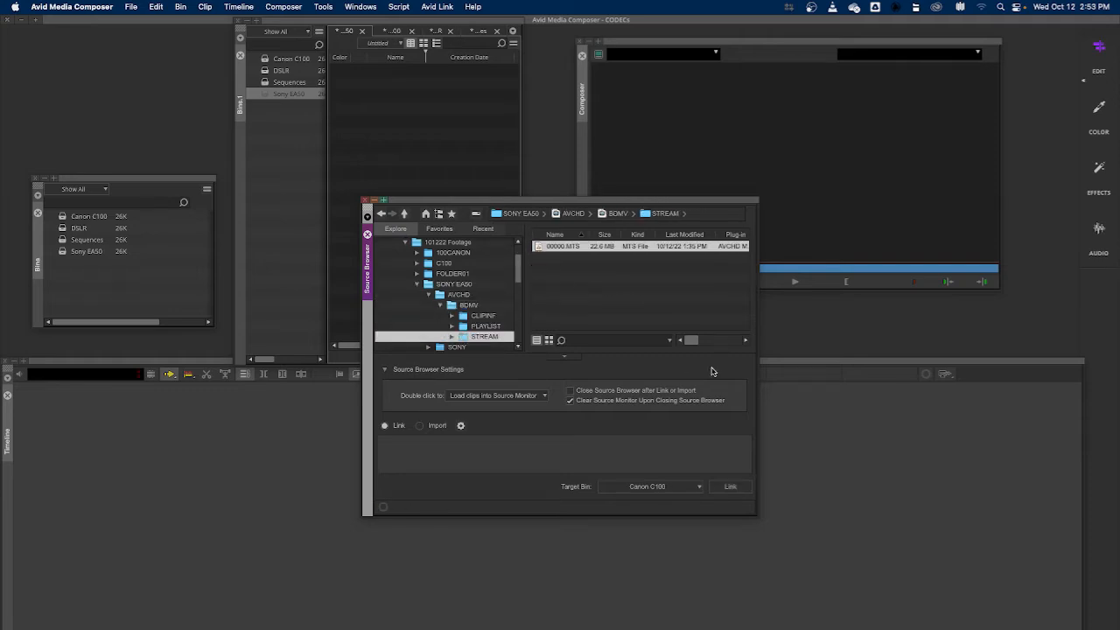
{"action": "left_click", "coordinate": [674, 489]}
{"action": "left_click", "coordinate": [653, 508]}
{"action": "left_click", "coordinate": [726, 486]}
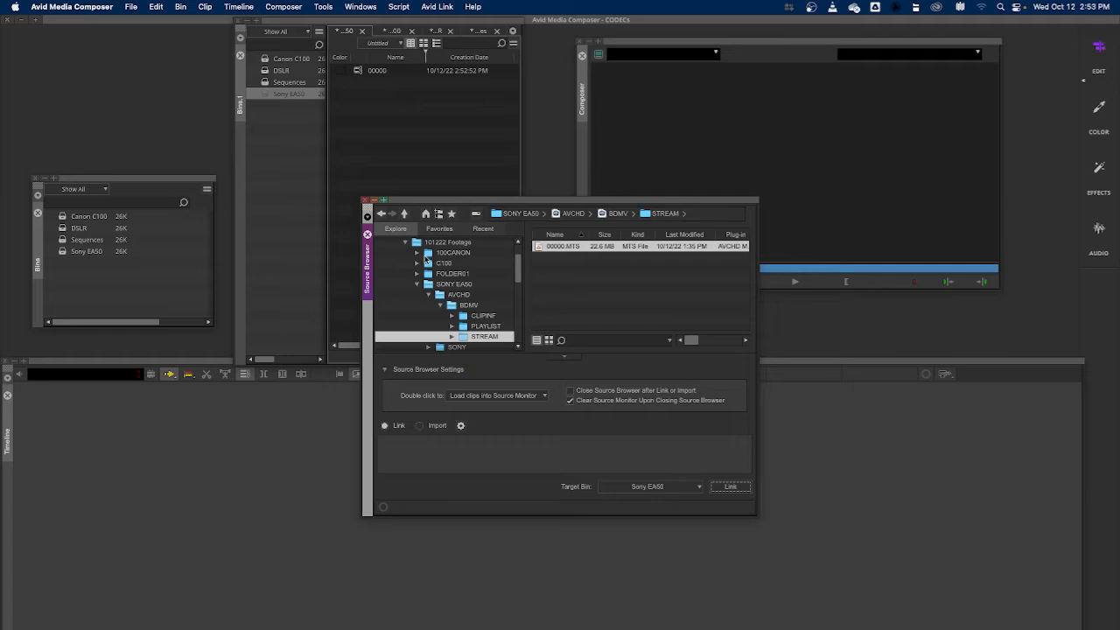
Load linked clip 00000 from the Sony EA50 bin into the source monitor, then close the monitor
{"action": "left_click", "coordinate": [401, 131]}
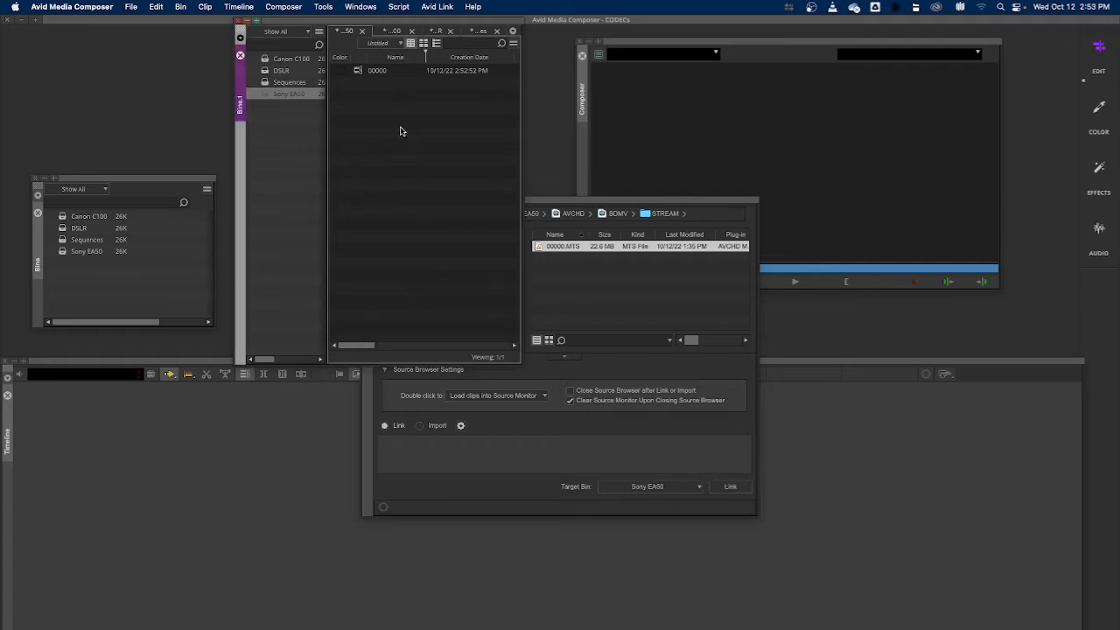
{"action": "left_click", "coordinate": [357, 72]}
{"action": "double_click", "coordinate": [357, 72]}
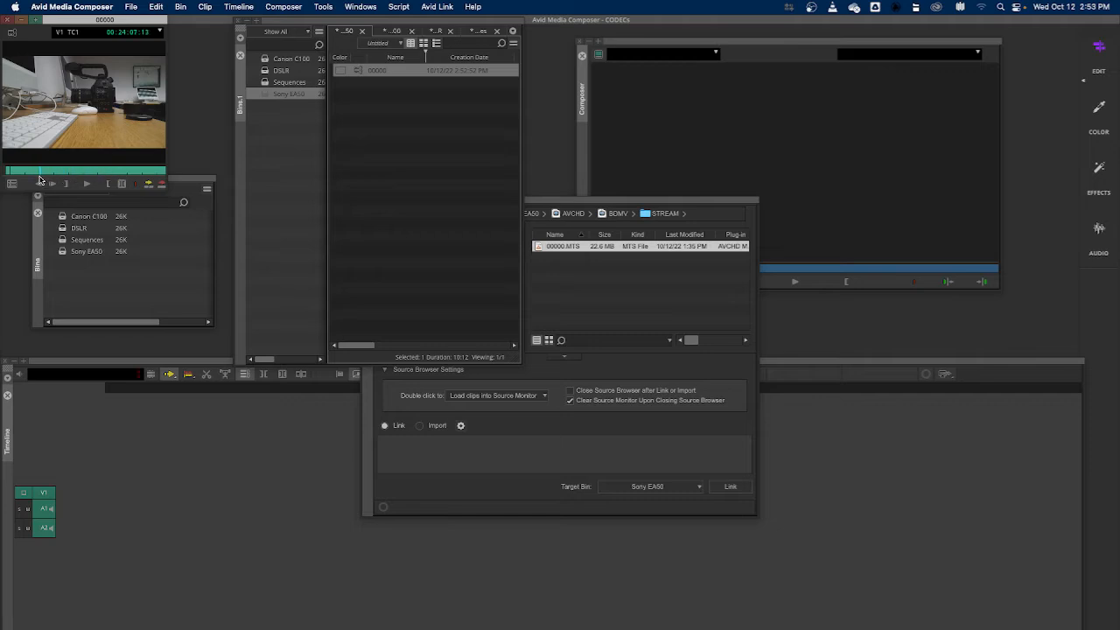
{"action": "left_click", "coordinate": [7, 23]}
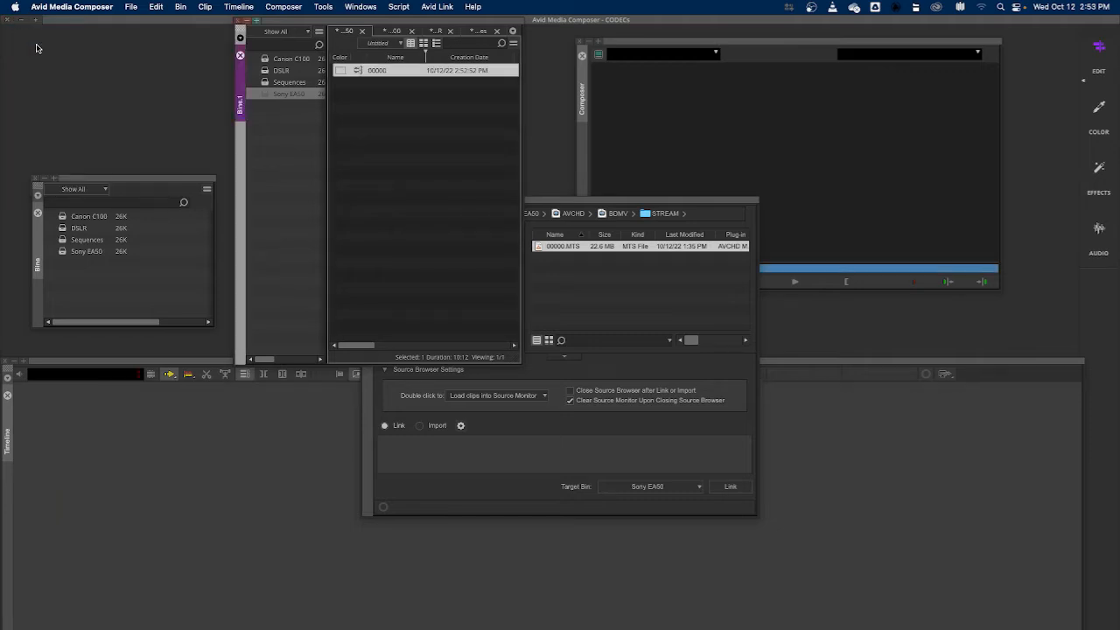
Collapse the SONY EA50 folder and open the 100CANON folder under 101222 Footage in the Source Browser
{"action": "left_click", "coordinate": [661, 306]}
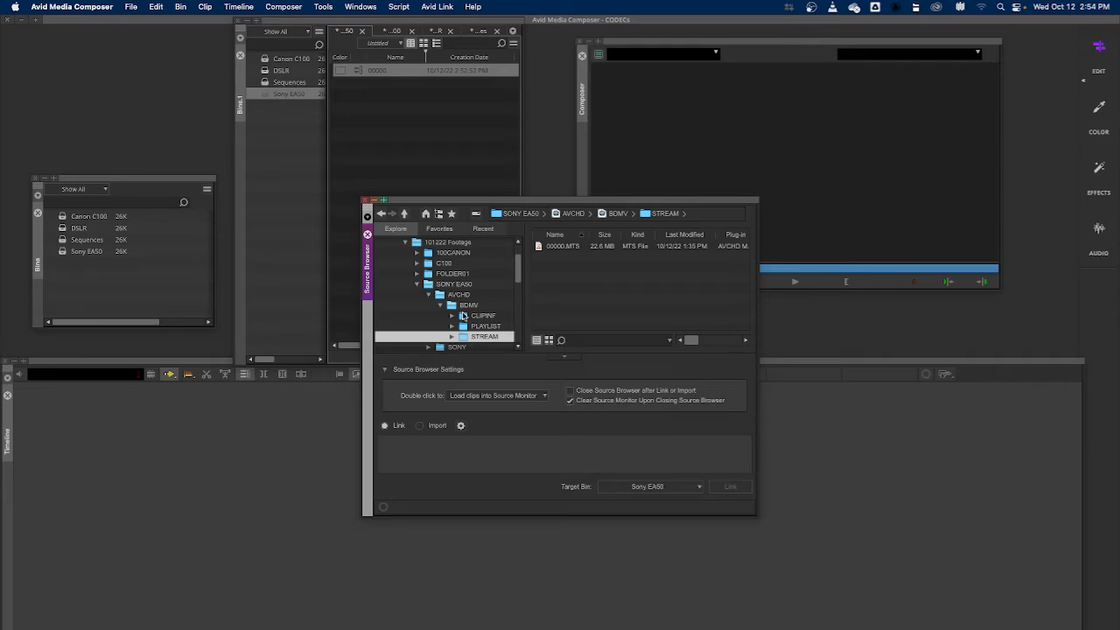
{"action": "scroll", "coordinate": [464, 316], "scroll_direction": "down", "scroll_amount": 2}
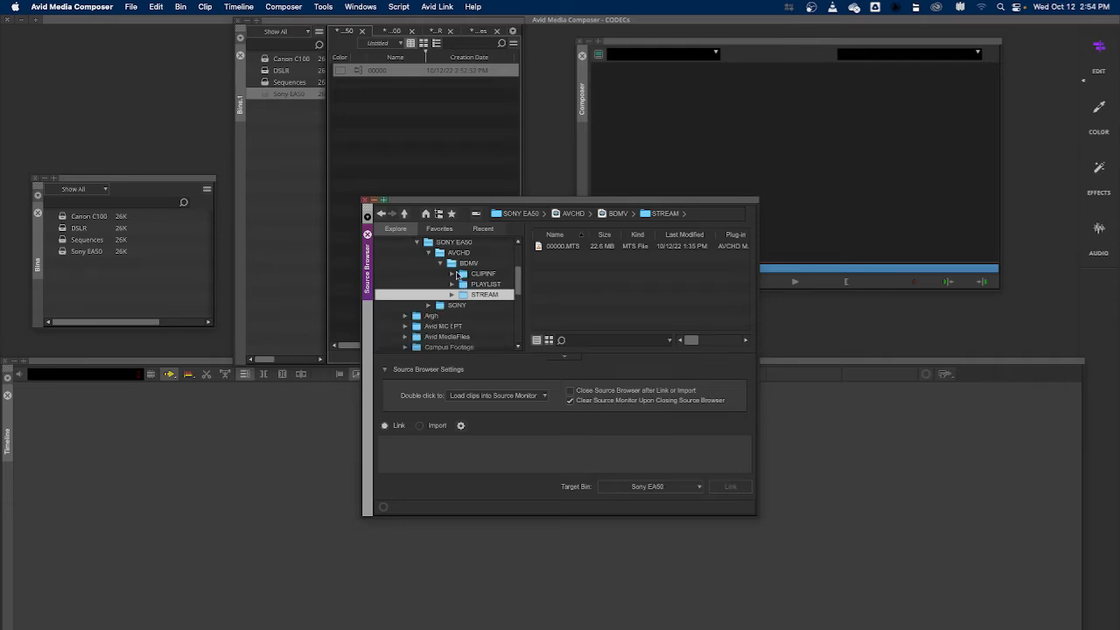
{"action": "scroll", "coordinate": [422, 260], "scroll_direction": "up", "scroll_amount": 3}
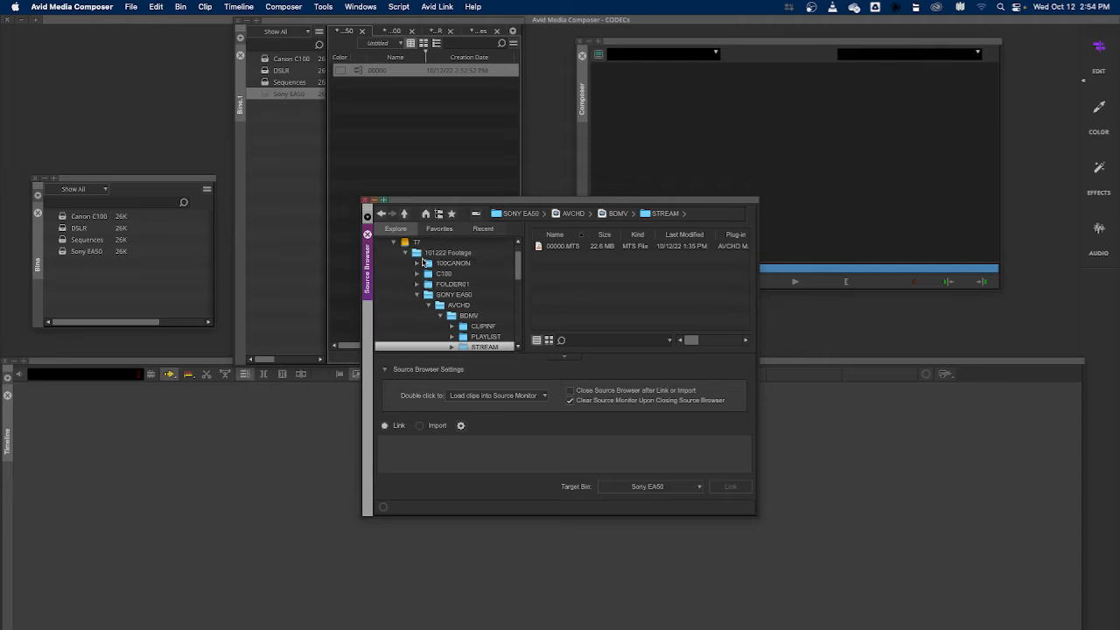
{"action": "left_click", "coordinate": [419, 295]}
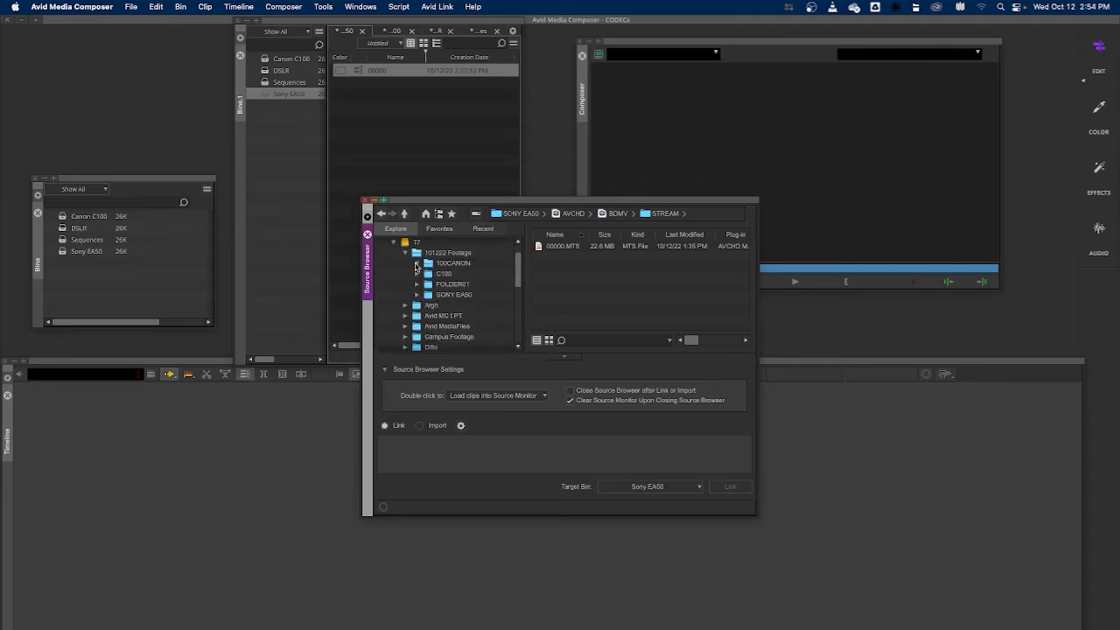
{"action": "left_click", "coordinate": [430, 263]}
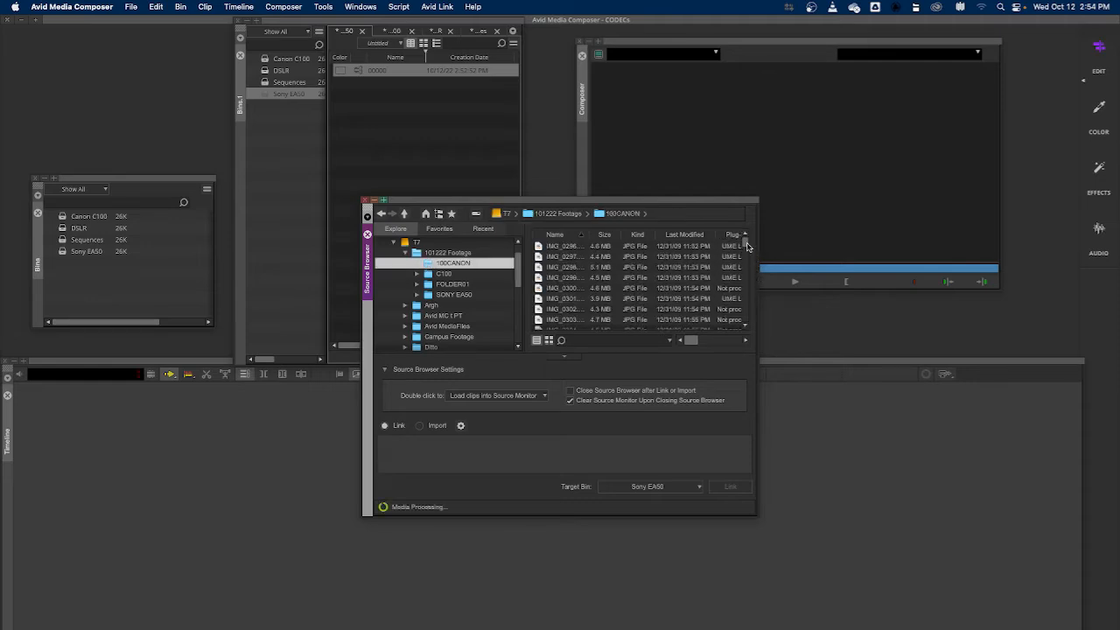
{"action": "left_click_drag", "start_coordinate": [745, 243], "coordinate": [743, 321]}
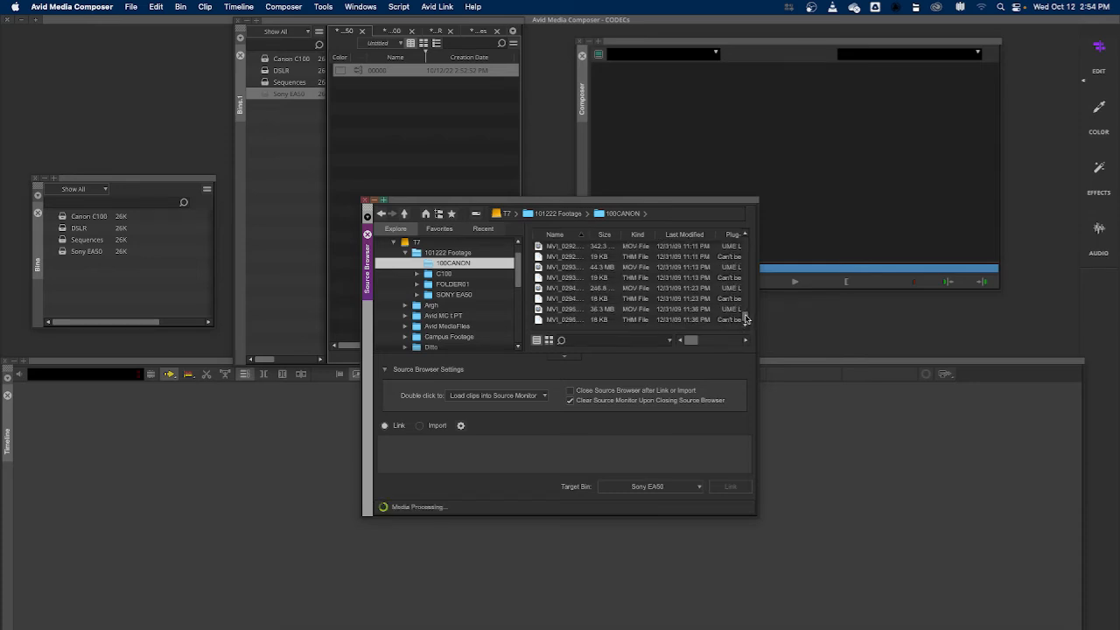
{"action": "left_click_drag", "start_coordinate": [746, 318], "coordinate": [743, 312]}
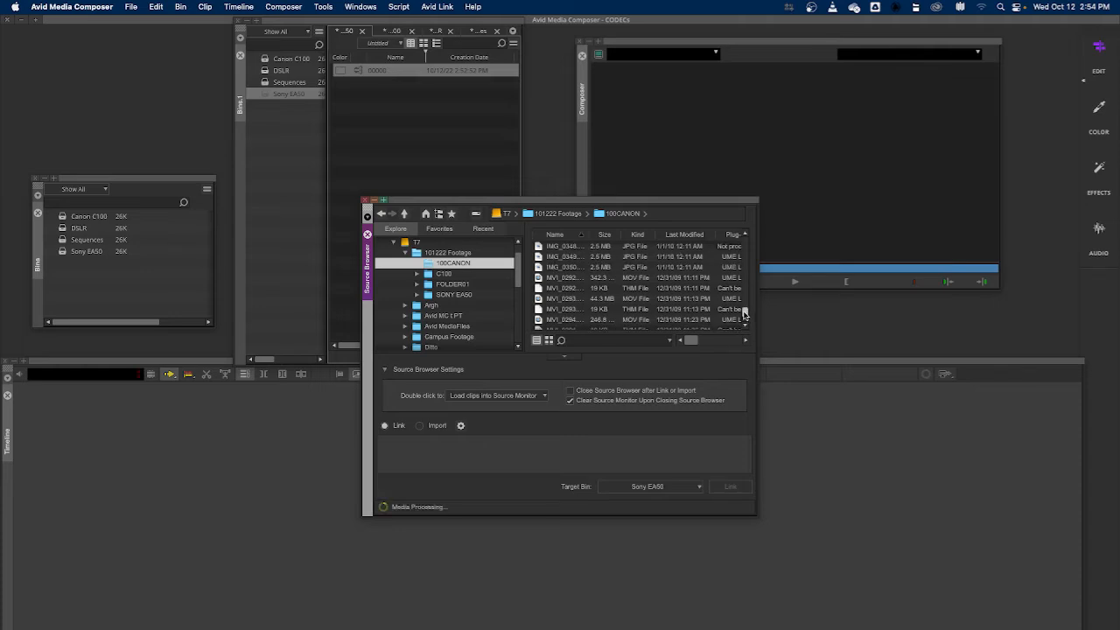
Select the MOV clips MVI_0292 through MVI_0295, set the target bin to DSLR, and link them
{"action": "left_click", "coordinate": [541, 278]}
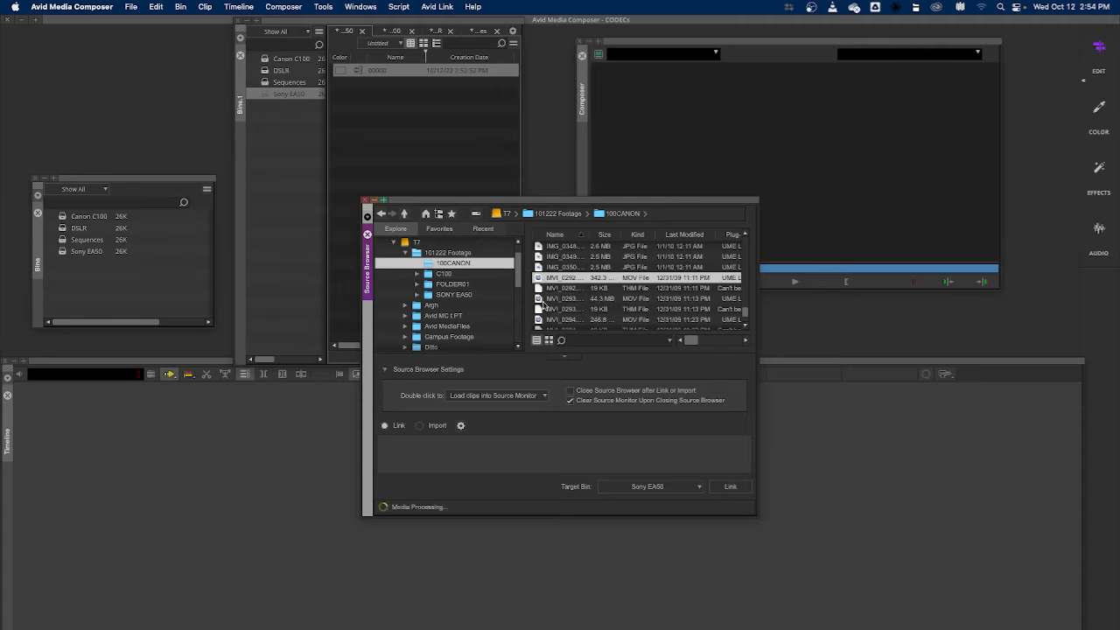
{"action": "left_click", "coordinate": [540, 301], "text": "super"}
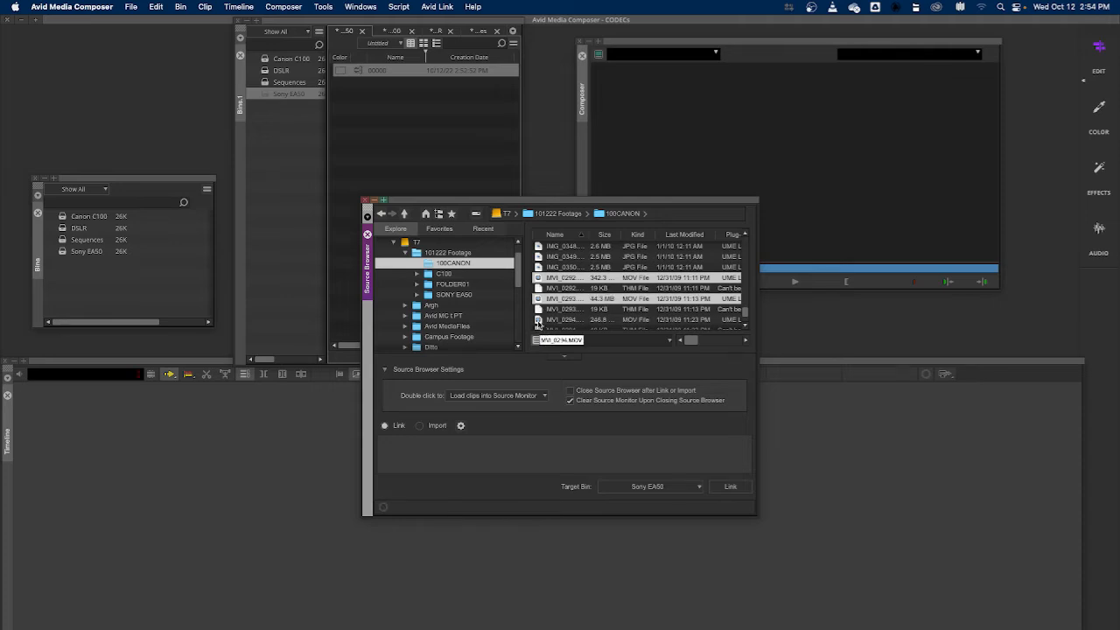
{"action": "left_click", "coordinate": [539, 321], "text": "super"}
{"action": "left_click_drag", "start_coordinate": [745, 315], "coordinate": [747, 322]}
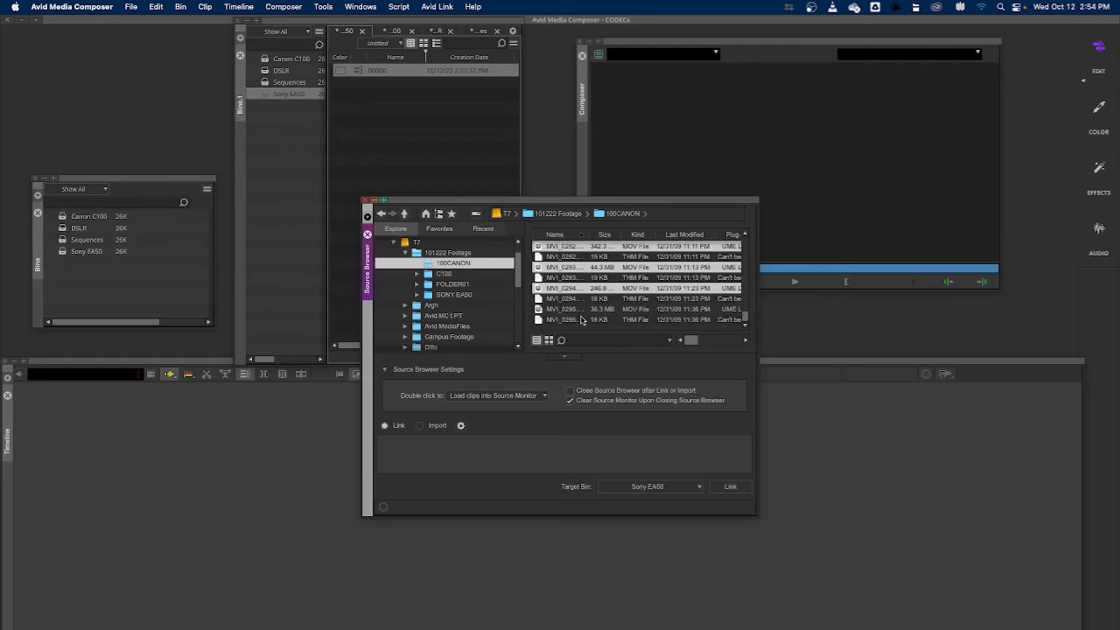
{"action": "left_click", "coordinate": [537, 310], "text": "super"}
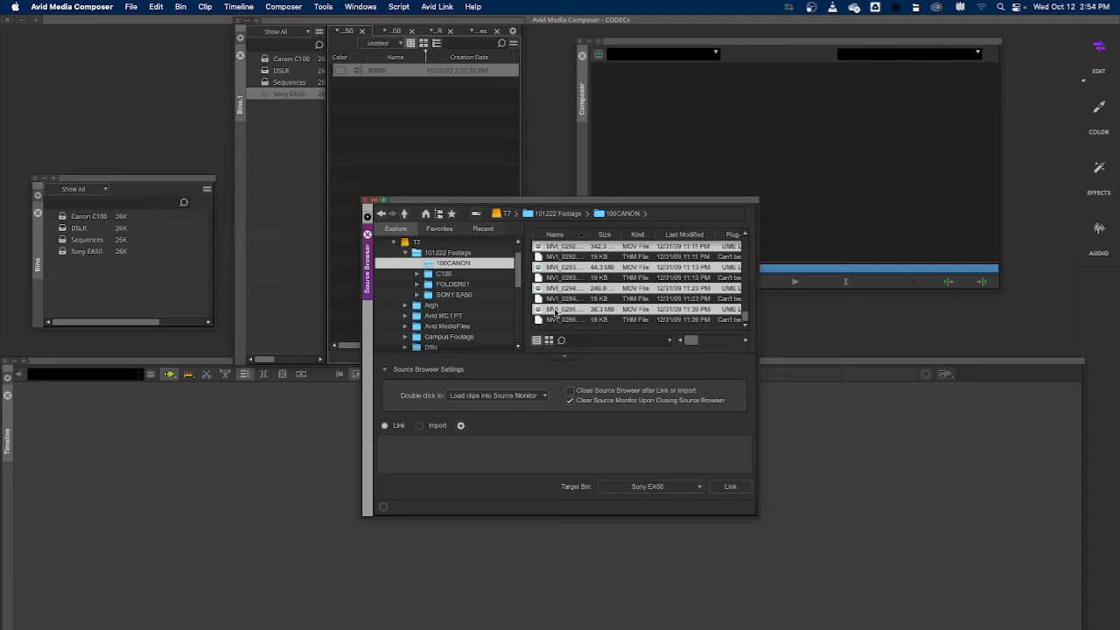
{"action": "left_click", "coordinate": [694, 489]}
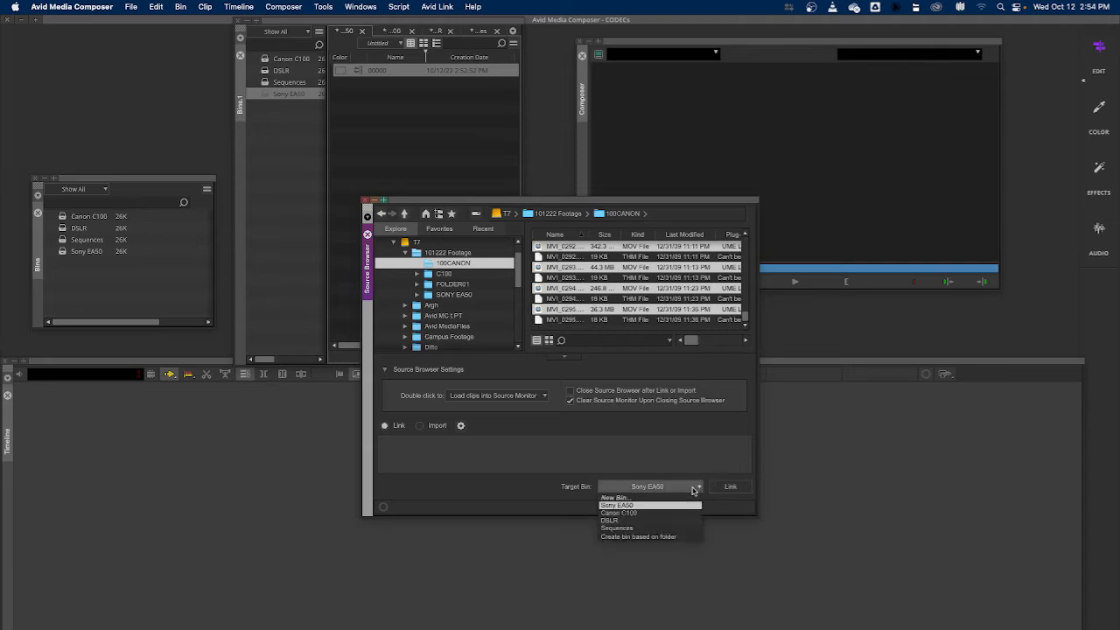
{"action": "left_click", "coordinate": [638, 522]}
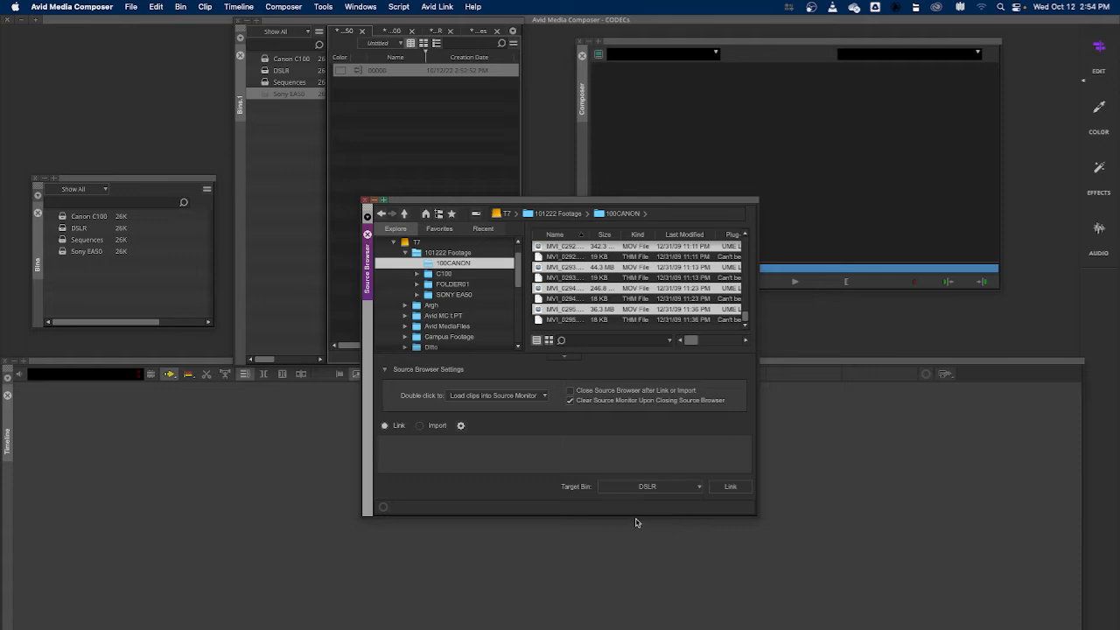
{"action": "left_click", "coordinate": [732, 488]}
Open the DSLR bin and load clip MVI_0295 into the source monitor
{"action": "left_click", "coordinate": [267, 70]}
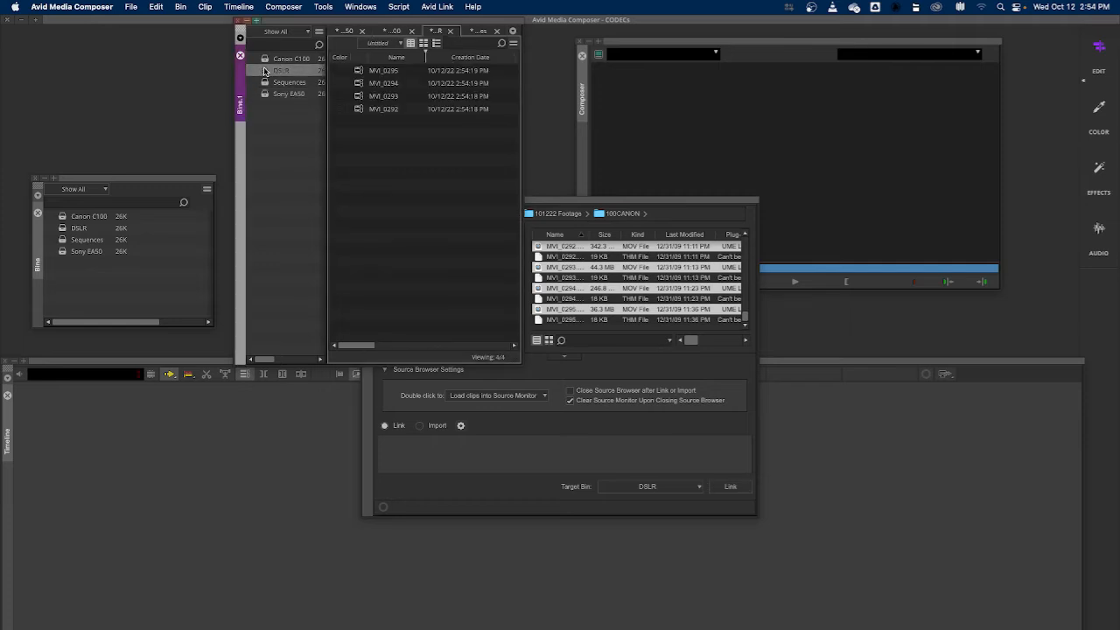
{"action": "double_click", "coordinate": [359, 72]}
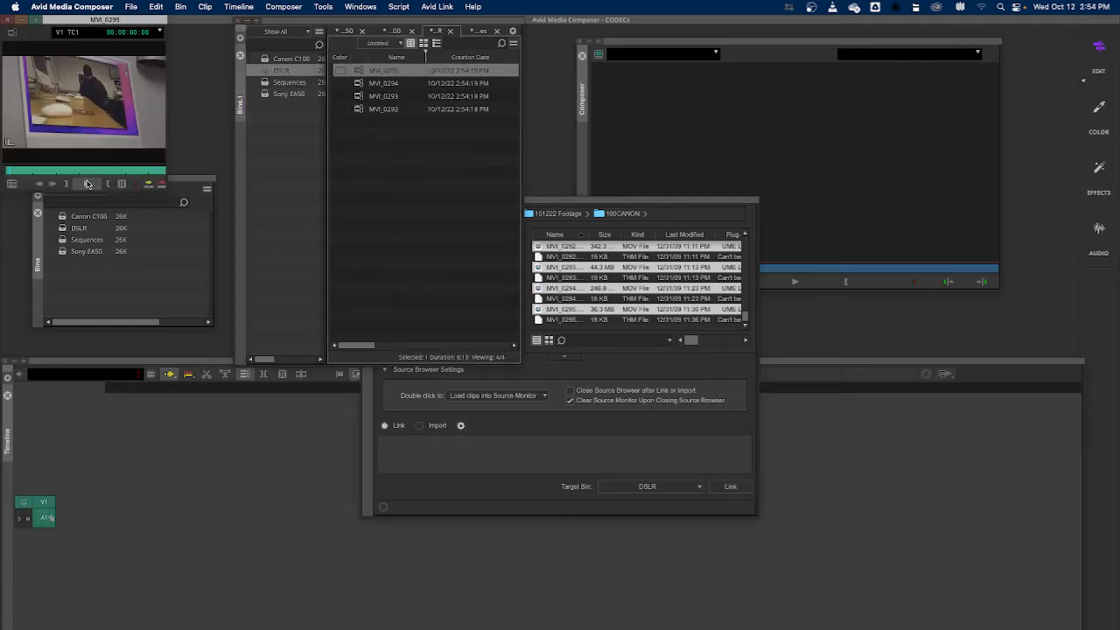
Load clips MVI_0294 and MVI_0292 into the source monitor and close the Source Browser
{"action": "double_click", "coordinate": [358, 83]}
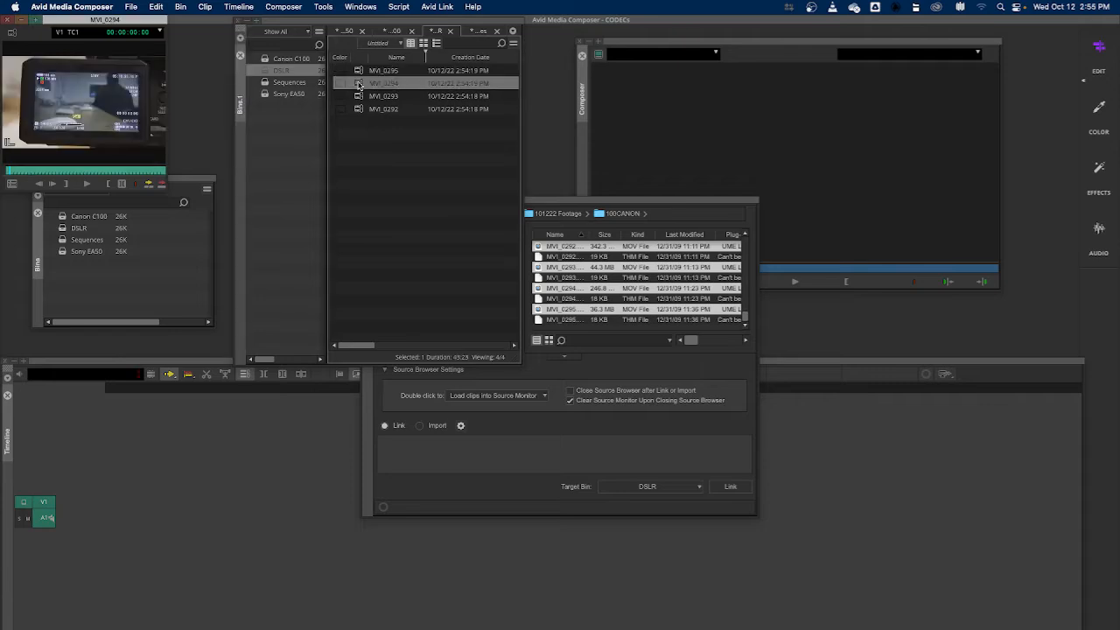
{"action": "double_click", "coordinate": [359, 108]}
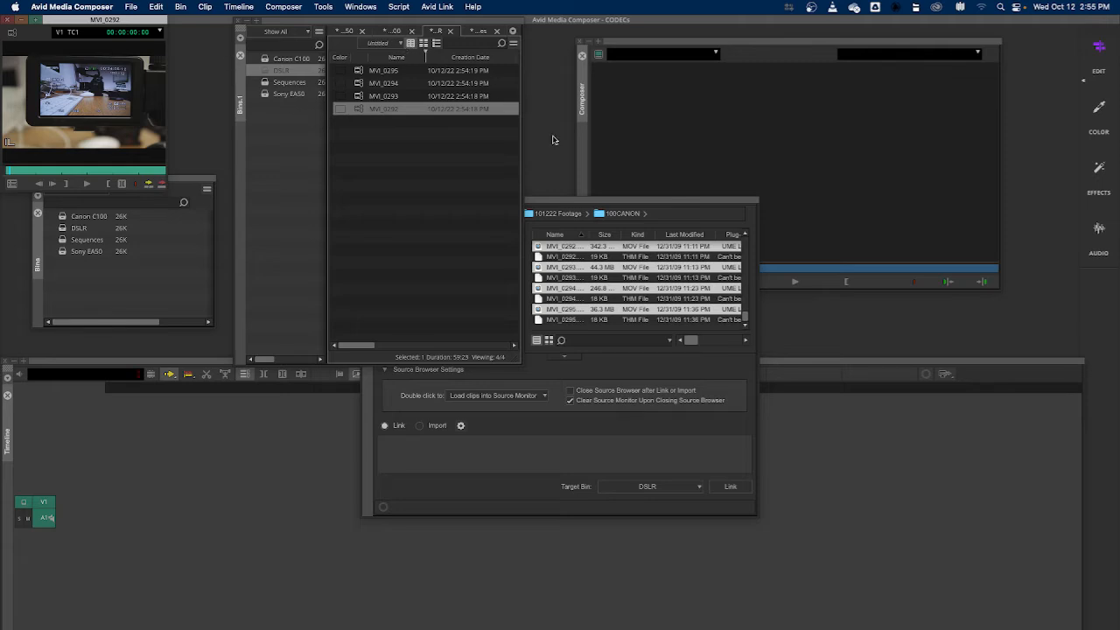
{"action": "left_click", "coordinate": [681, 206]}
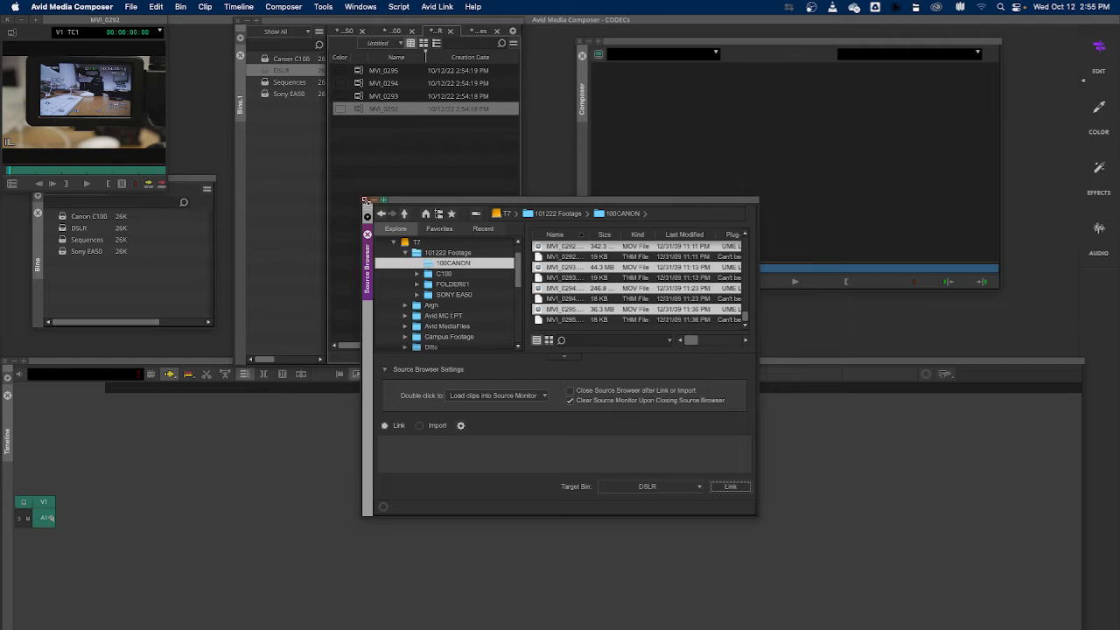
{"action": "left_click", "coordinate": [365, 202]}
{"action": "left_click", "coordinate": [411, 144]}
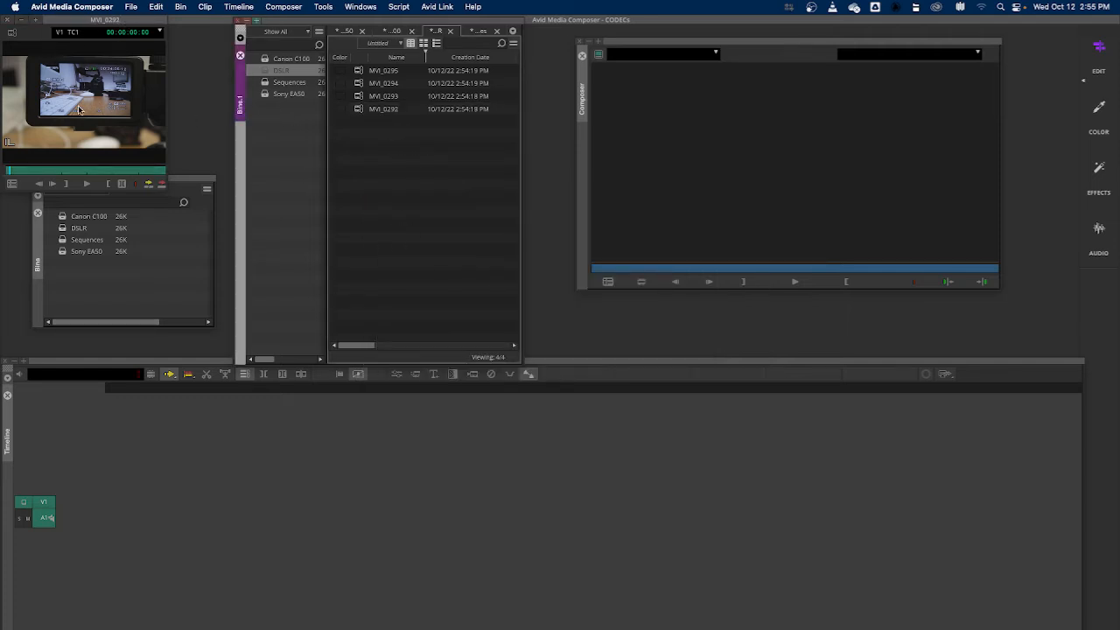
Reposition the source monitor window and play through clip MVI_0292 to its end
{"action": "left_click_drag", "start_coordinate": [92, 19], "coordinate": [175, 28]}
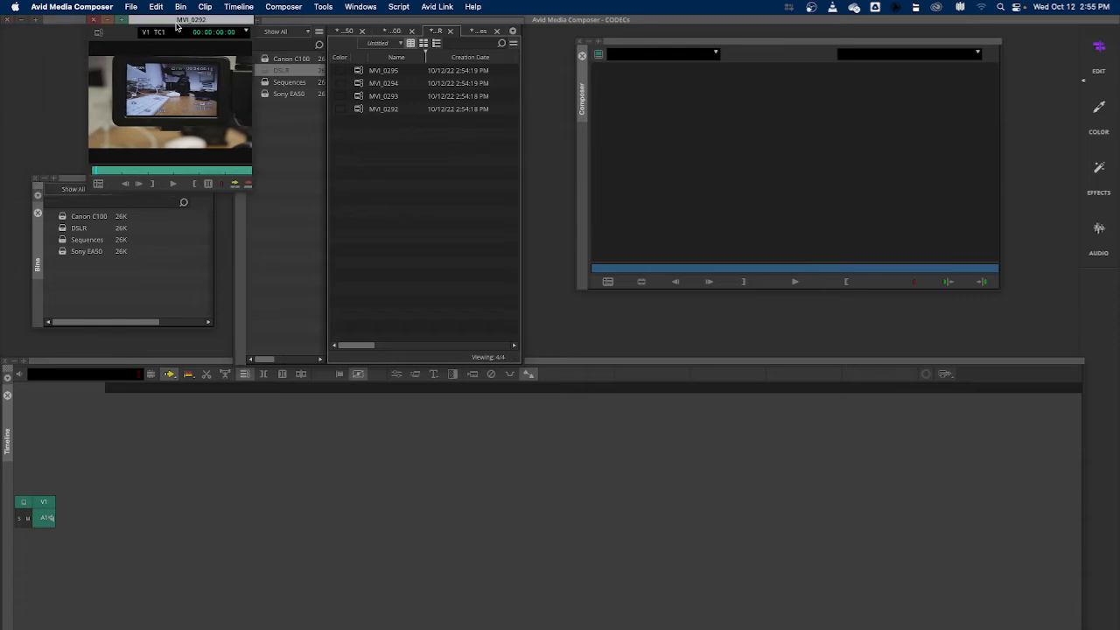
{"action": "left_click", "coordinate": [92, 184]}
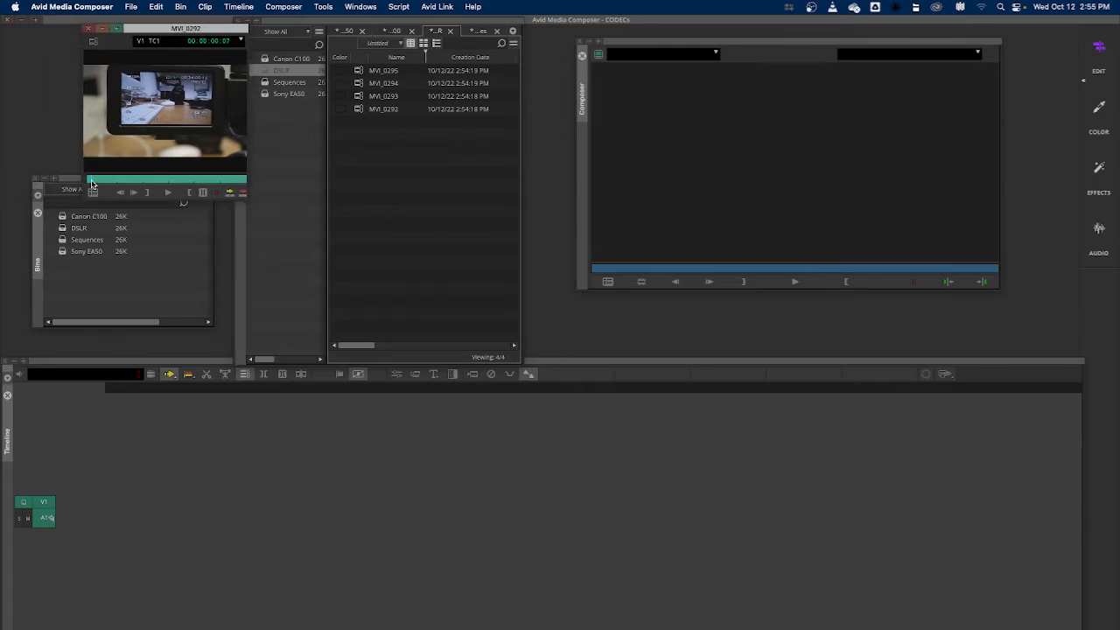
{"action": "key", "text": "Right"}
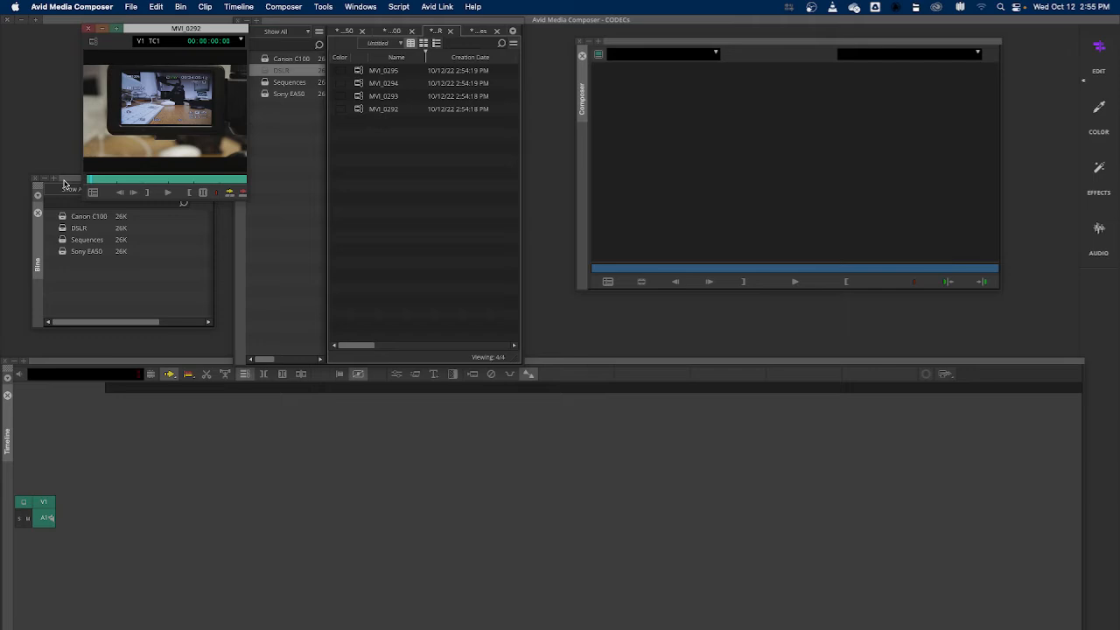
{"action": "key", "text": "Home"}
{"action": "key", "text": "space"}
{"action": "left_click_drag", "start_coordinate": [92, 181], "coordinate": [232, 183]}
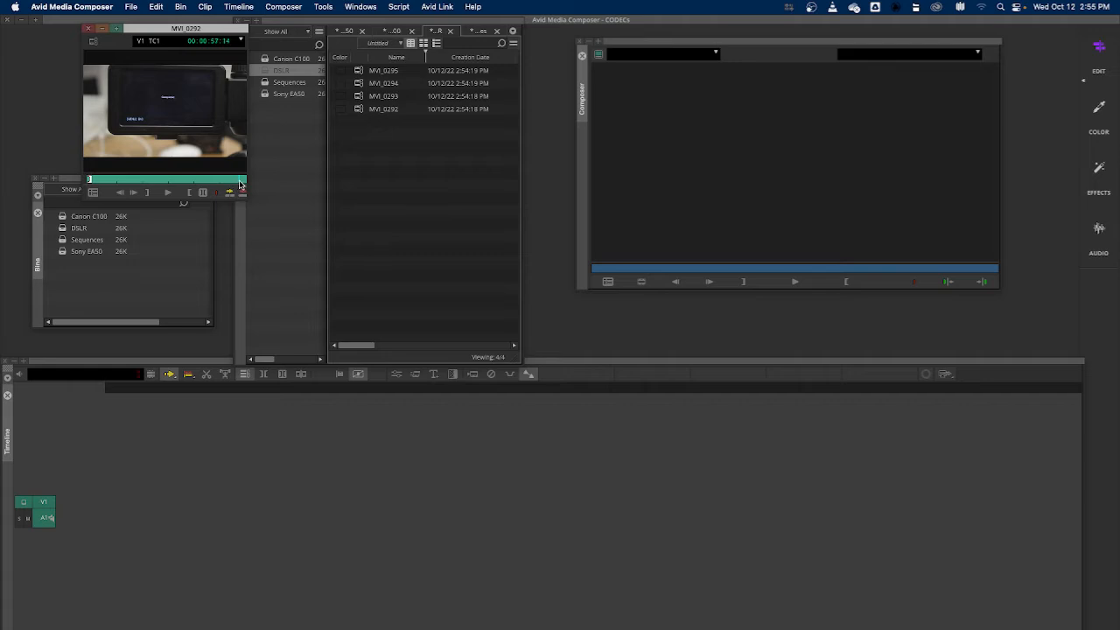
{"action": "left_click_drag", "start_coordinate": [239, 184], "coordinate": [239, 186]}
Edit MVI_0292 into a new sequence, storing the sequence in the Sequences bin
{"action": "left_click", "coordinate": [190, 194]}
{"action": "left_click_drag", "start_coordinate": [133, 530], "coordinate": [133, 530]}
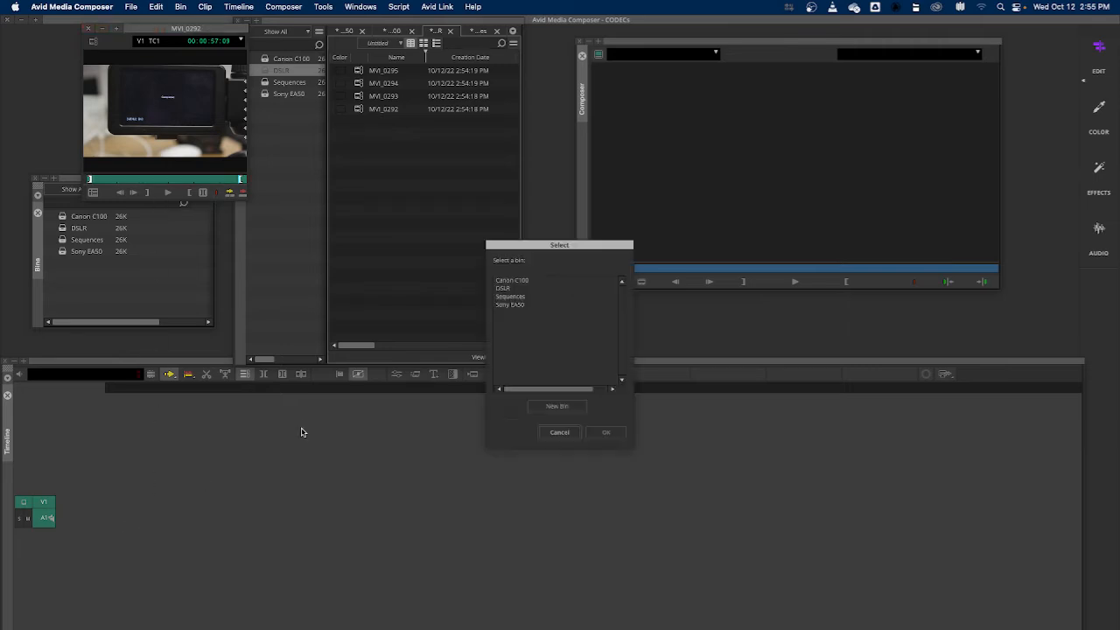
{"action": "left_click", "coordinate": [509, 297]}
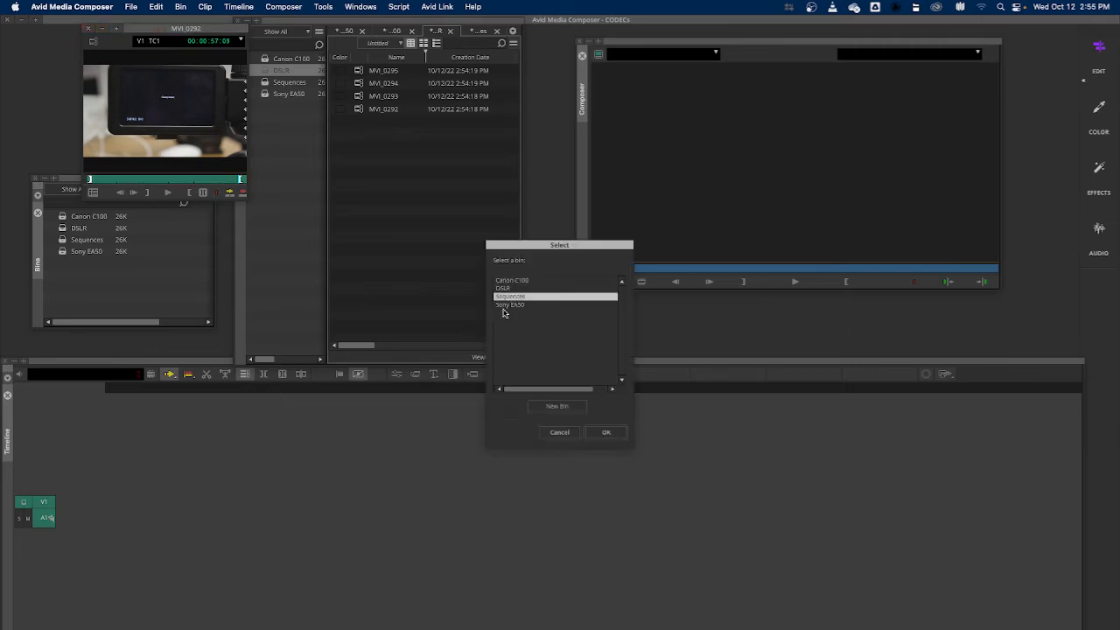
{"action": "left_click", "coordinate": [606, 434]}
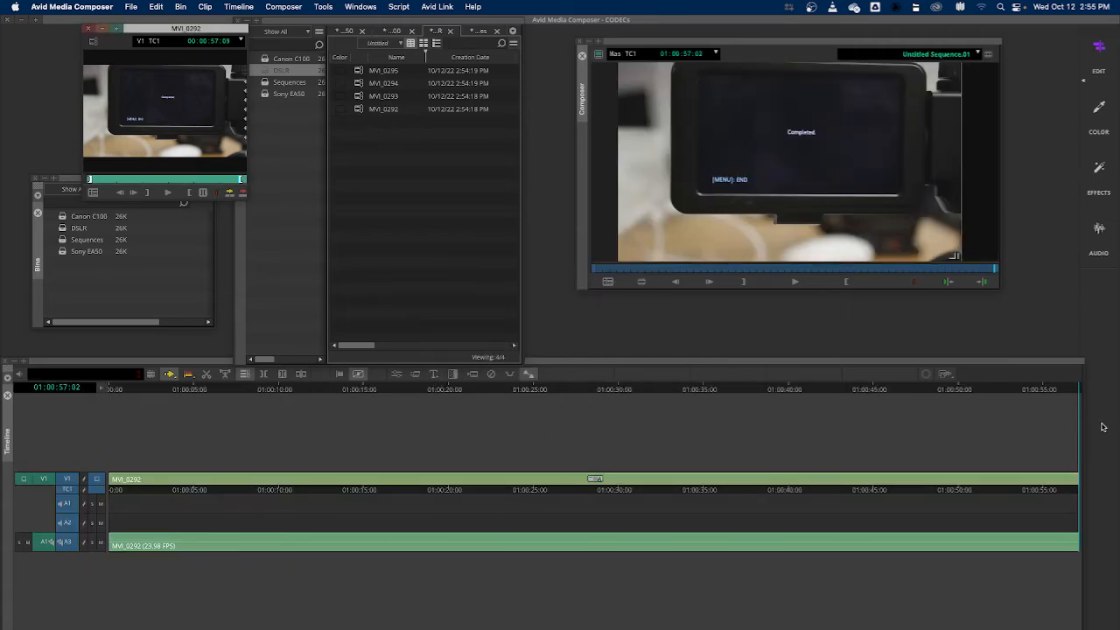
Open the Canon C100 bin, preview clips 00000 and 00001 in the source monitor, and close its tab
{"action": "double_click", "coordinate": [264, 60]}
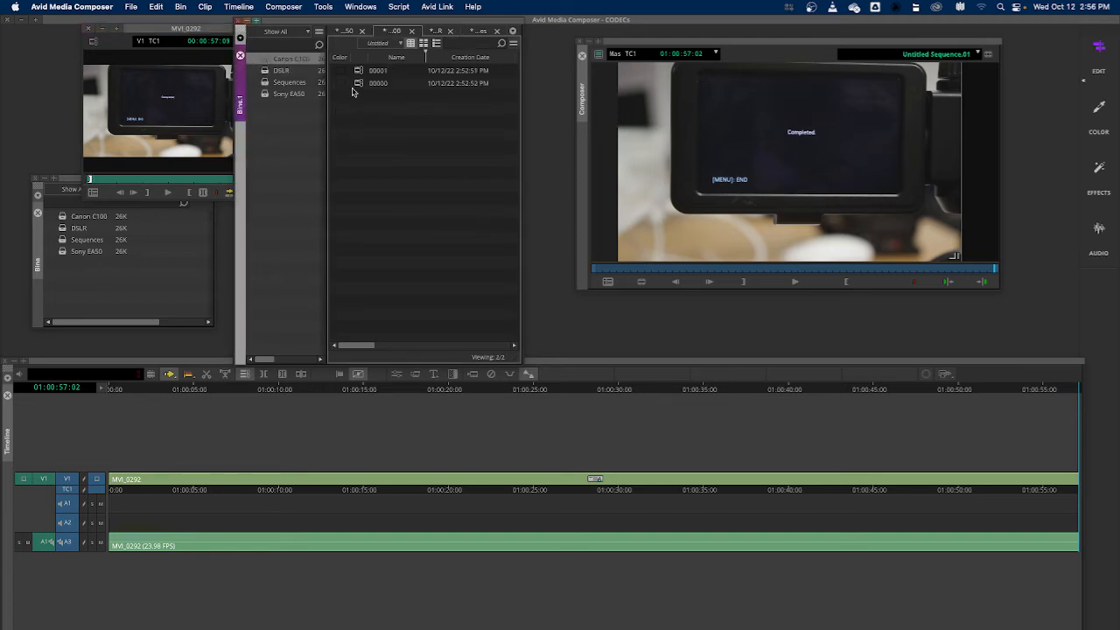
{"action": "double_click", "coordinate": [357, 84]}
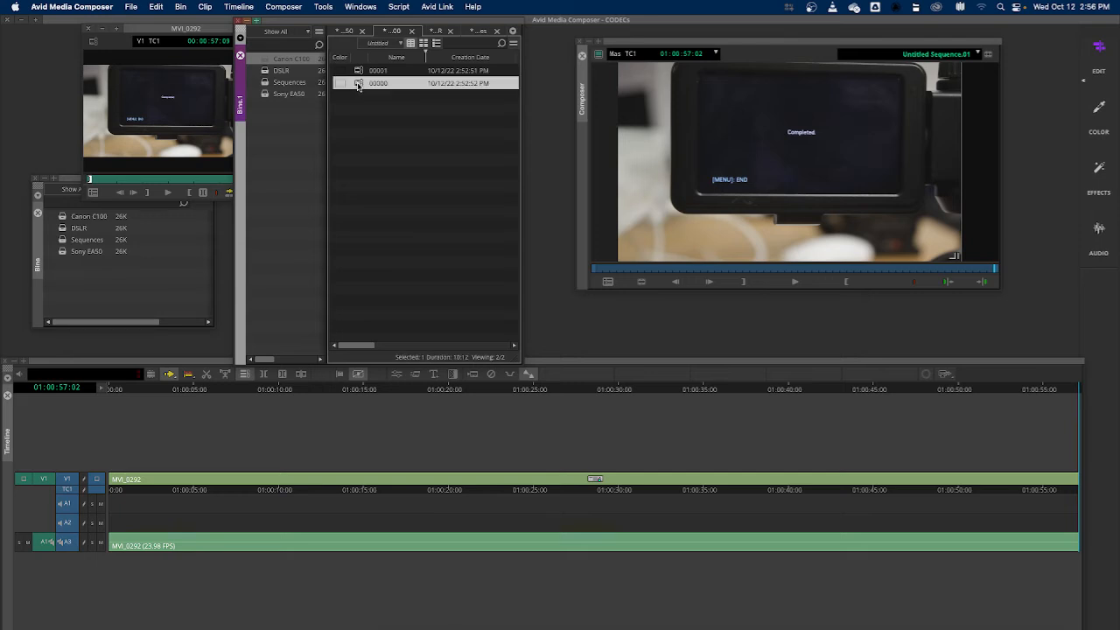
{"action": "double_click", "coordinate": [357, 75]}
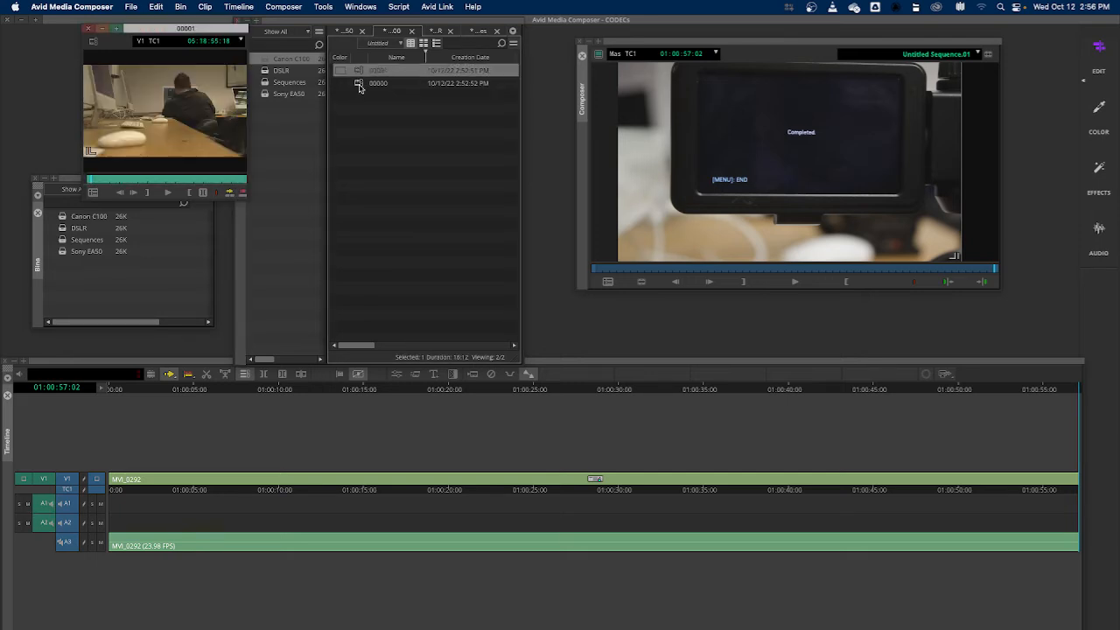
{"action": "double_click", "coordinate": [359, 84]}
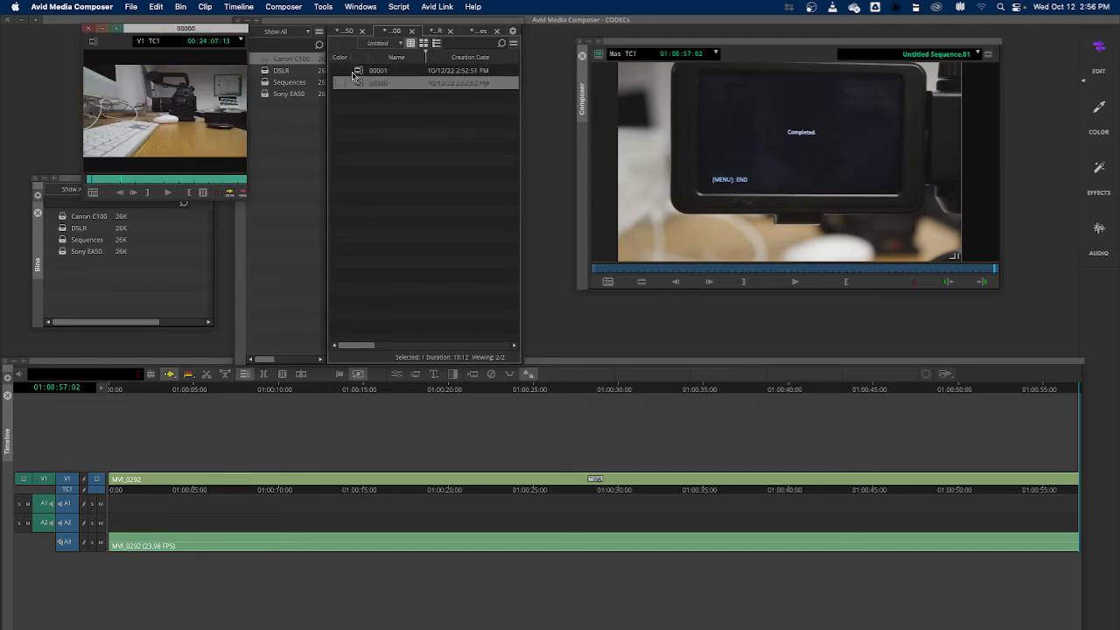
{"action": "double_click", "coordinate": [357, 73]}
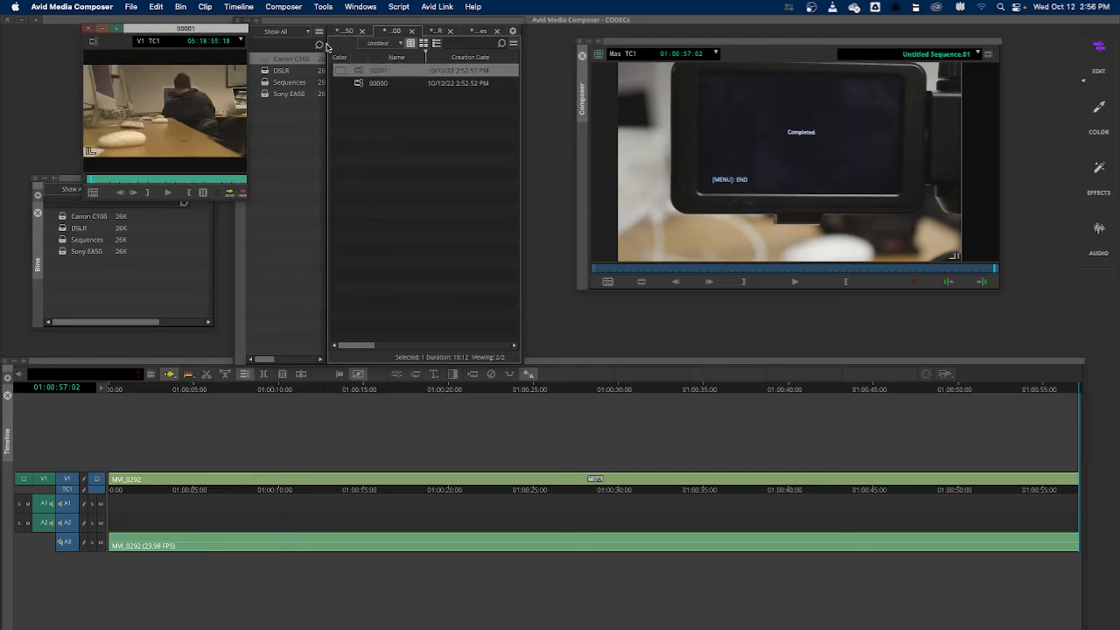
{"action": "left_click", "coordinate": [413, 33]}
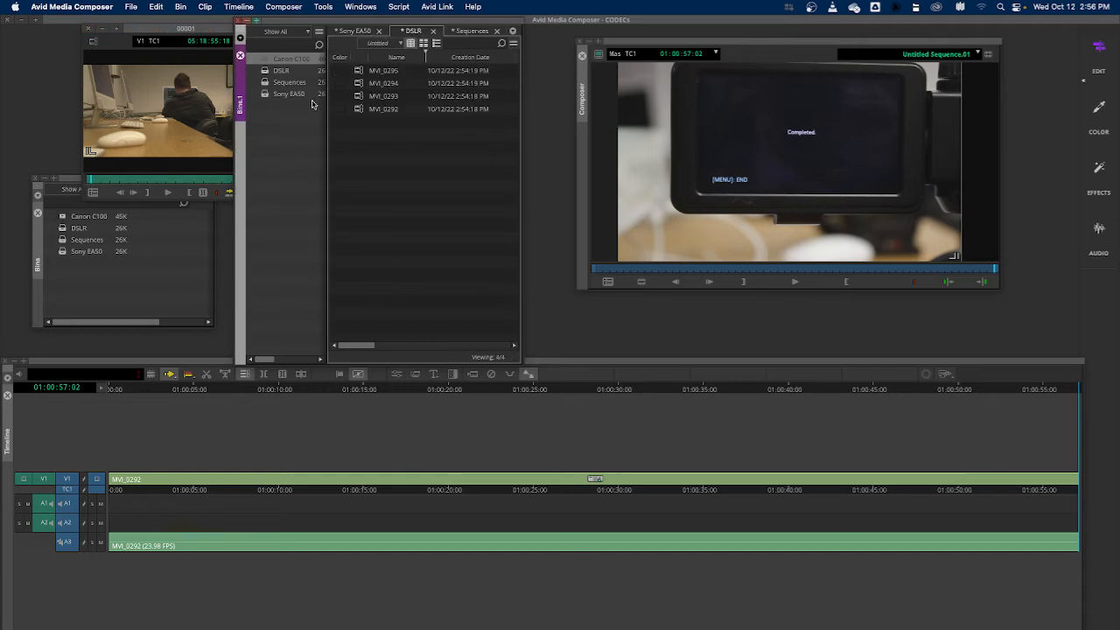
Open the DSLR bin and preview clips MVI_0294, MVI_0295, MVI_0293 and MVI_0292 in the source monitor
{"action": "left_click", "coordinate": [264, 72]}
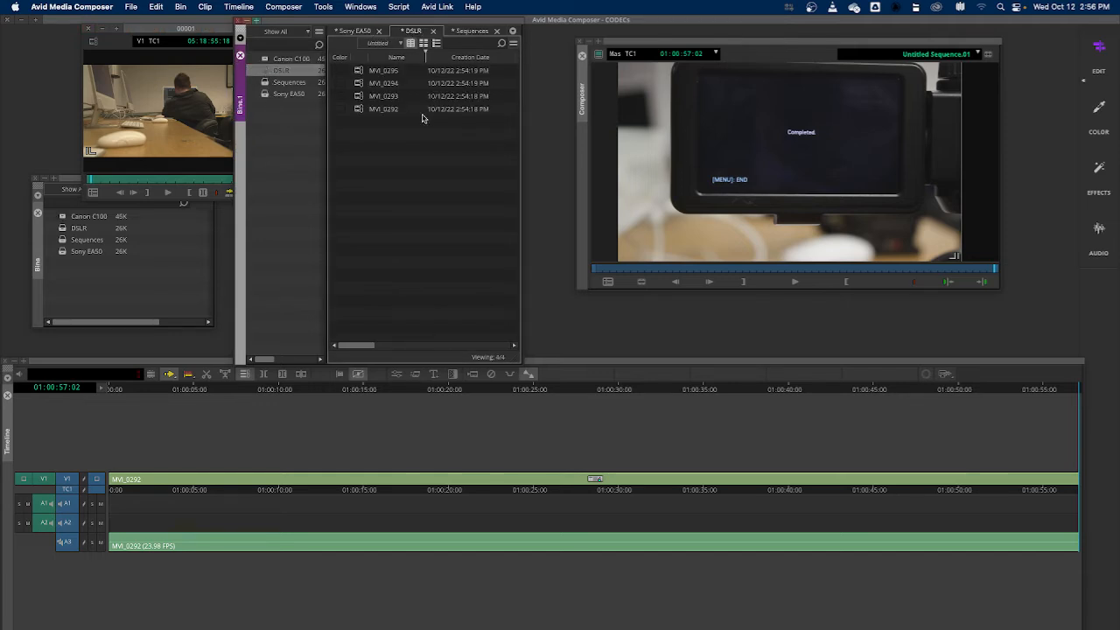
{"action": "double_click", "coordinate": [357, 83]}
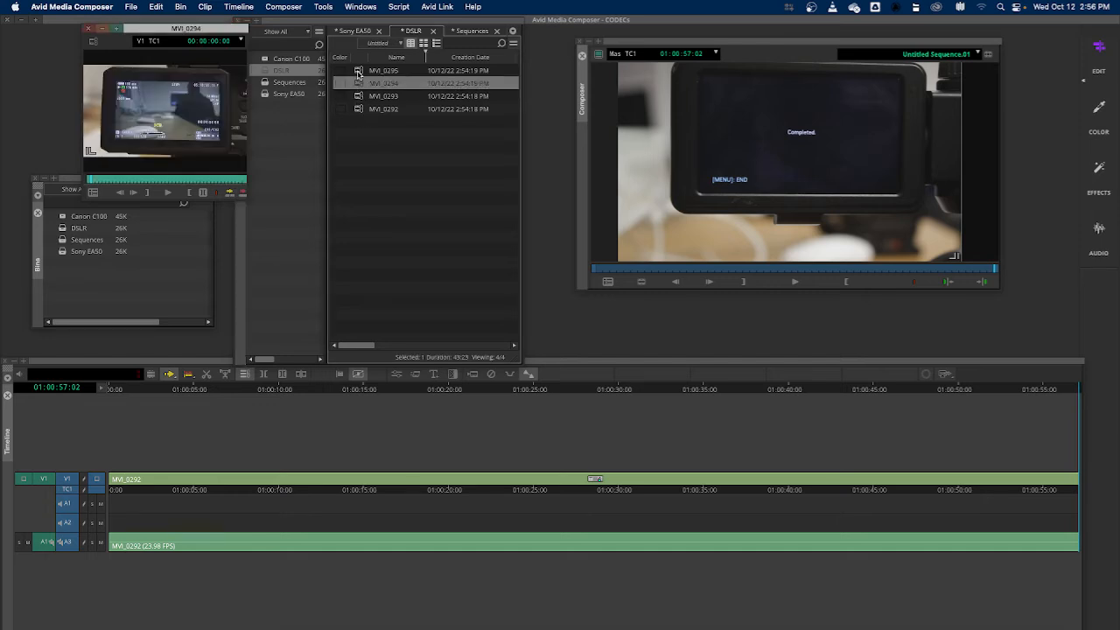
{"action": "double_click", "coordinate": [357, 71]}
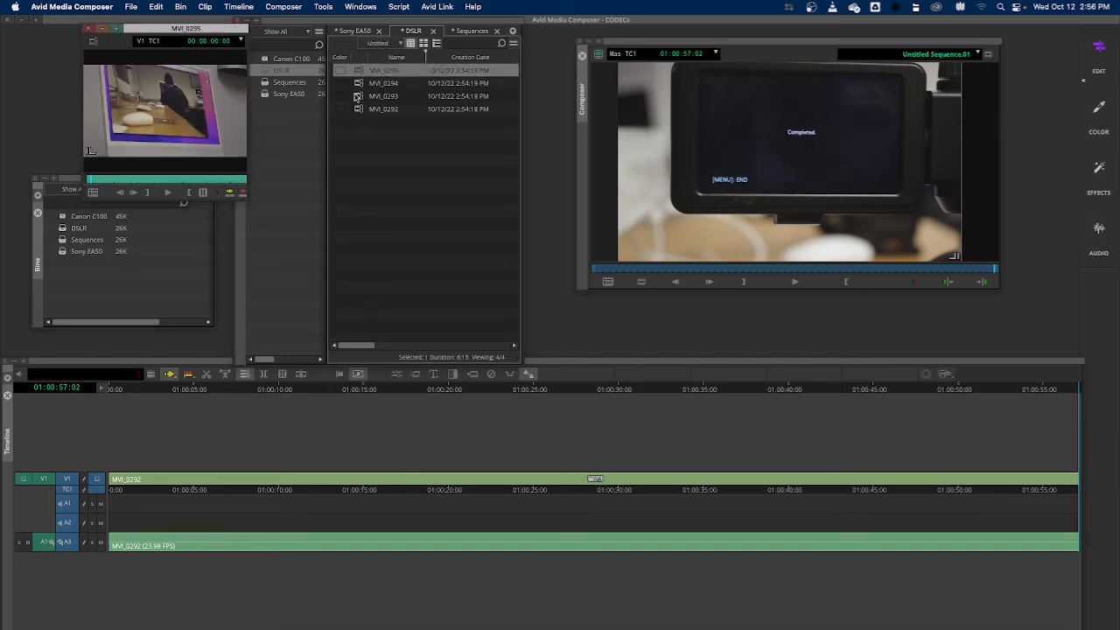
{"action": "double_click", "coordinate": [359, 97]}
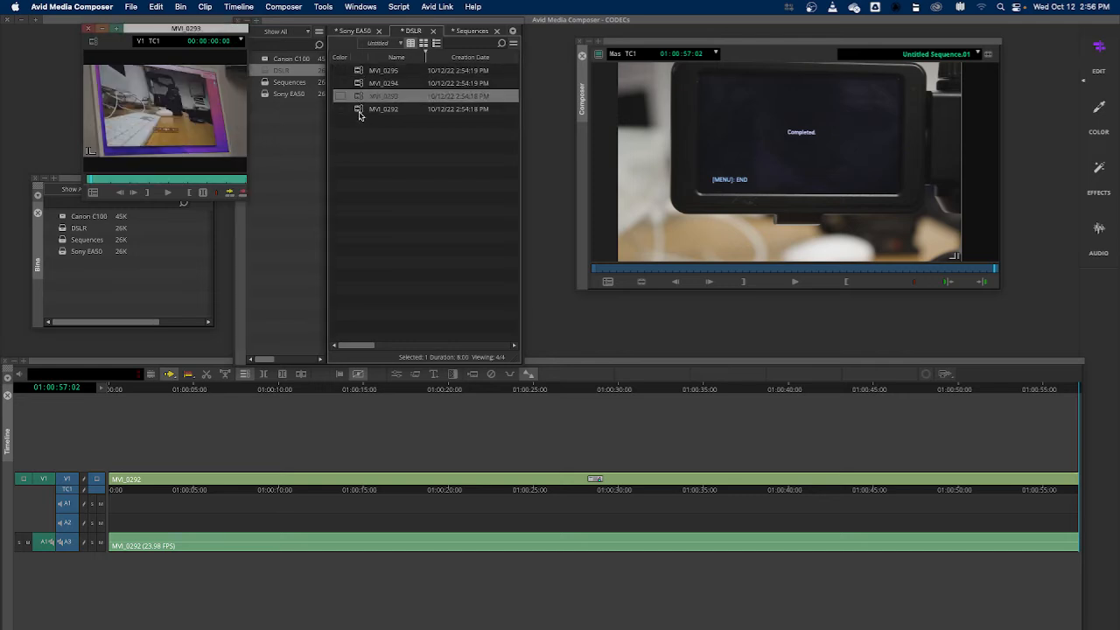
{"action": "left_click", "coordinate": [359, 111]}
{"action": "double_click", "coordinate": [359, 97]}
{"action": "double_click", "coordinate": [357, 109]}
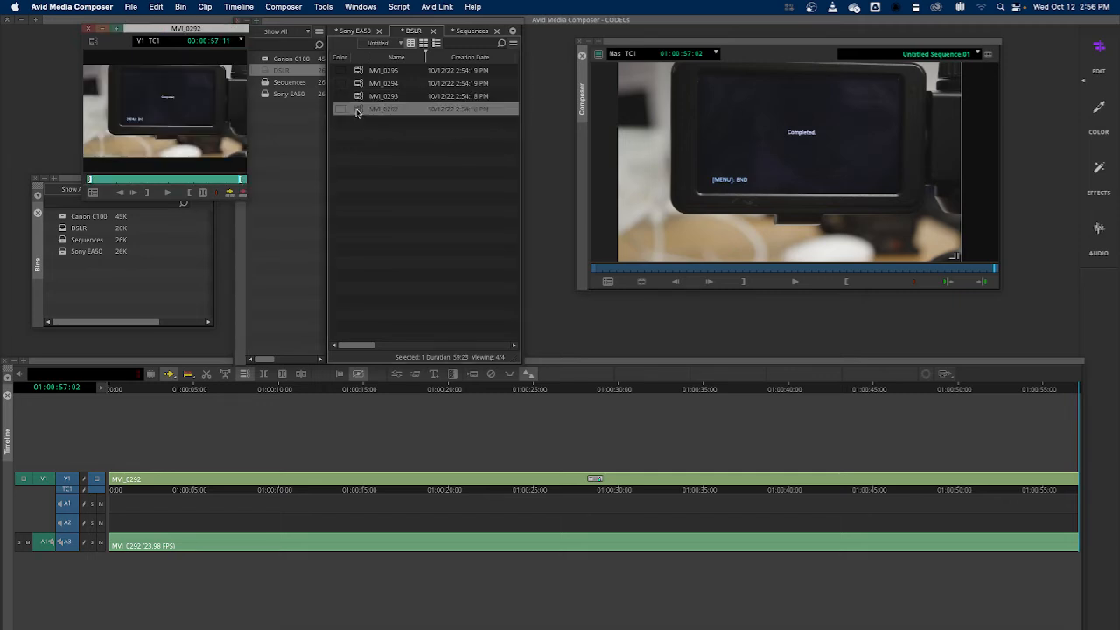
{"action": "double_click", "coordinate": [359, 97]}
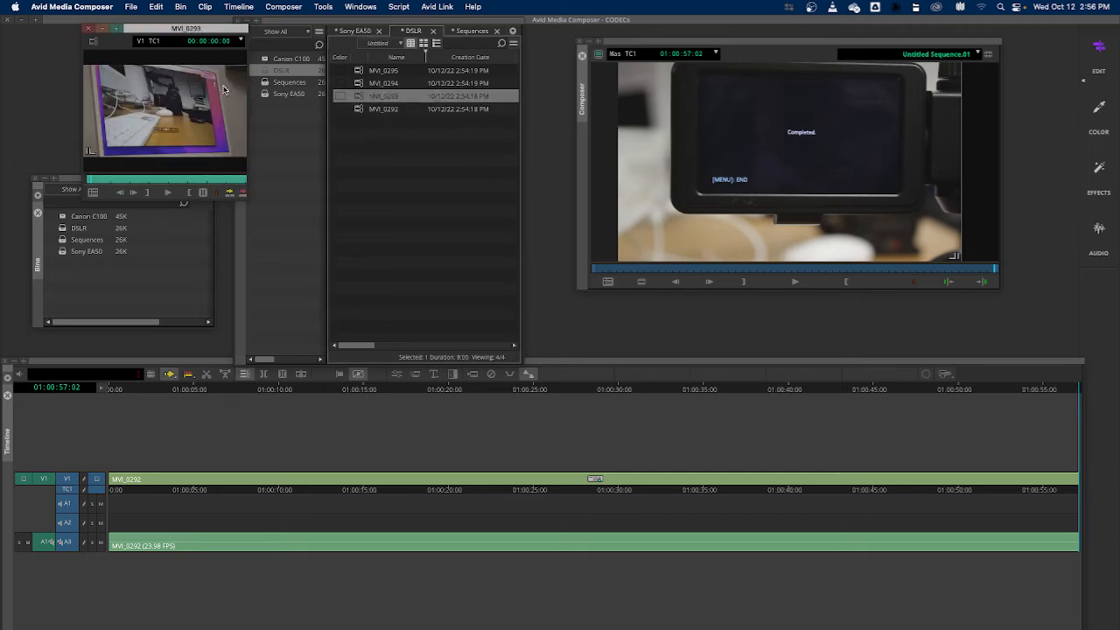
Scrub and play clip MVI_0293 in the source monitor, stepping back a few frames near its end
{"action": "mouse_move", "coordinate": [92, 181]}
{"action": "left_mouse_down"}
{"action": "mouse_move", "coordinate": [219, 179]}
{"action": "mouse_move", "coordinate": [83, 185]}
{"action": "left_mouse_up"}
{"action": "key", "text": "space"}
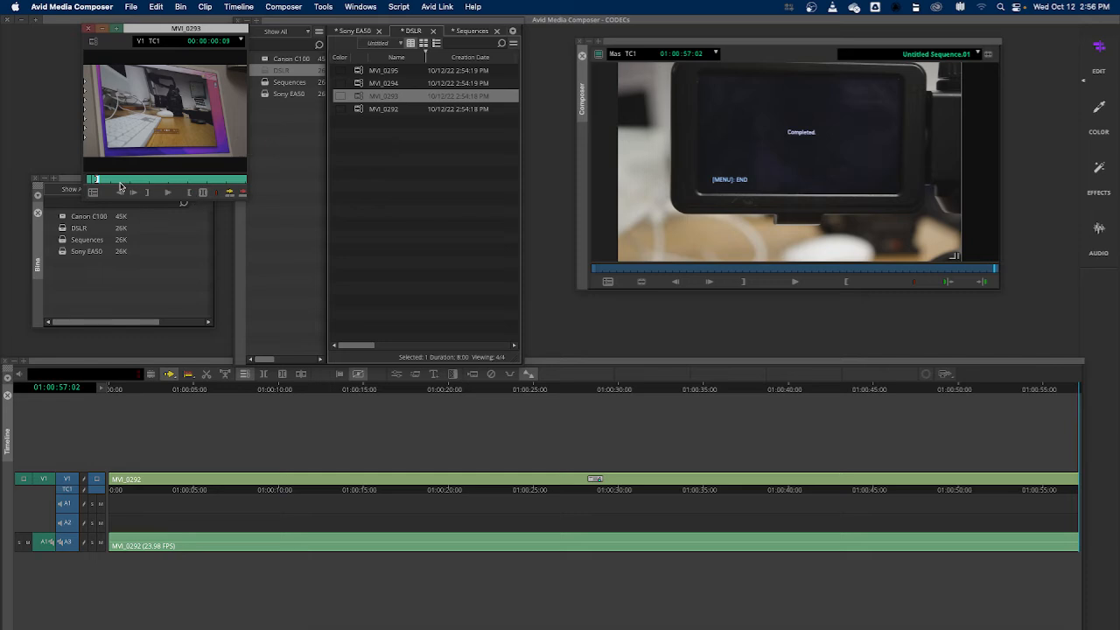
{"action": "left_click_drag", "start_coordinate": [112, 181], "coordinate": [260, 181]}
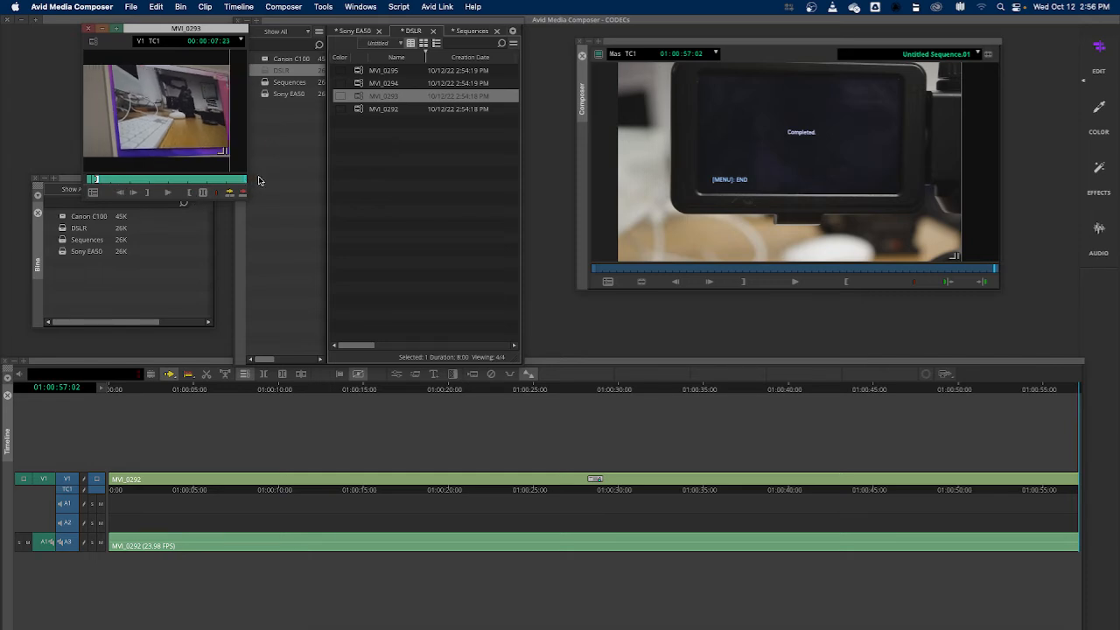
{"action": "key", "text": "1"}
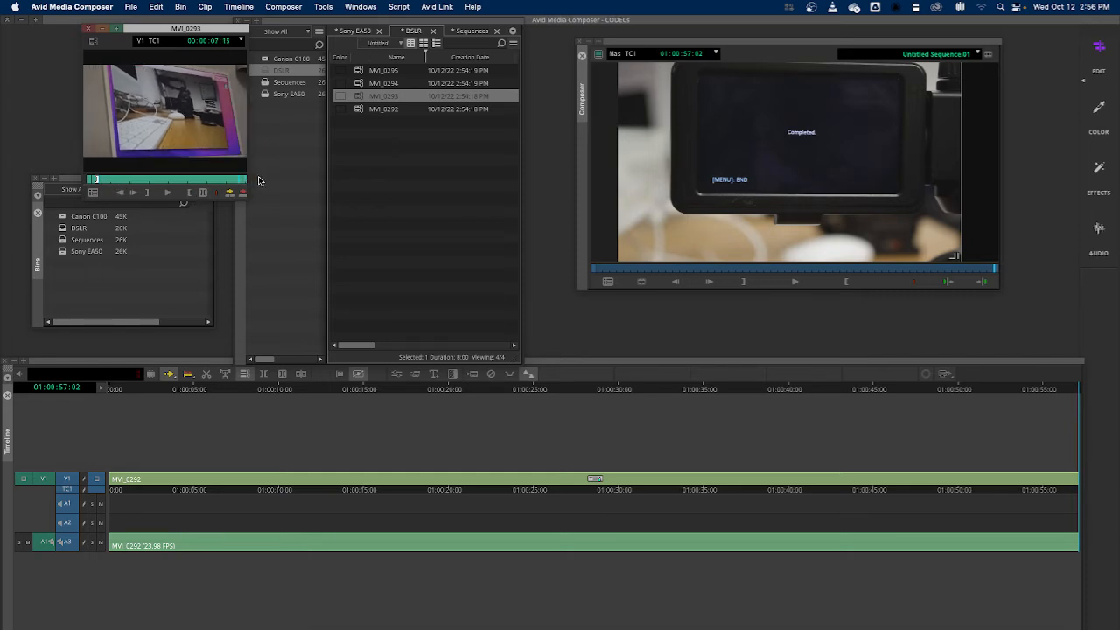
{"action": "key", "text": "Left"}
{"action": "key", "text": "Left"}
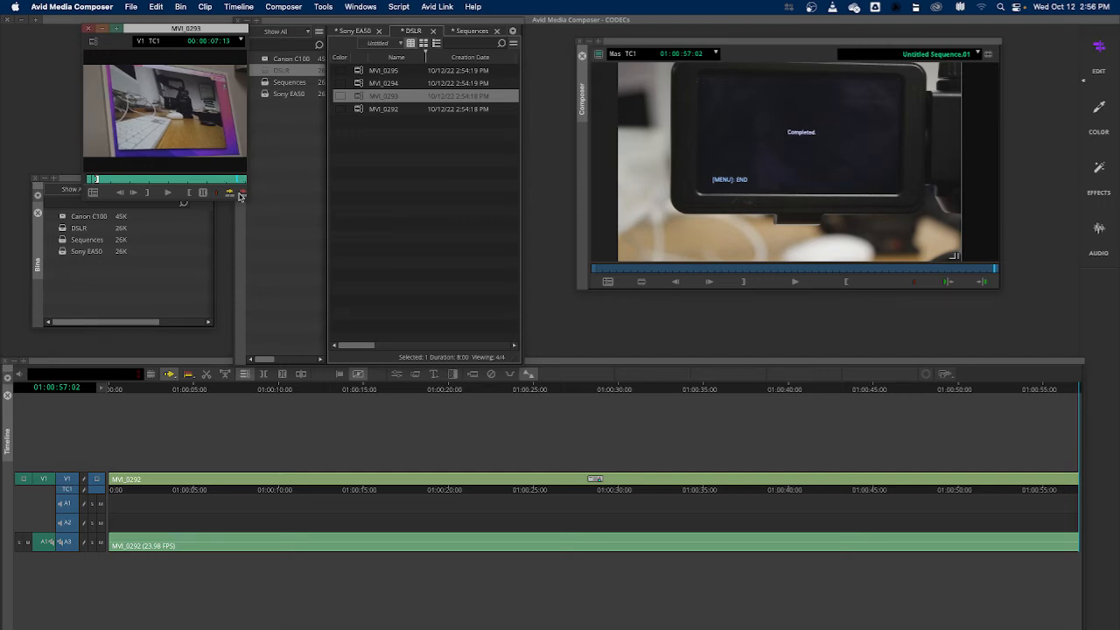
{"action": "left_click", "coordinate": [188, 192]}
Append MVI_0293 to the end of the sequence and delete it from the timeline again
{"action": "left_click_drag", "start_coordinate": [172, 110], "coordinate": [1084, 446]}
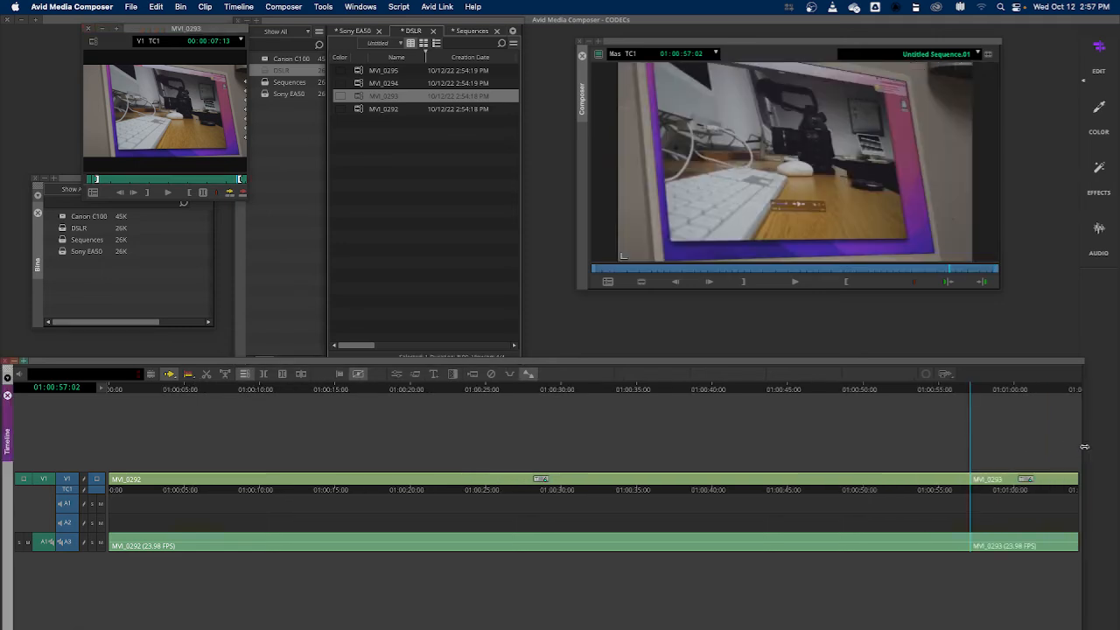
{"action": "left_click_drag", "start_coordinate": [971, 391], "coordinate": [1042, 424]}
{"action": "left_click", "coordinate": [1033, 480]}
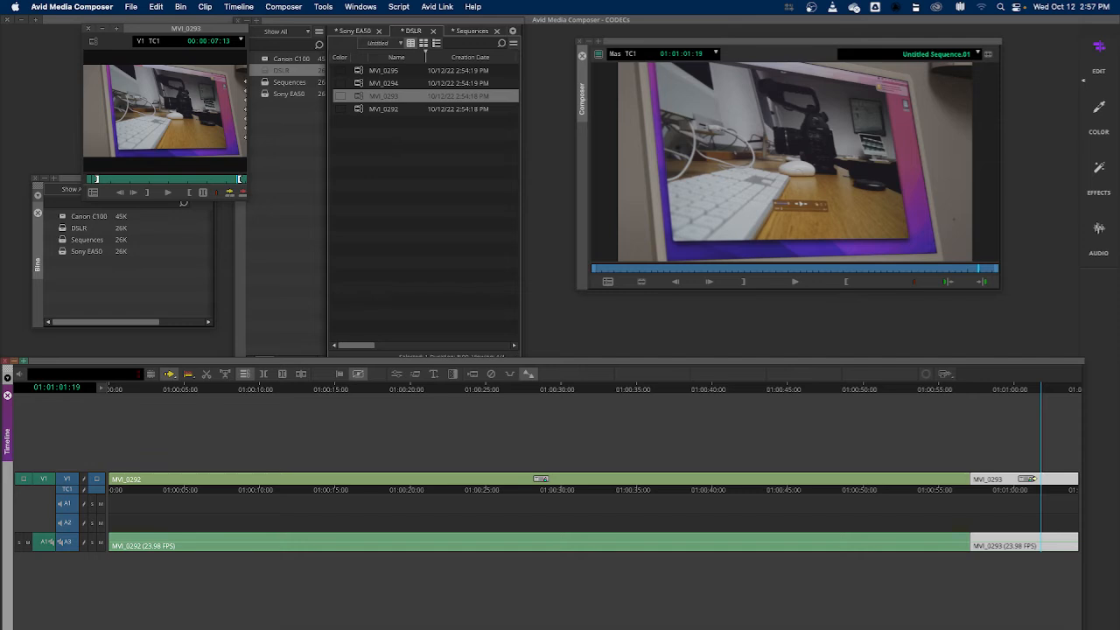
{"action": "right_click", "coordinate": [1032, 480]}
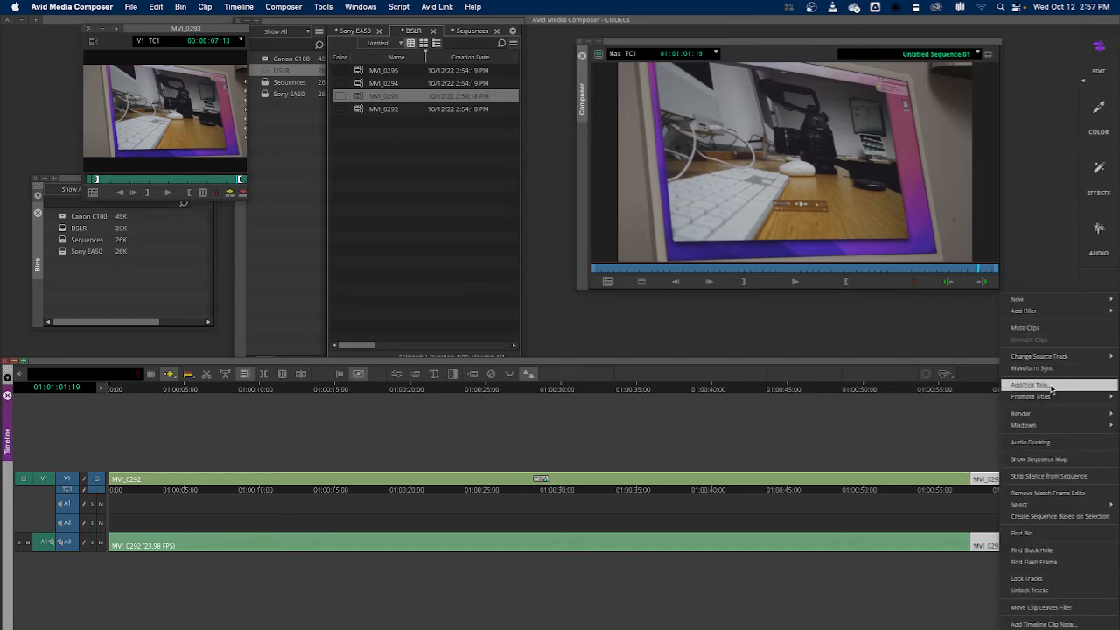
{"action": "left_click", "coordinate": [970, 366]}
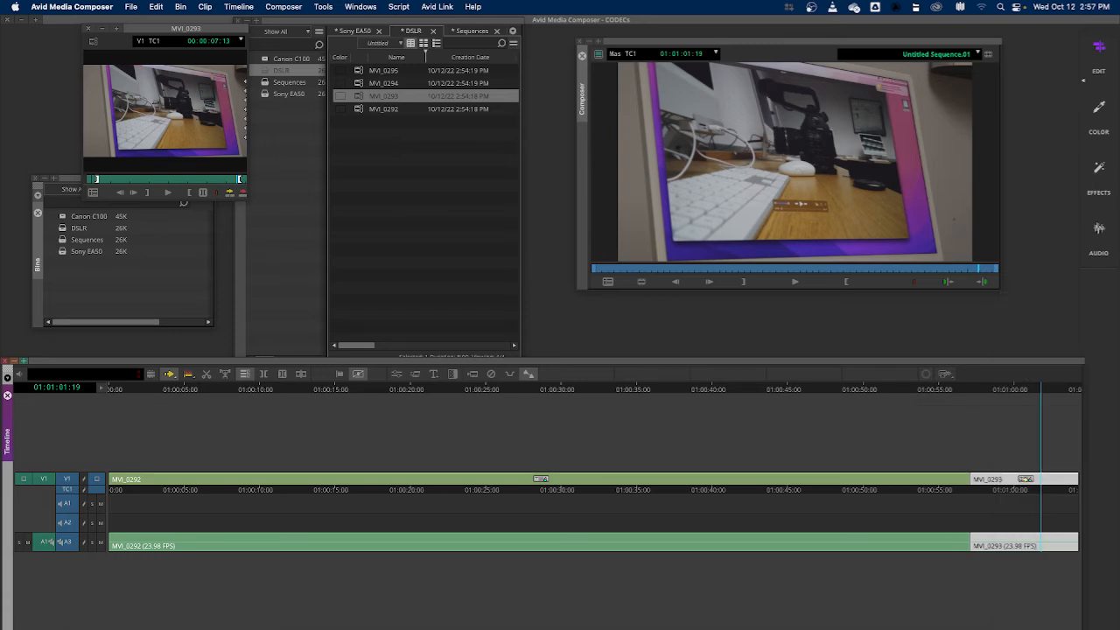
{"action": "key", "text": "Delete"}
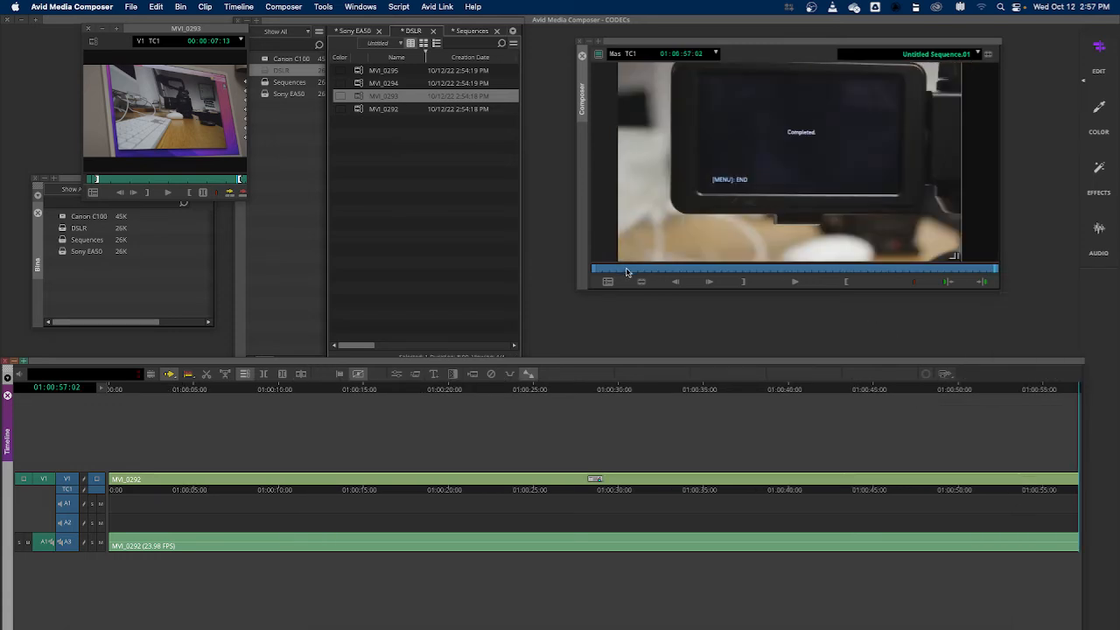
Preview the DSLR clips MVI_0292 through MVI_0295 in the source monitor once more
{"action": "left_click", "coordinate": [411, 185]}
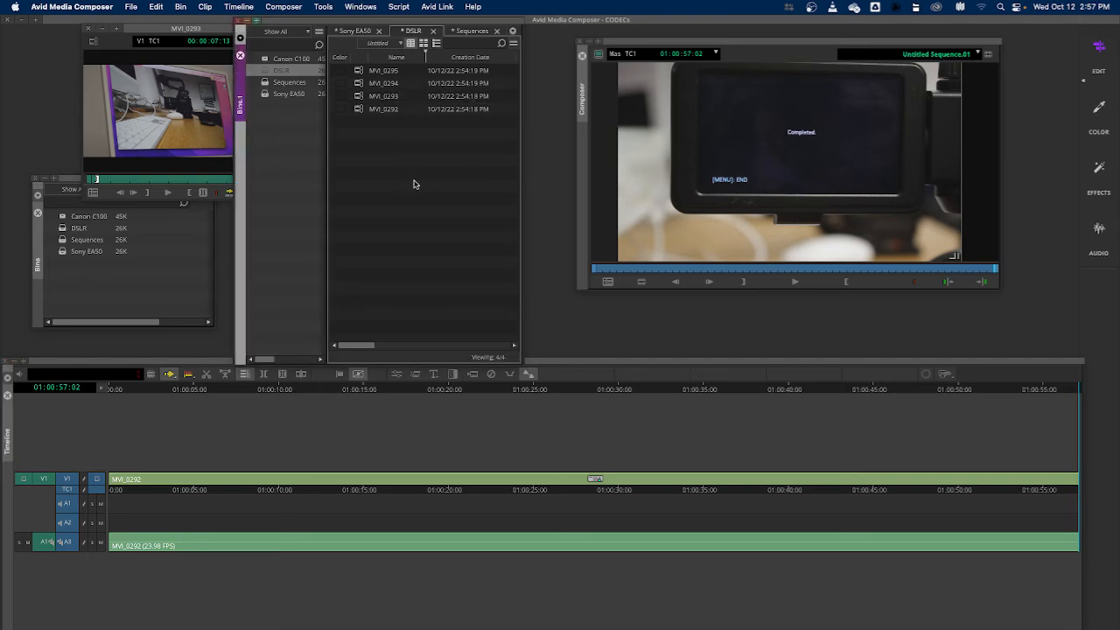
{"action": "double_click", "coordinate": [359, 110]}
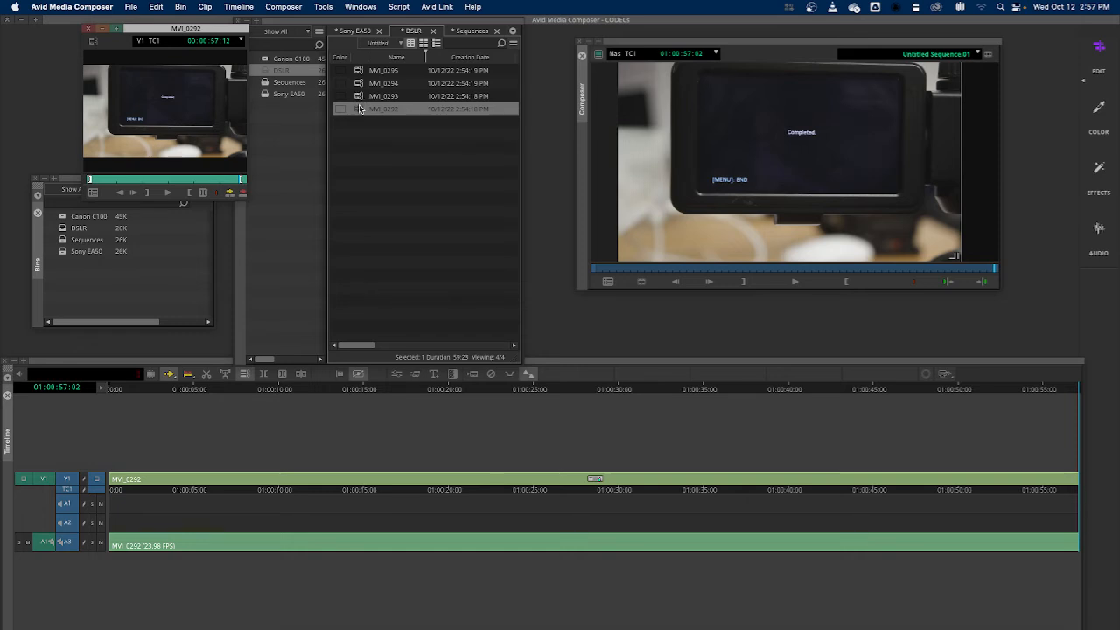
{"action": "double_click", "coordinate": [357, 97]}
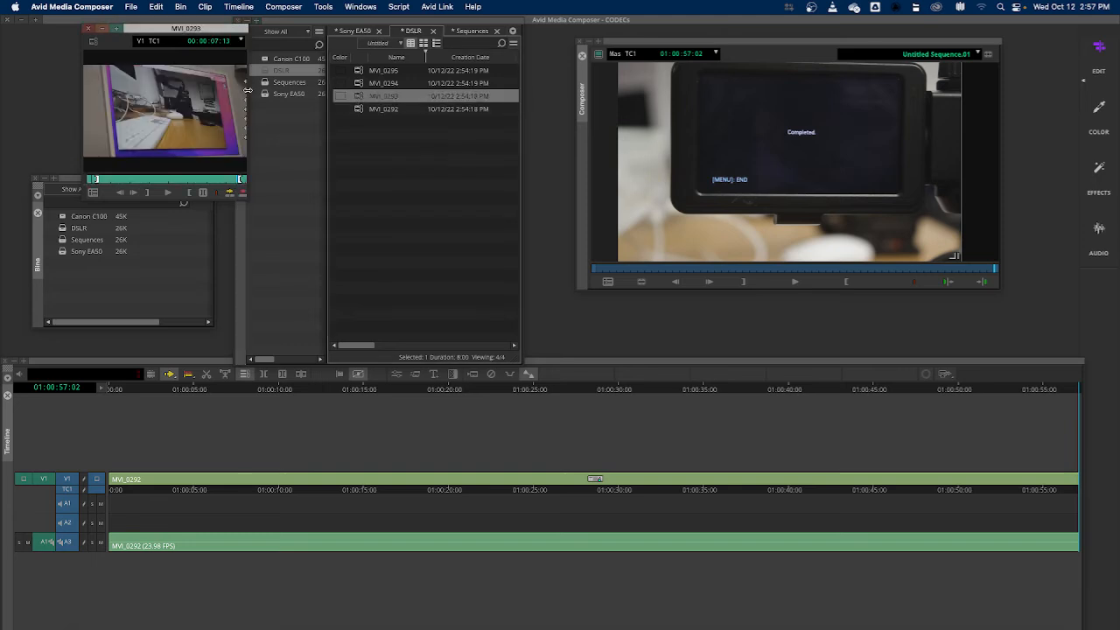
{"action": "double_click", "coordinate": [360, 84]}
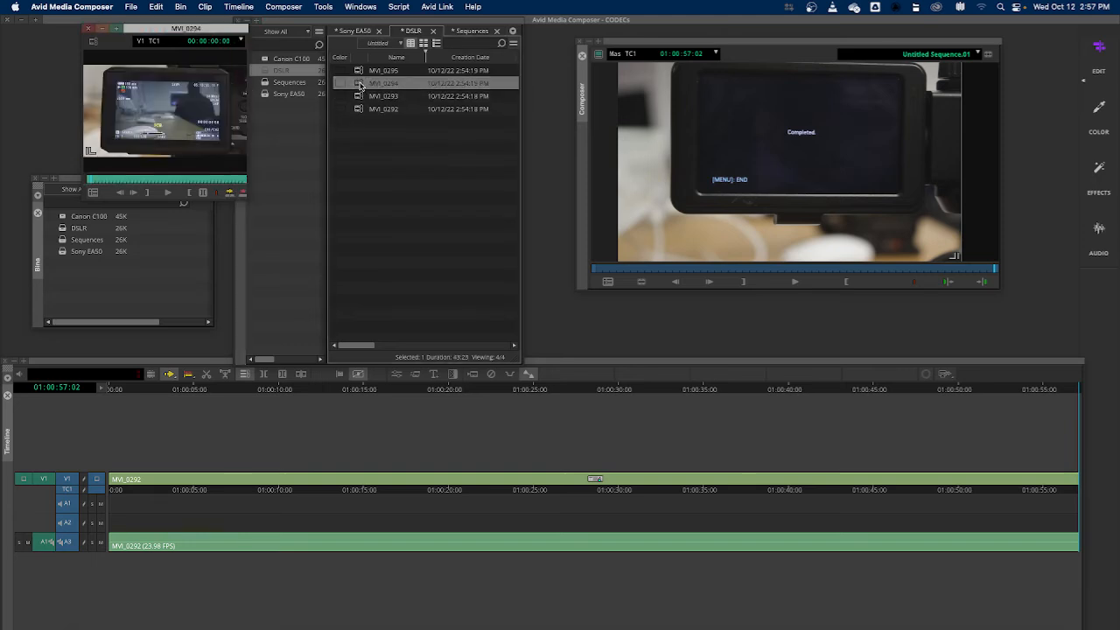
{"action": "double_click", "coordinate": [358, 71]}
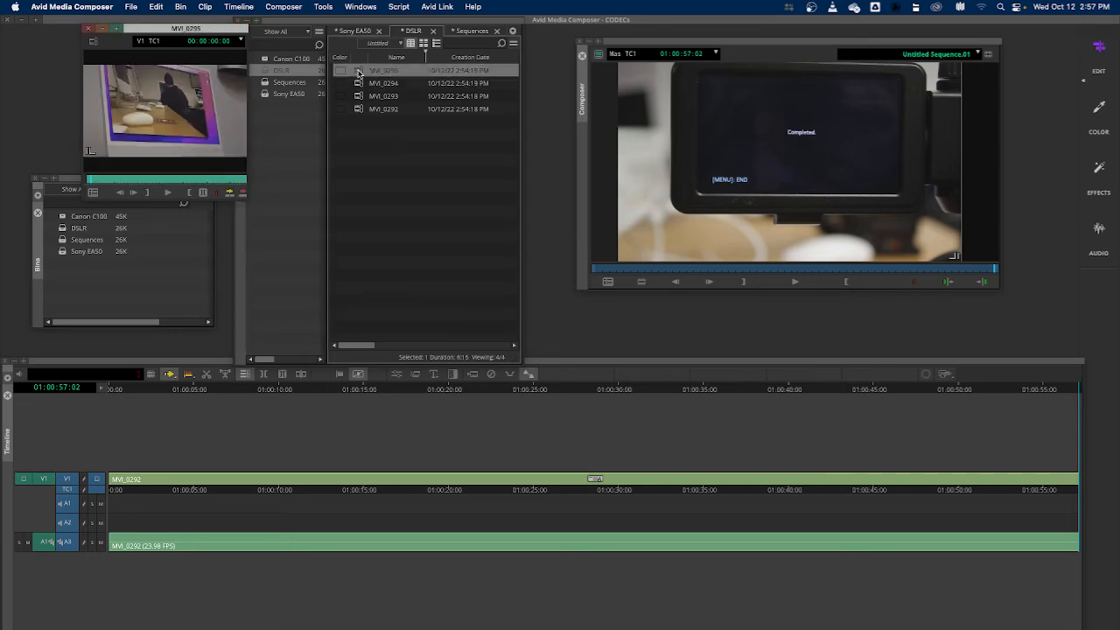
{"action": "double_click", "coordinate": [357, 97]}
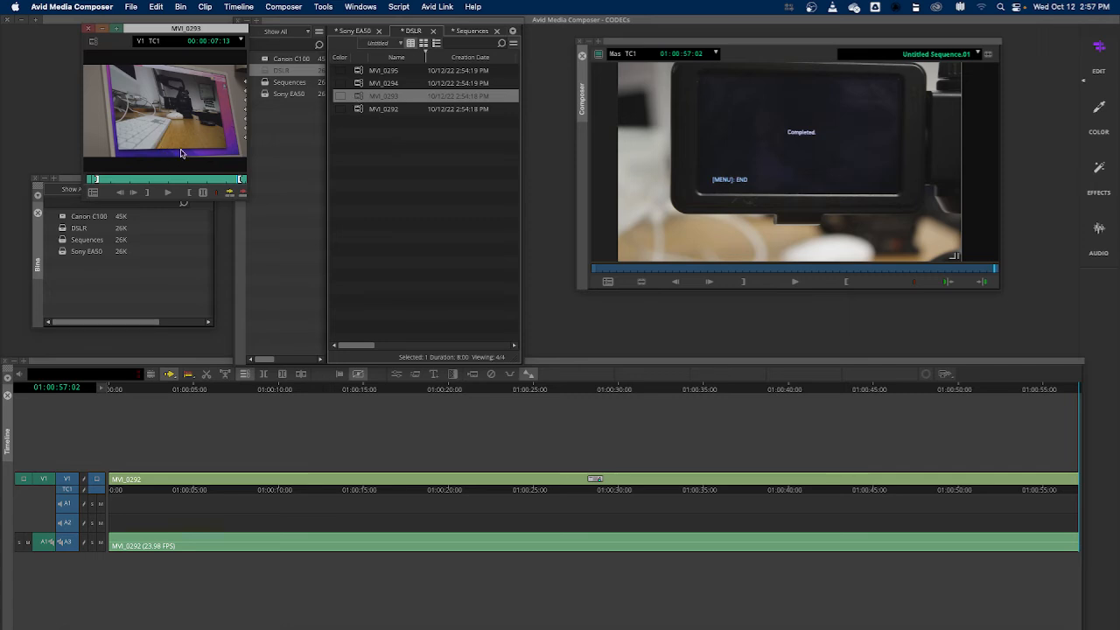
Reload clip MVI_0293 in the source monitor and drag it onto the end of the sequence after MVI_0292
{"action": "double_click", "coordinate": [360, 110]}
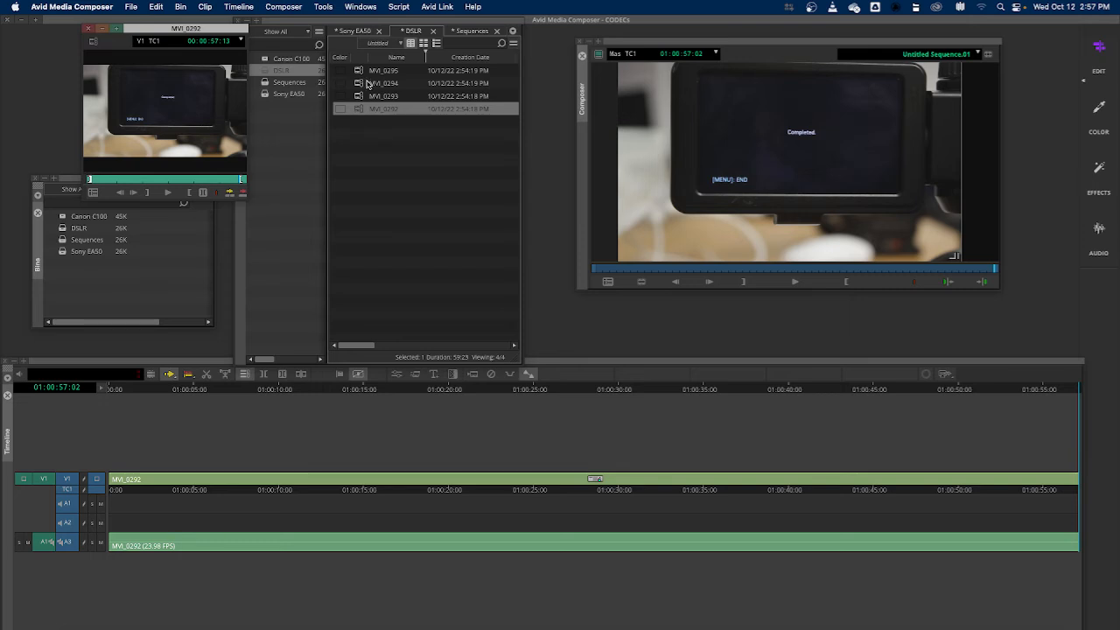
{"action": "double_click", "coordinate": [361, 71]}
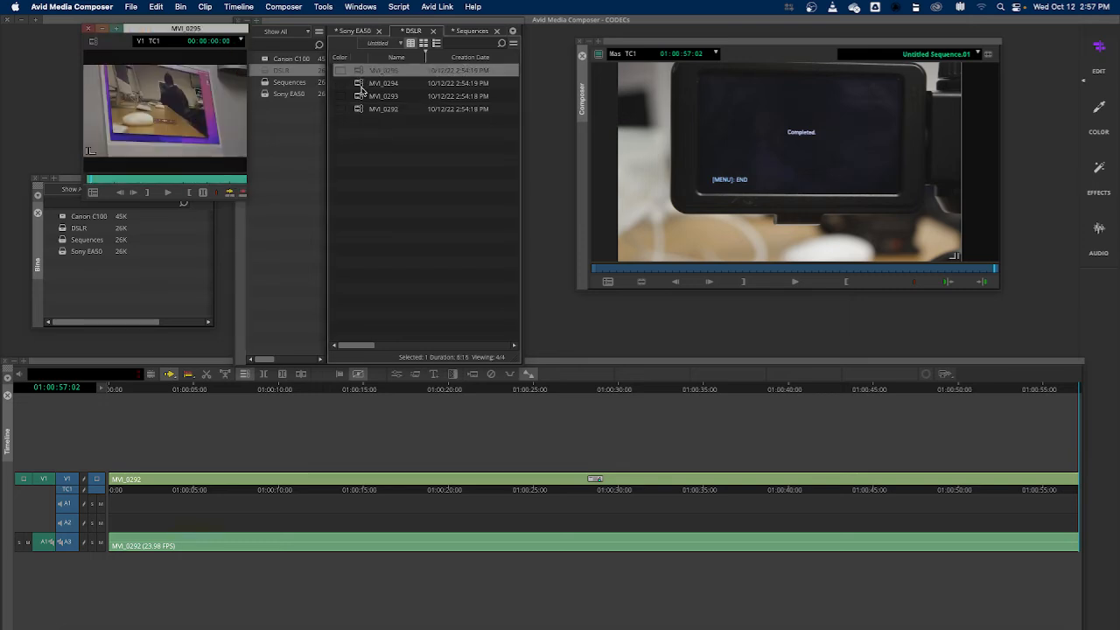
{"action": "double_click", "coordinate": [359, 84]}
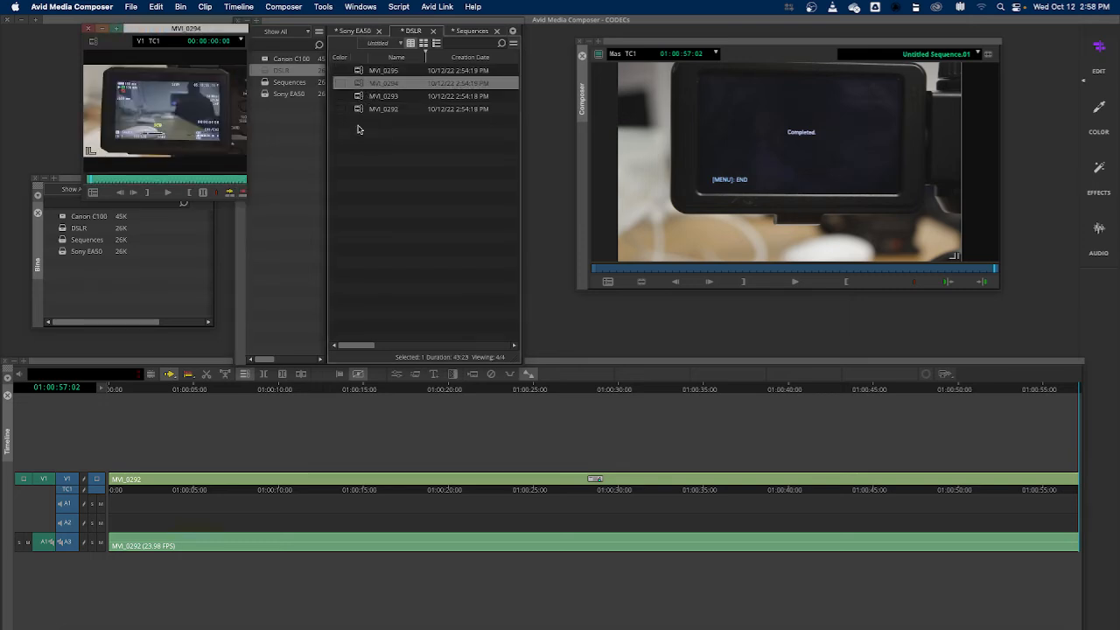
{"action": "double_click", "coordinate": [361, 96]}
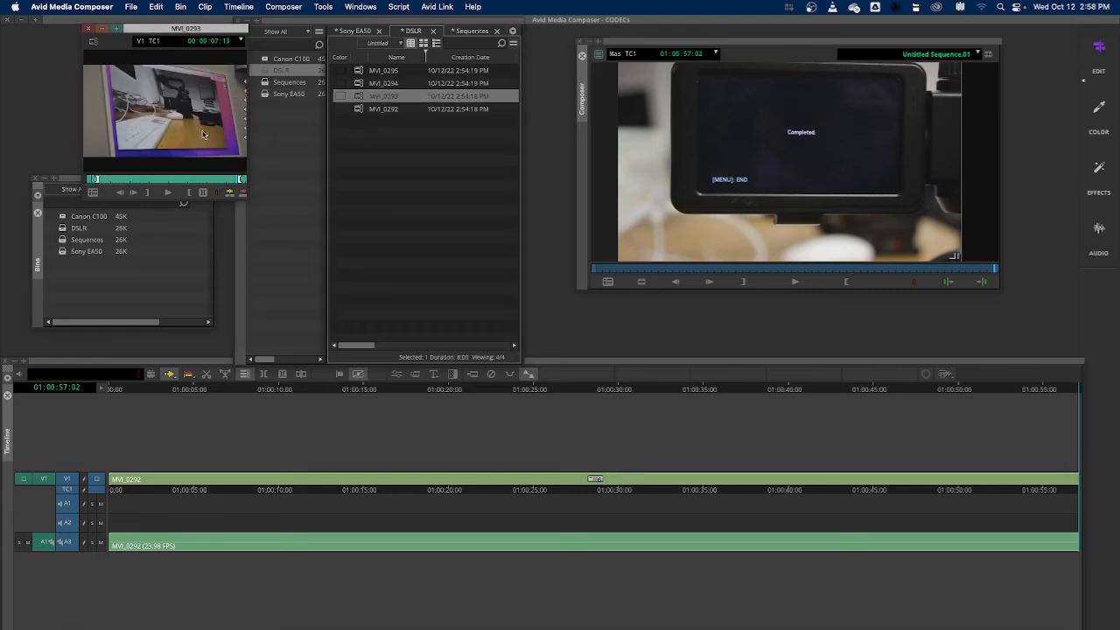
{"action": "left_click_drag", "start_coordinate": [105, 181], "coordinate": [204, 186]}
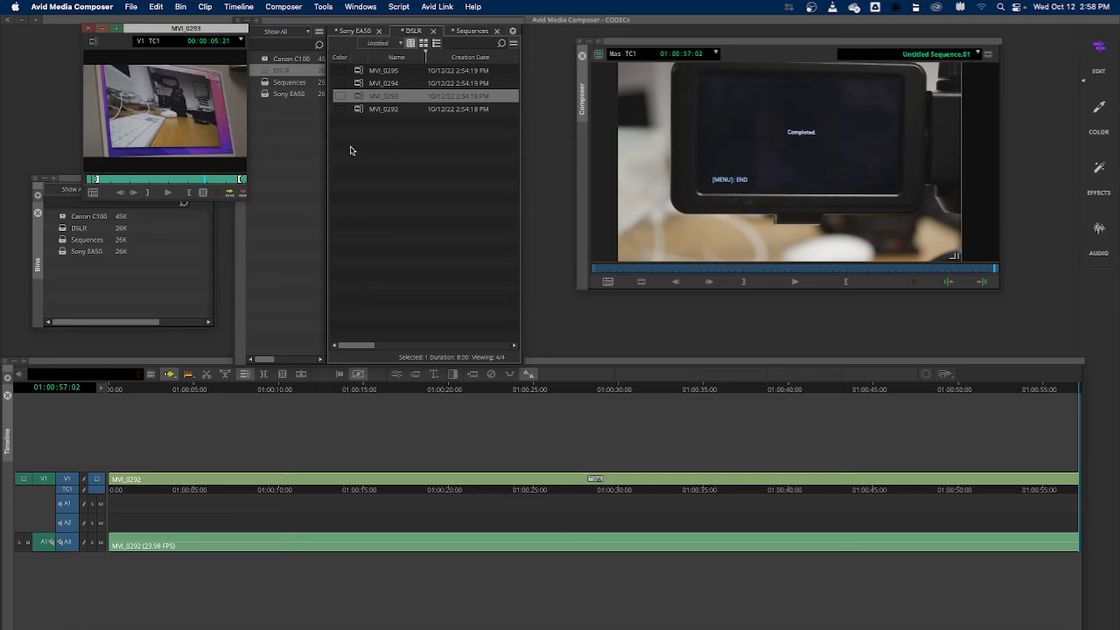
{"action": "left_click_drag", "start_coordinate": [102, 112], "coordinate": [1083, 473]}
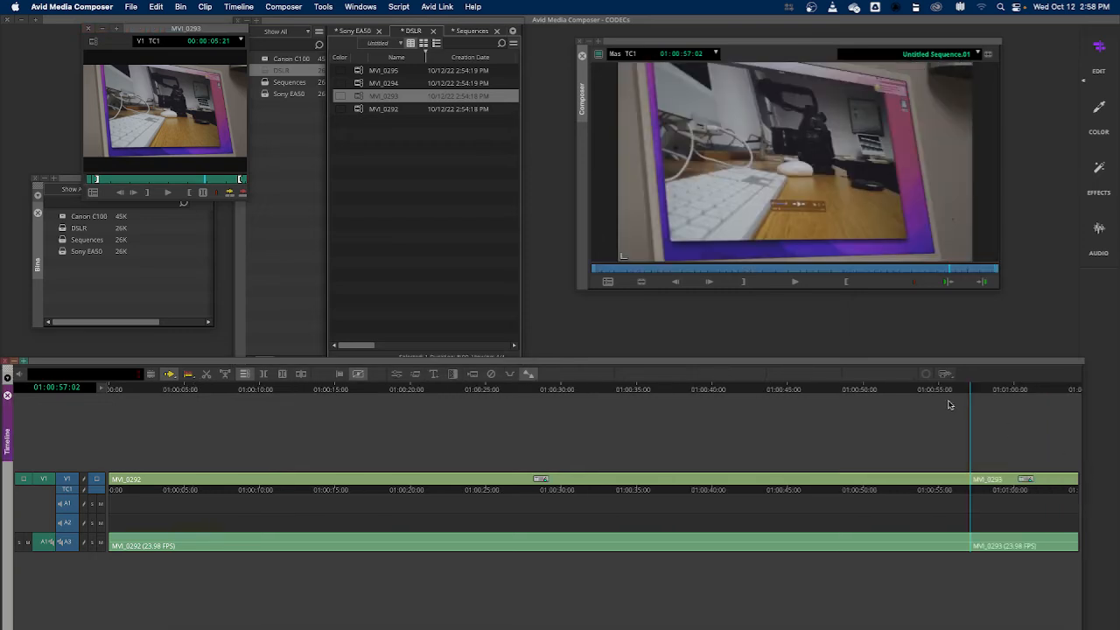
{"action": "left_click_drag", "start_coordinate": [969, 386], "coordinate": [871, 398]}
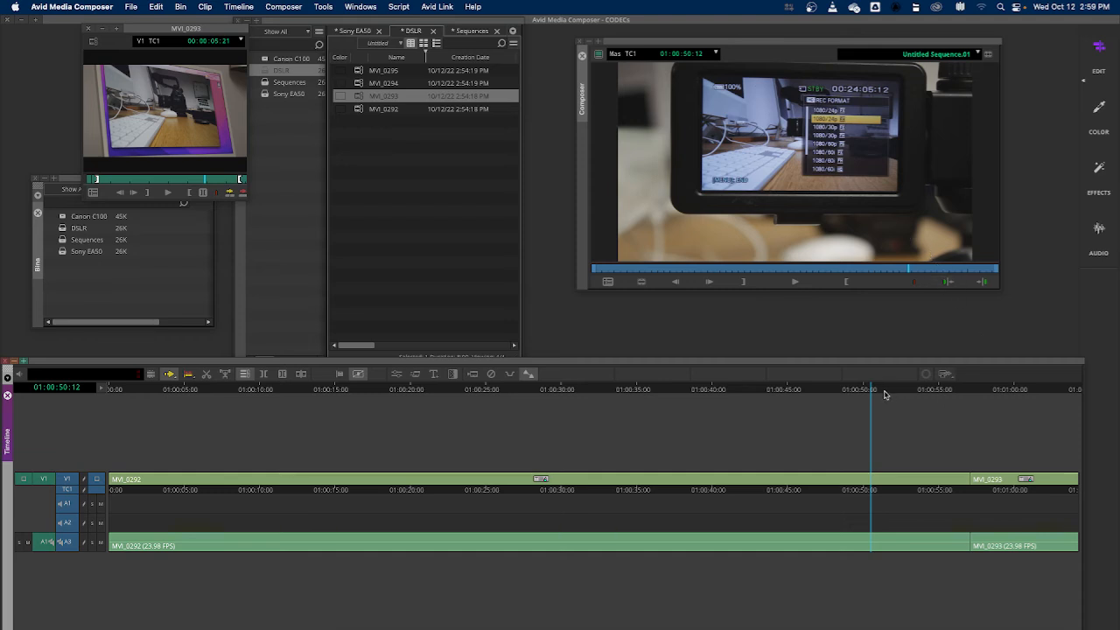
{"action": "left_click_drag", "start_coordinate": [871, 390], "coordinate": [1113, 393]}
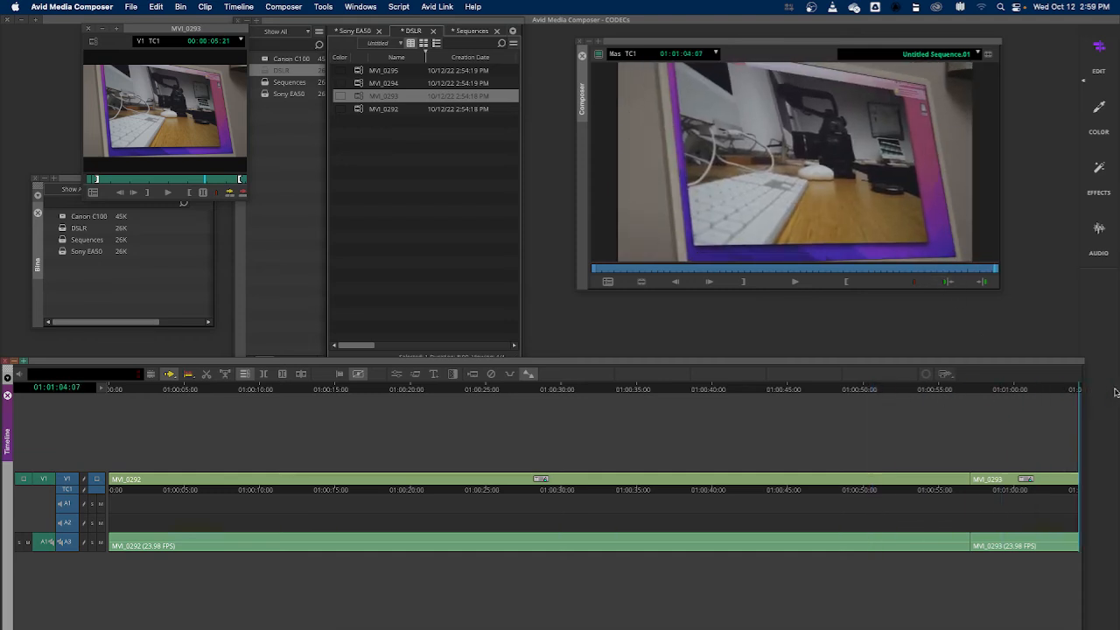
Open the Canon C100 bin and preview clips 00001 and 00000 in the source monitor
{"action": "left_click", "coordinate": [368, 160]}
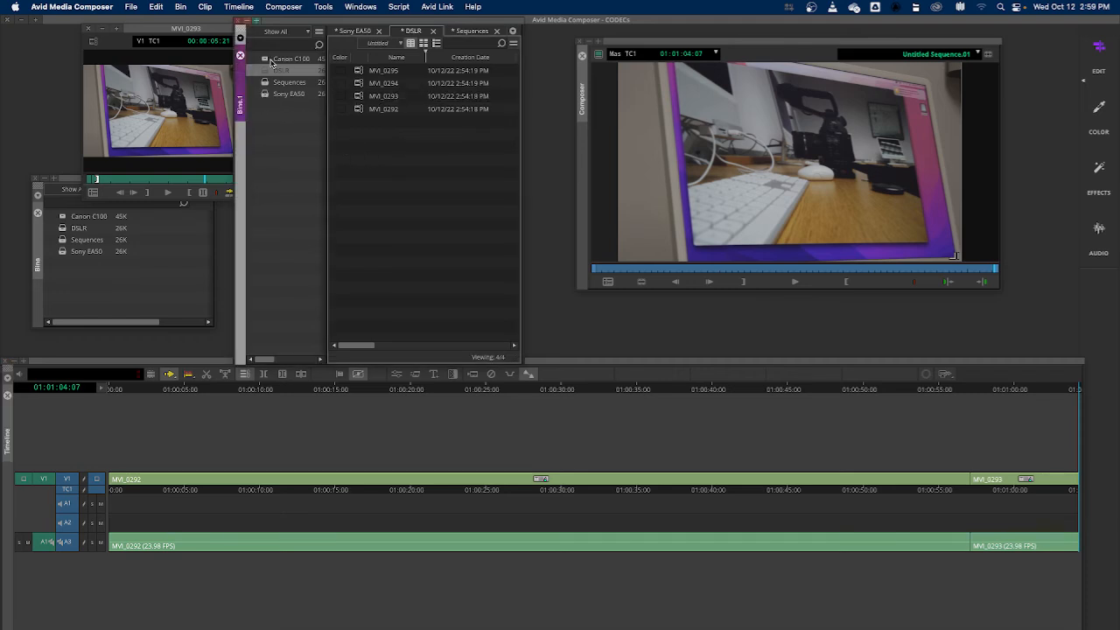
{"action": "double_click", "coordinate": [265, 61]}
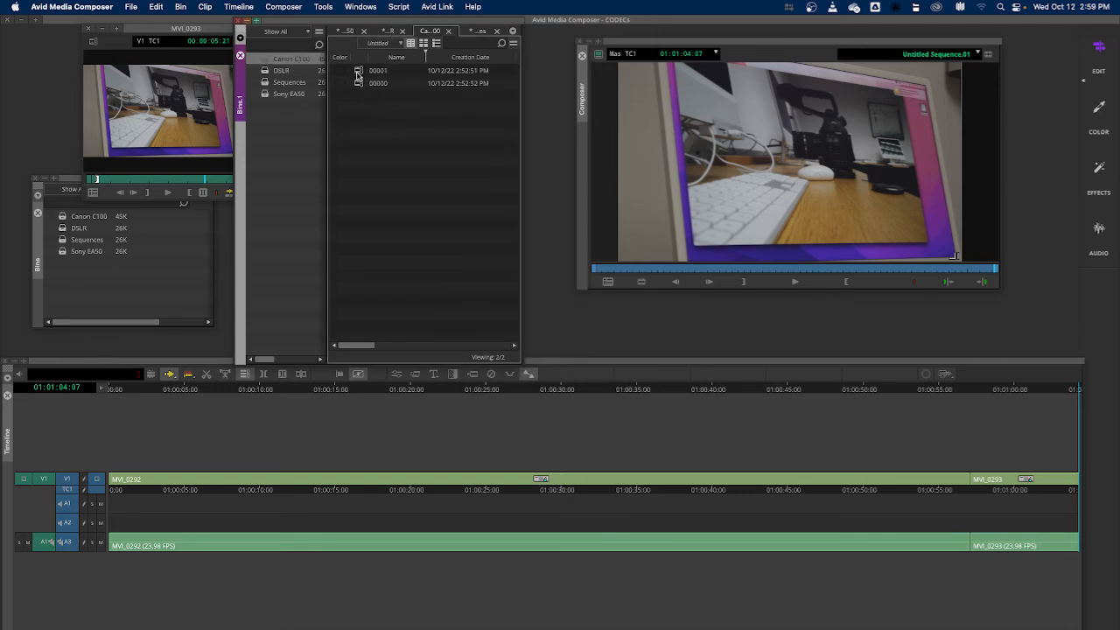
{"action": "double_click", "coordinate": [358, 73]}
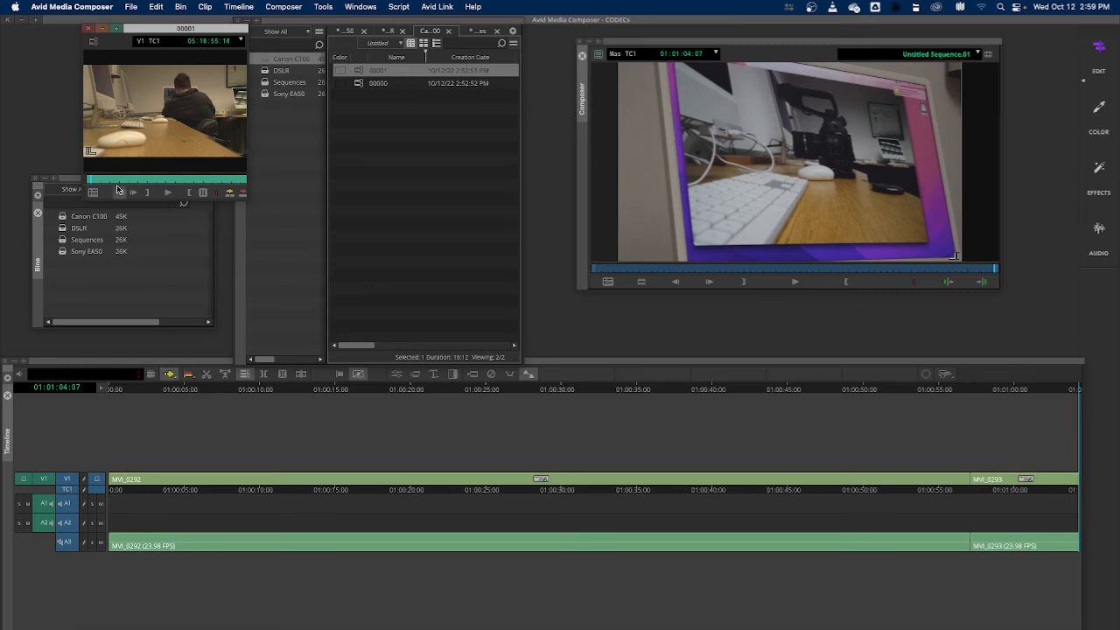
{"action": "double_click", "coordinate": [359, 85]}
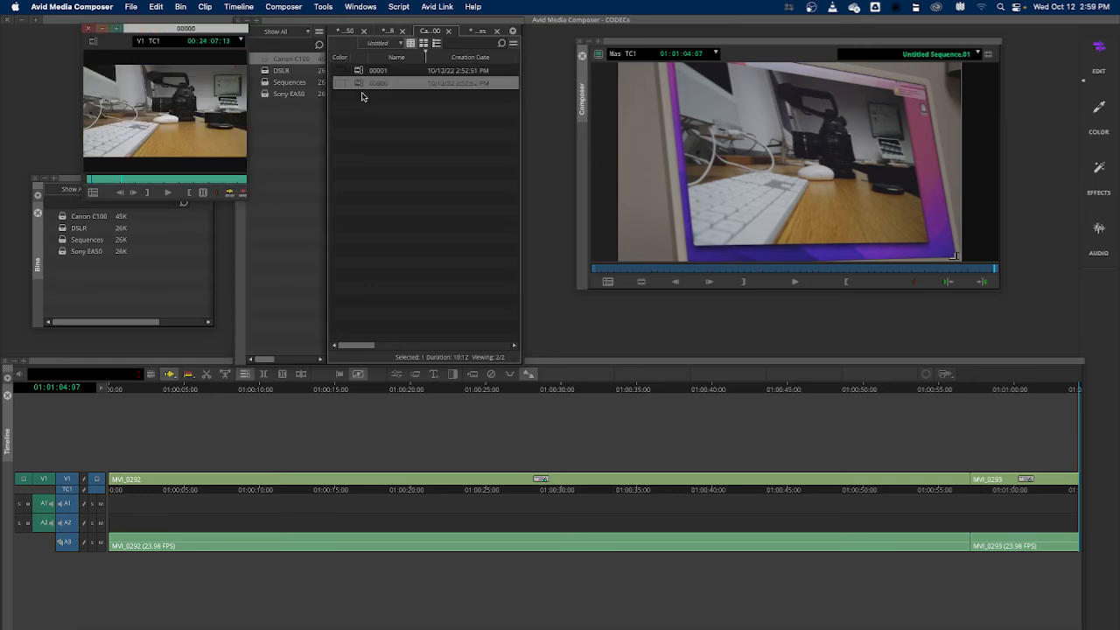
{"action": "left_click_drag", "start_coordinate": [123, 183], "coordinate": [158, 180]}
{"action": "double_click", "coordinate": [358, 71]}
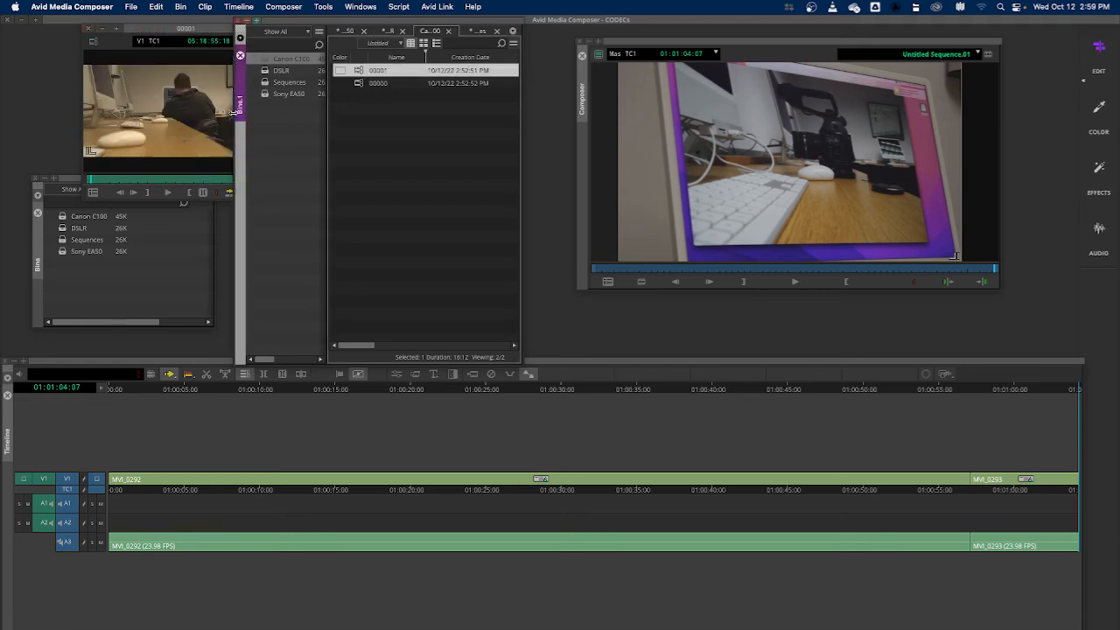
{"action": "left_click", "coordinate": [158, 34]}
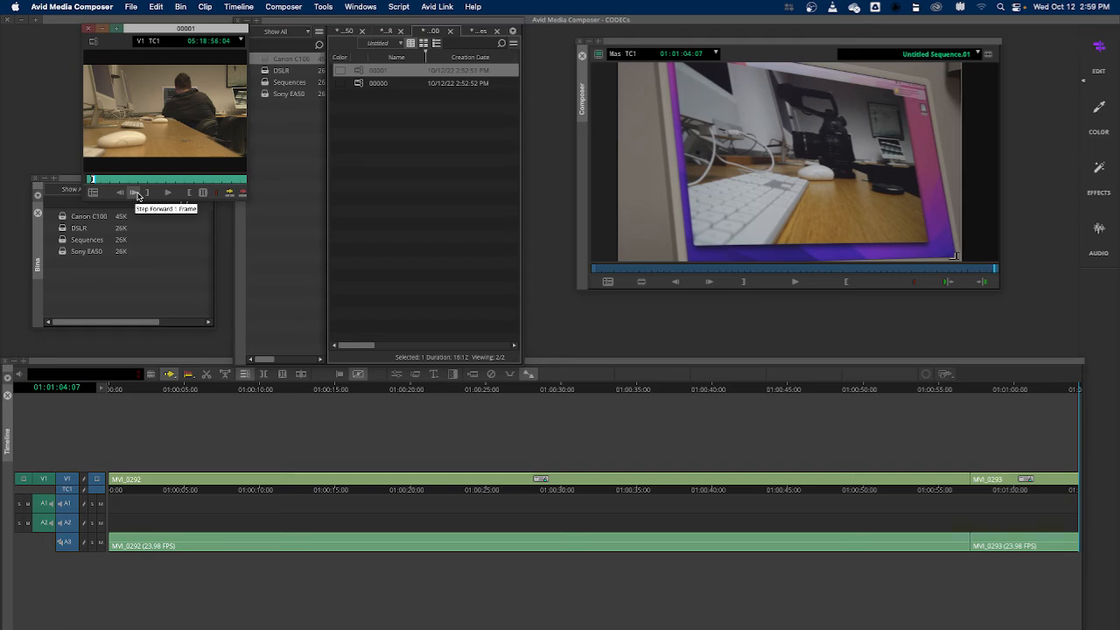
{"action": "mouse_move", "coordinate": [101, 181]}
{"action": "left_mouse_down"}
{"action": "mouse_move", "coordinate": [172, 182]}
{"action": "mouse_move", "coordinate": [120, 184]}
{"action": "left_mouse_up"}
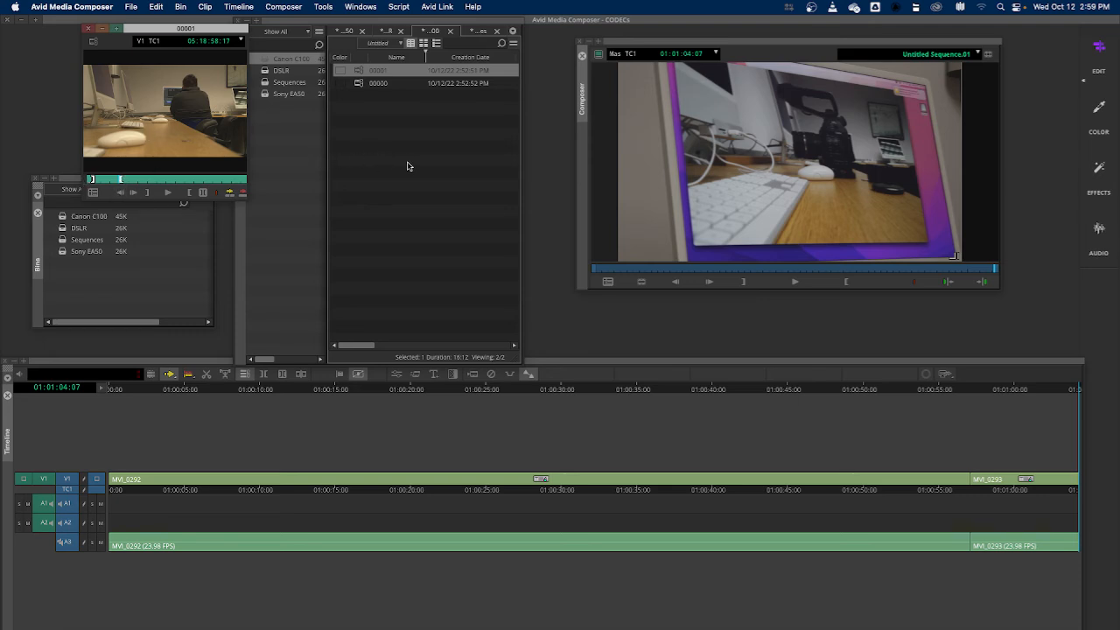
Load MVI_0294 from the DSLR bin, mark an in point near 9 seconds, and drag it onto the end of the sequence
{"action": "double_click", "coordinate": [60, 231]}
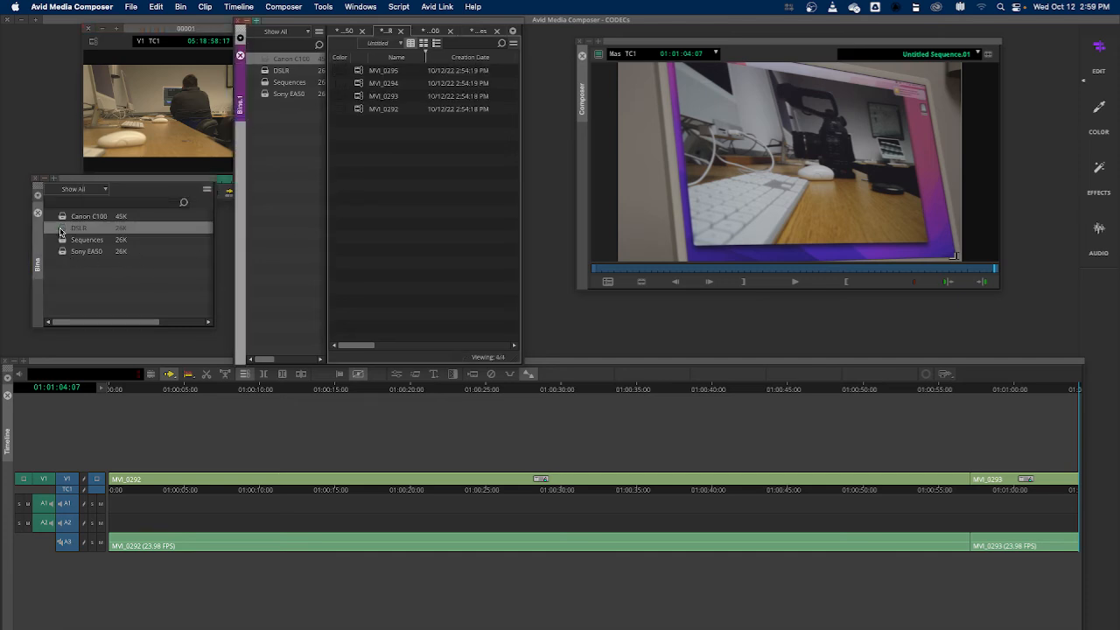
{"action": "double_click", "coordinate": [359, 84]}
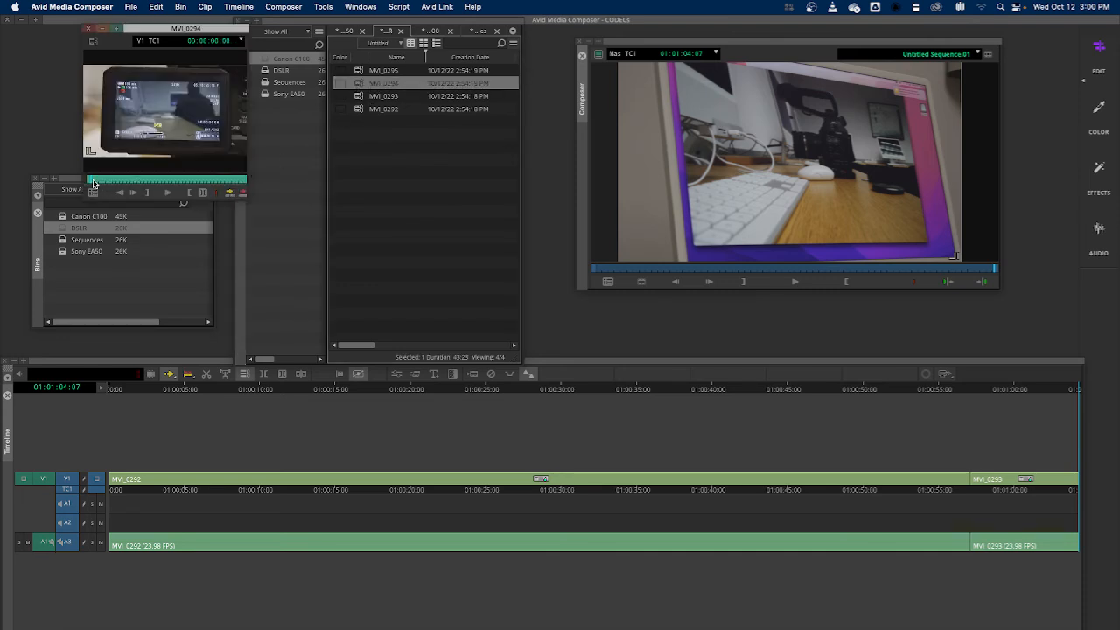
{"action": "mouse_move", "coordinate": [92, 180]}
{"action": "left_mouse_down"}
{"action": "mouse_move", "coordinate": [172, 182]}
{"action": "mouse_move", "coordinate": [83, 184]}
{"action": "left_mouse_up"}
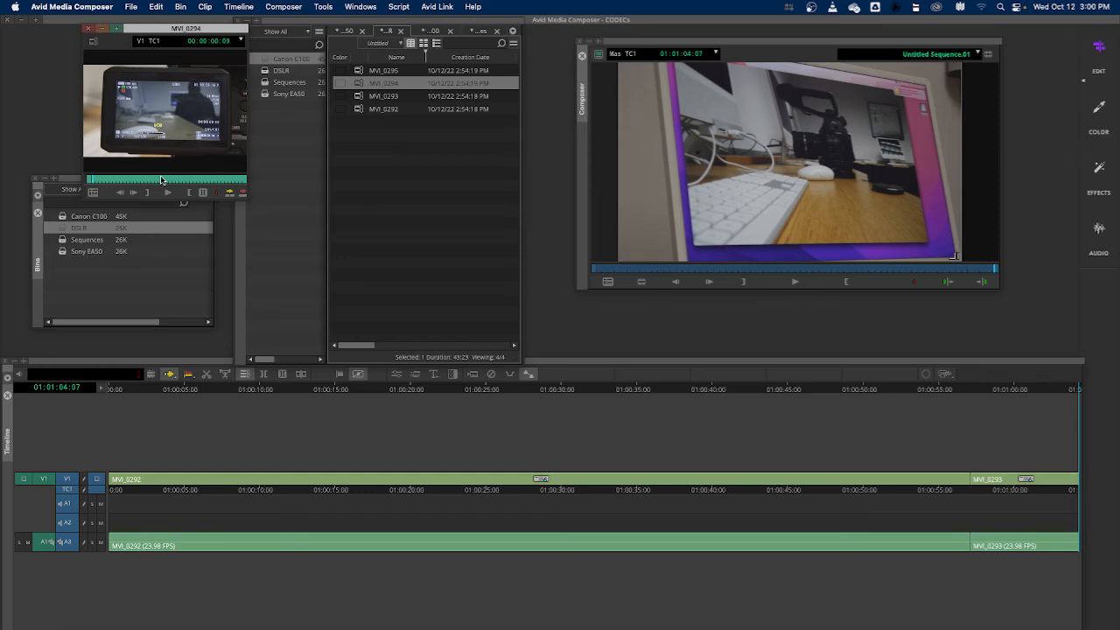
{"action": "left_click", "coordinate": [133, 181]}
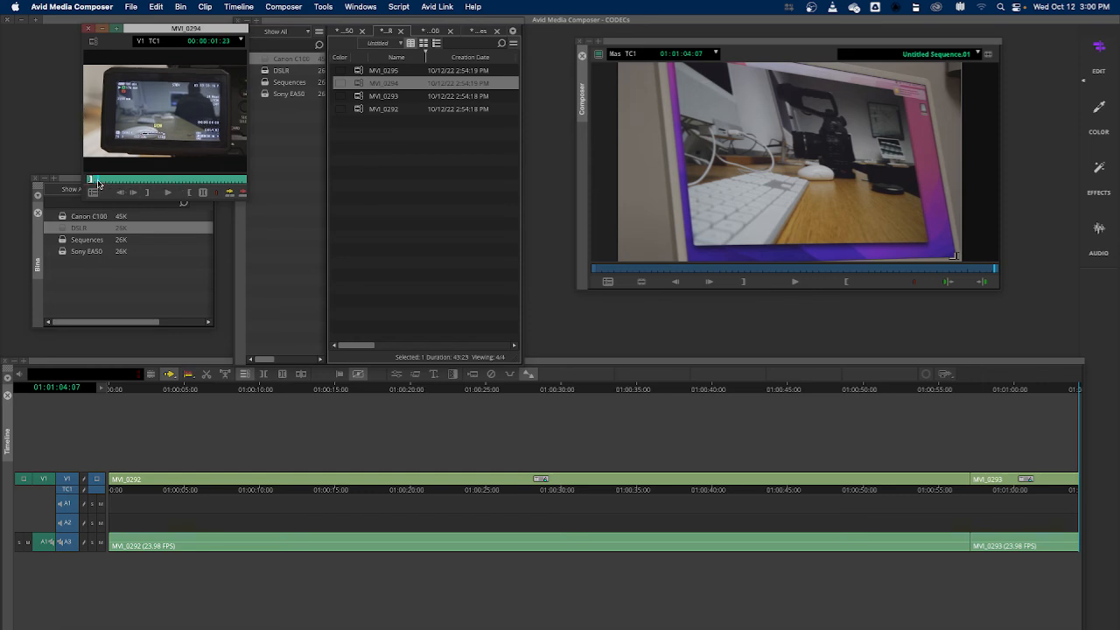
{"action": "mouse_move", "coordinate": [133, 181]}
{"action": "left_mouse_down"}
{"action": "mouse_move", "coordinate": [194, 180]}
{"action": "mouse_move", "coordinate": [99, 184]}
{"action": "mouse_move", "coordinate": [124, 183]}
{"action": "left_mouse_up"}
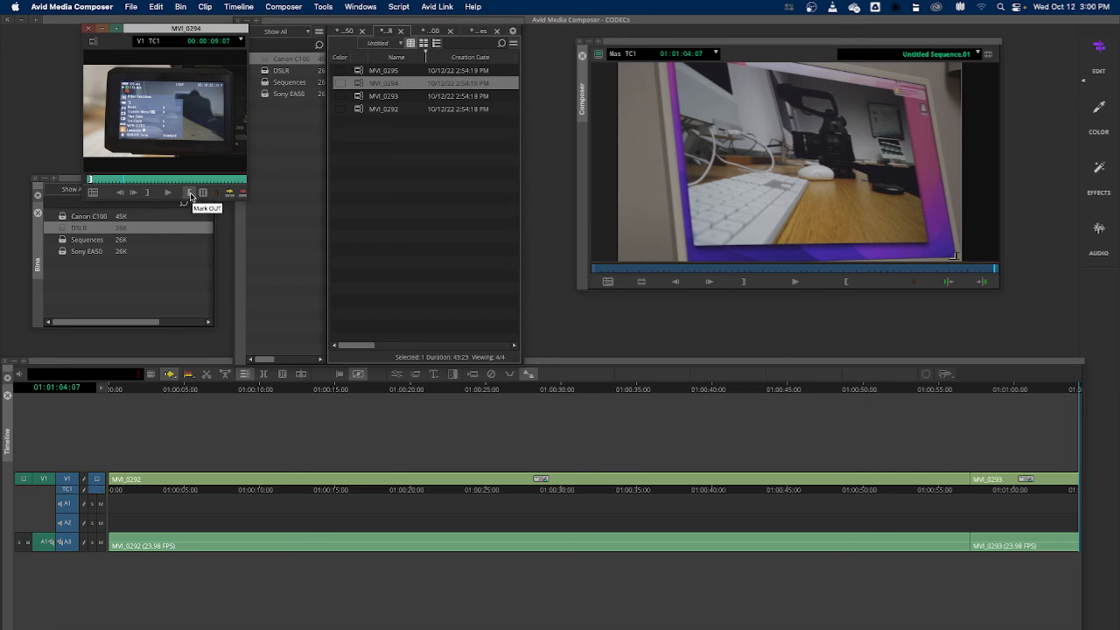
{"action": "left_click_drag", "start_coordinate": [174, 131], "coordinate": [1079, 458]}
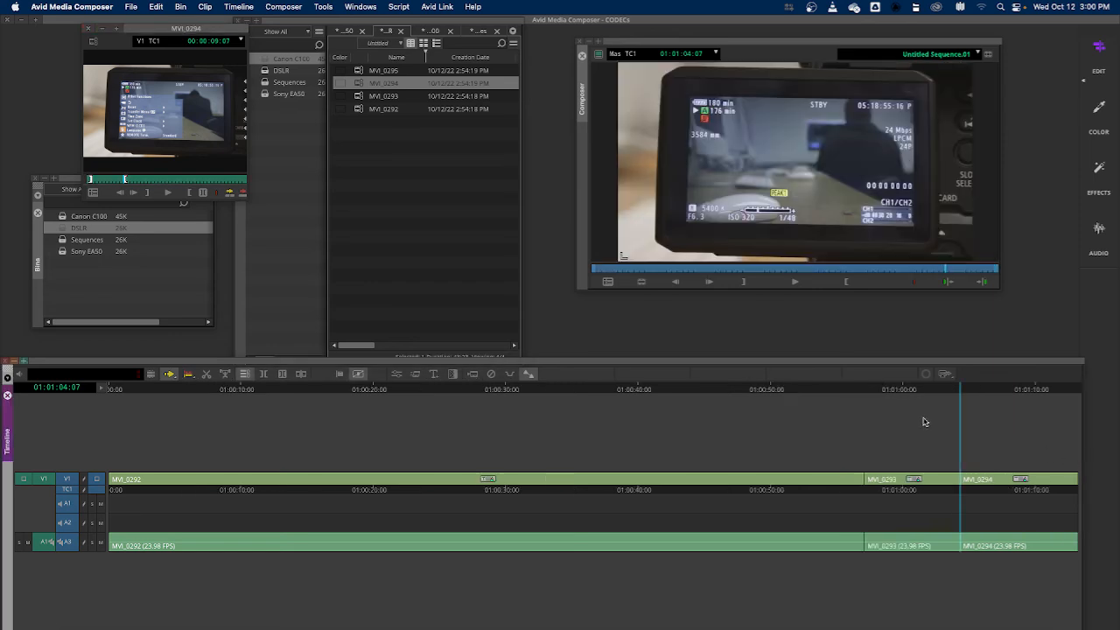
Mark a later in and out range in MVI_0294 and splice it onto the end of the sequence
{"action": "left_click_drag", "start_coordinate": [969, 389], "coordinate": [1080, 388]}
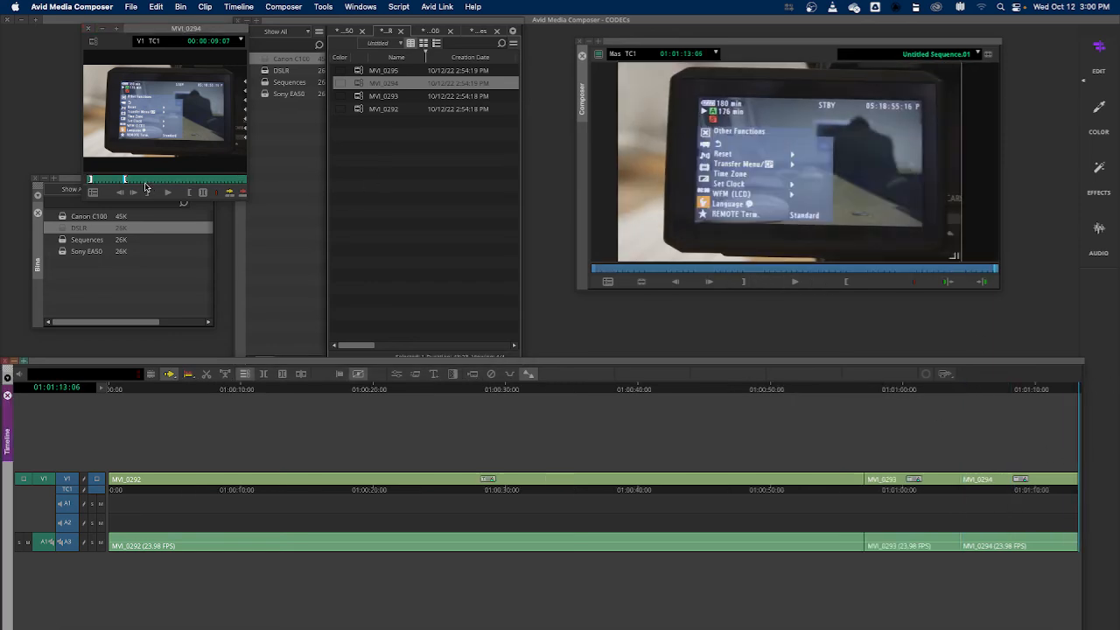
{"action": "mouse_move", "coordinate": [145, 184]}
{"action": "left_mouse_down"}
{"action": "mouse_move", "coordinate": [168, 184]}
{"action": "mouse_move", "coordinate": [131, 184]}
{"action": "mouse_move", "coordinate": [166, 186]}
{"action": "left_mouse_up"}
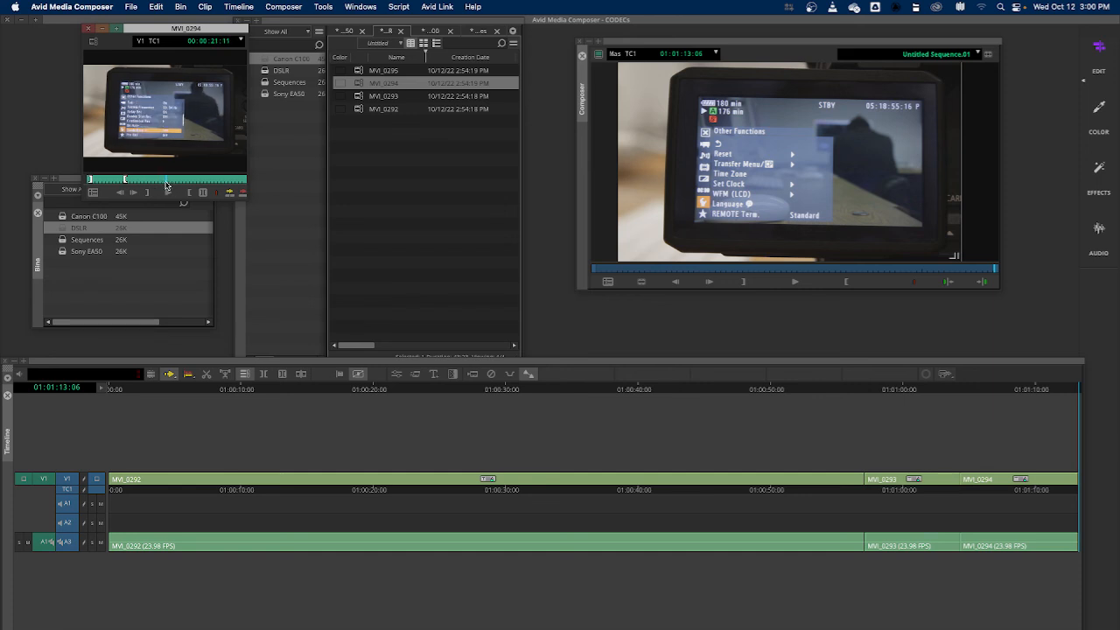
{"action": "left_click_drag", "start_coordinate": [169, 185], "coordinate": [187, 185]}
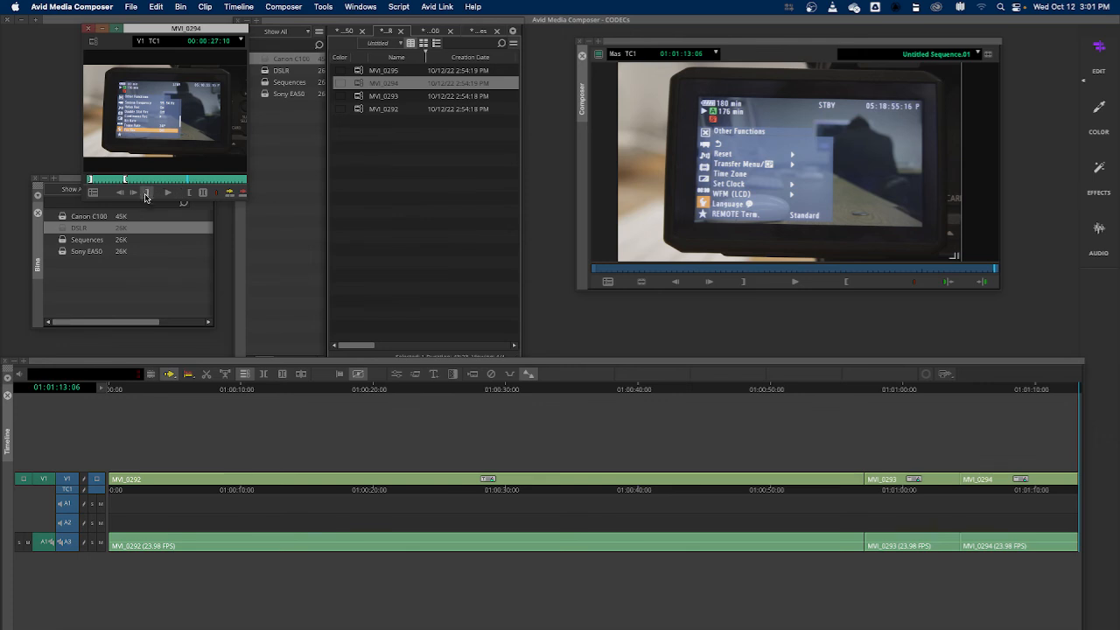
{"action": "left_click", "coordinate": [147, 191]}
{"action": "left_click_drag", "start_coordinate": [187, 182], "coordinate": [228, 185]}
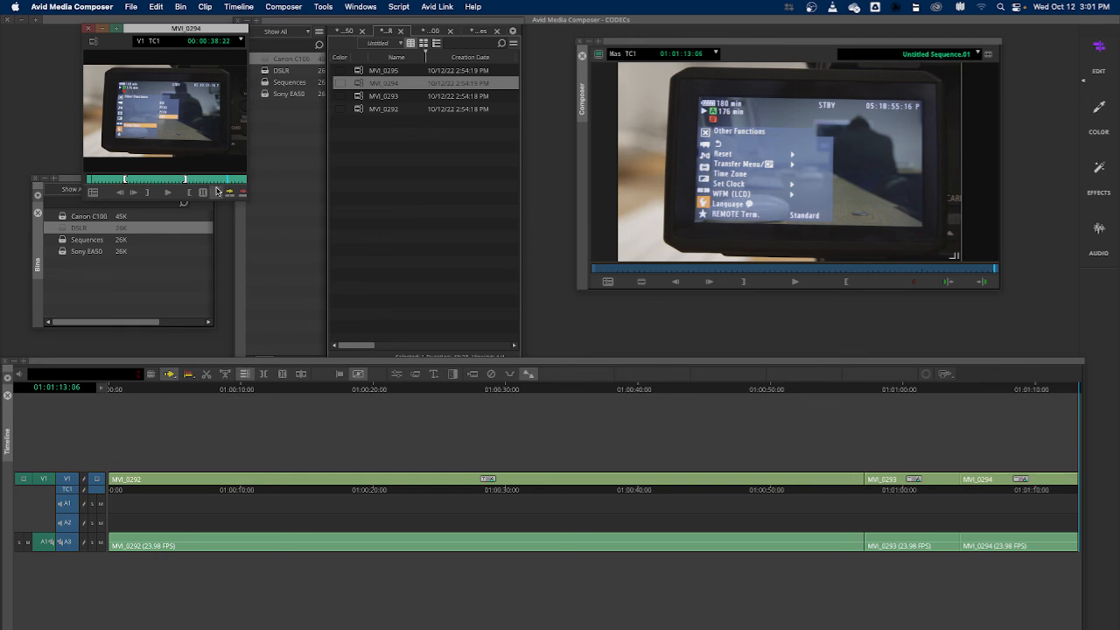
{"action": "left_click", "coordinate": [187, 196]}
{"action": "key", "text": "v"}
{"action": "left_click_drag", "start_coordinate": [944, 389], "coordinate": [1080, 391]}
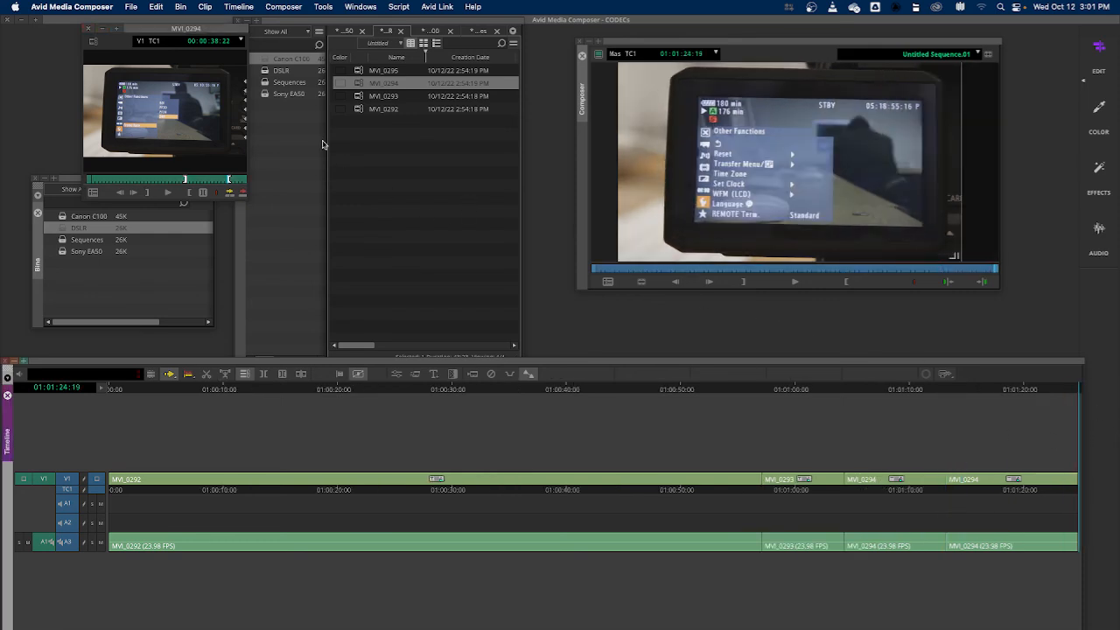
Load MVI_0295 from the DSLR bin, mark in and out points, and drag it onto the end of the sequence
{"action": "left_click", "coordinate": [394, 158]}
{"action": "left_click", "coordinate": [265, 73]}
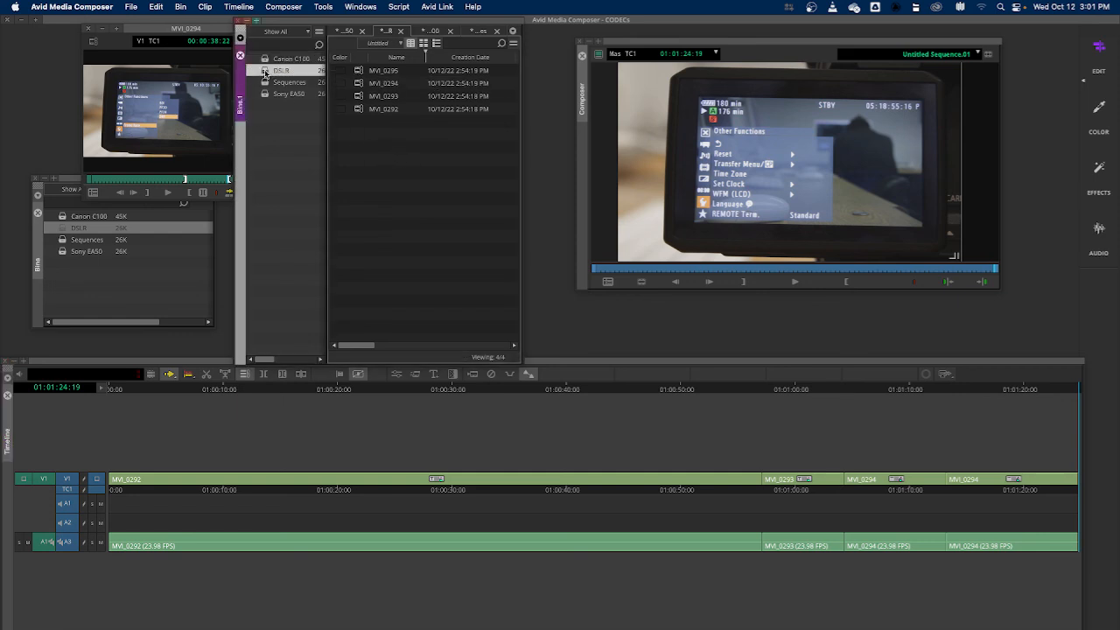
{"action": "double_click", "coordinate": [265, 73]}
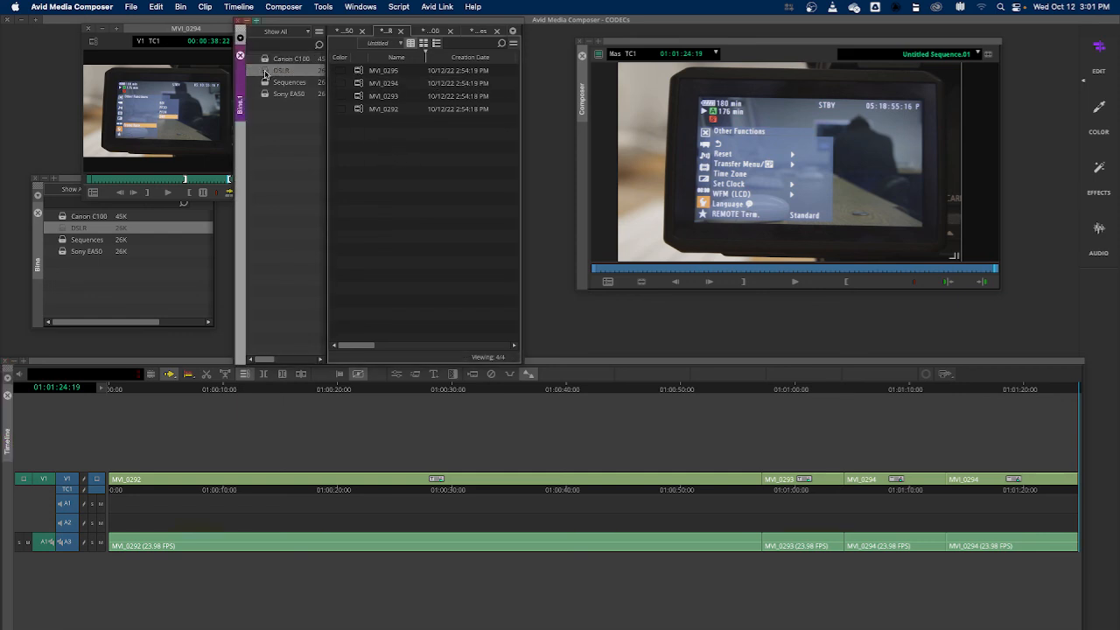
{"action": "double_click", "coordinate": [361, 76]}
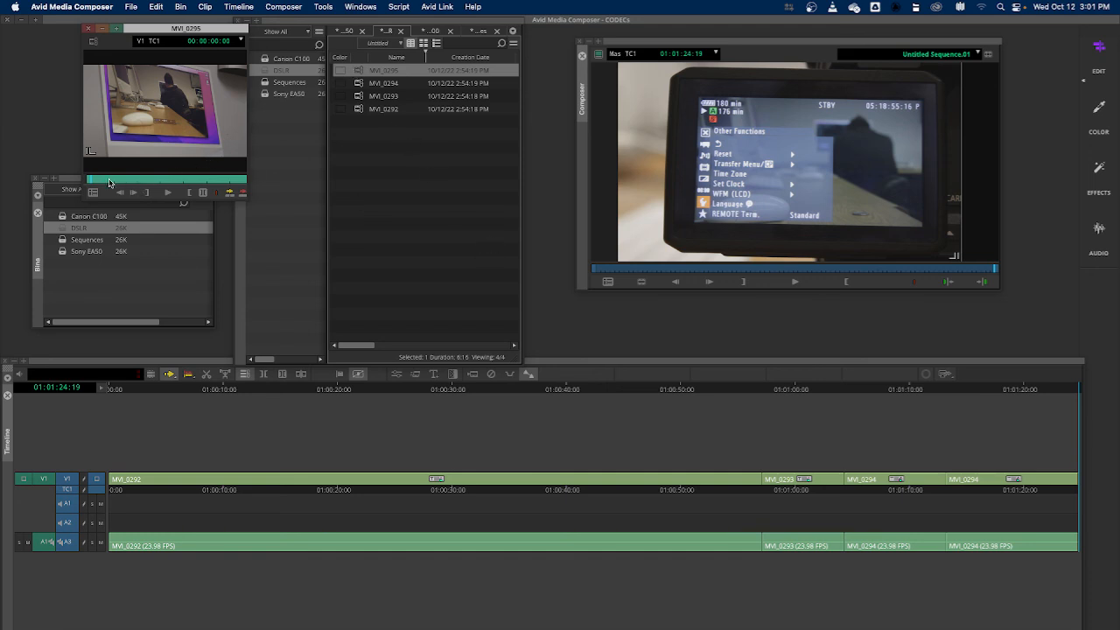
{"action": "left_click_drag", "start_coordinate": [95, 182], "coordinate": [226, 184]}
{"action": "left_click", "coordinate": [147, 193]}
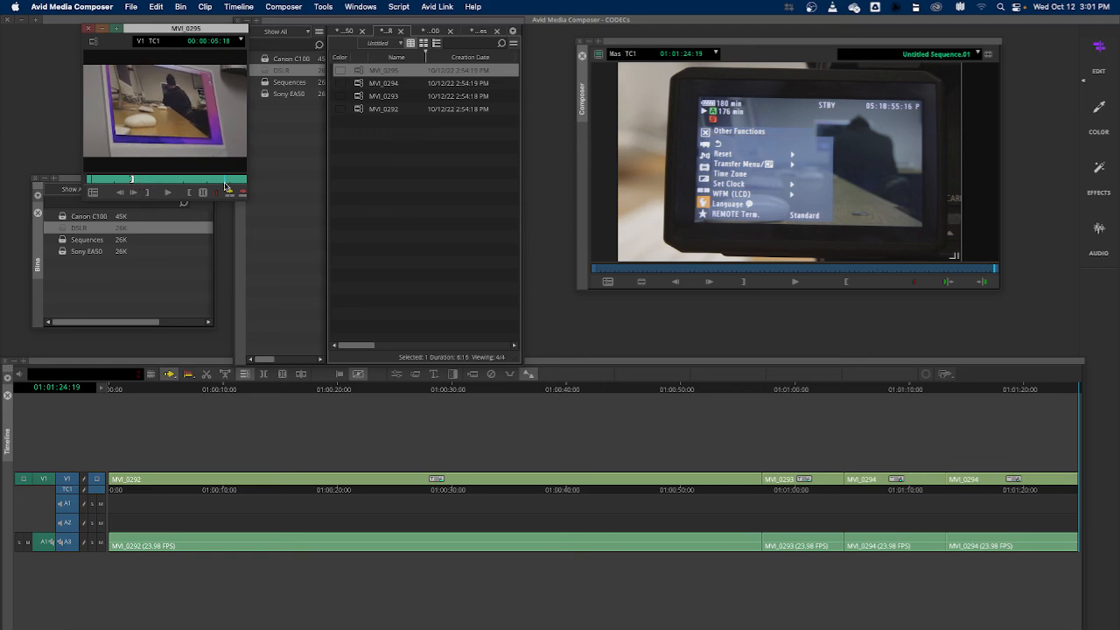
{"action": "left_click", "coordinate": [190, 193]}
{"action": "left_click_drag", "start_coordinate": [208, 134], "coordinate": [1081, 433]}
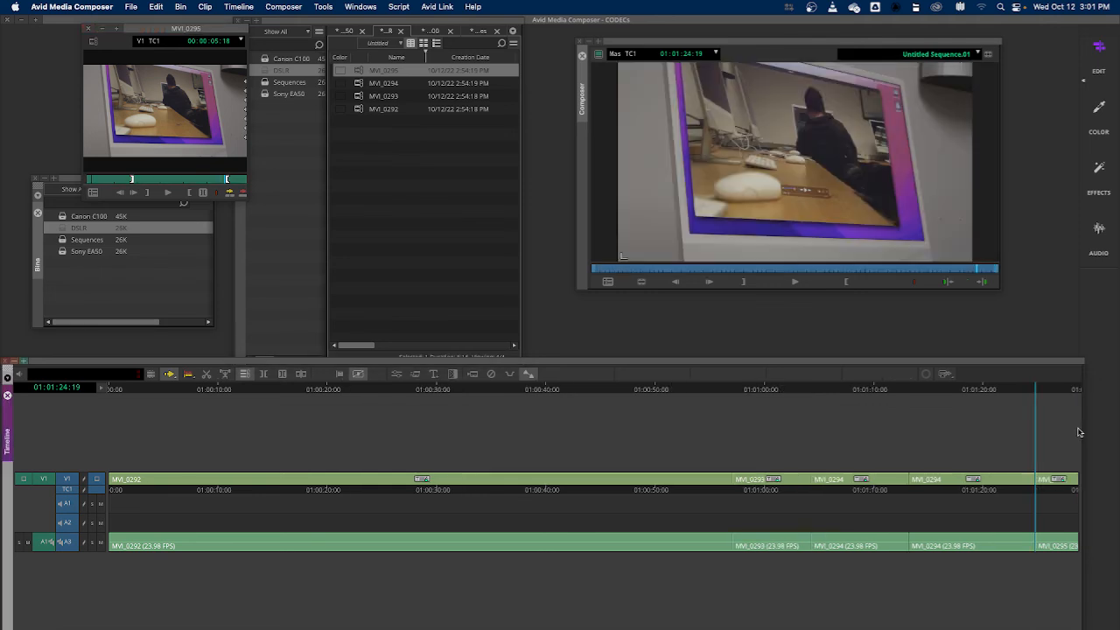
Play back the edited sequence from its start in the record monitor
{"action": "left_click_drag", "start_coordinate": [1037, 390], "coordinate": [85, 413]}
{"action": "key", "text": "space"}
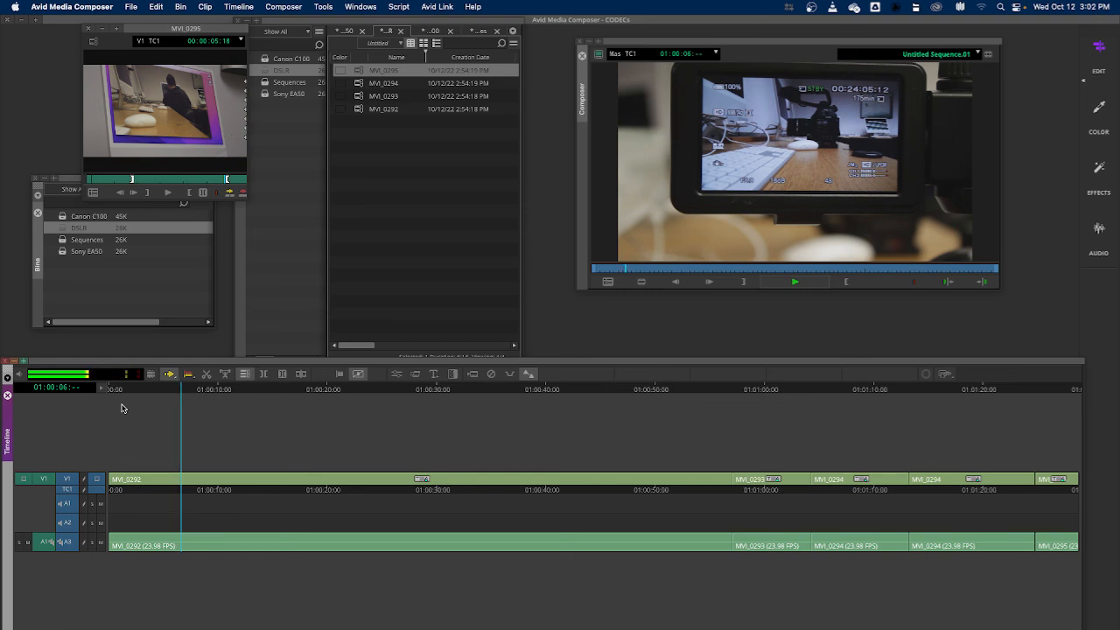
{"action": "key", "text": "l"}
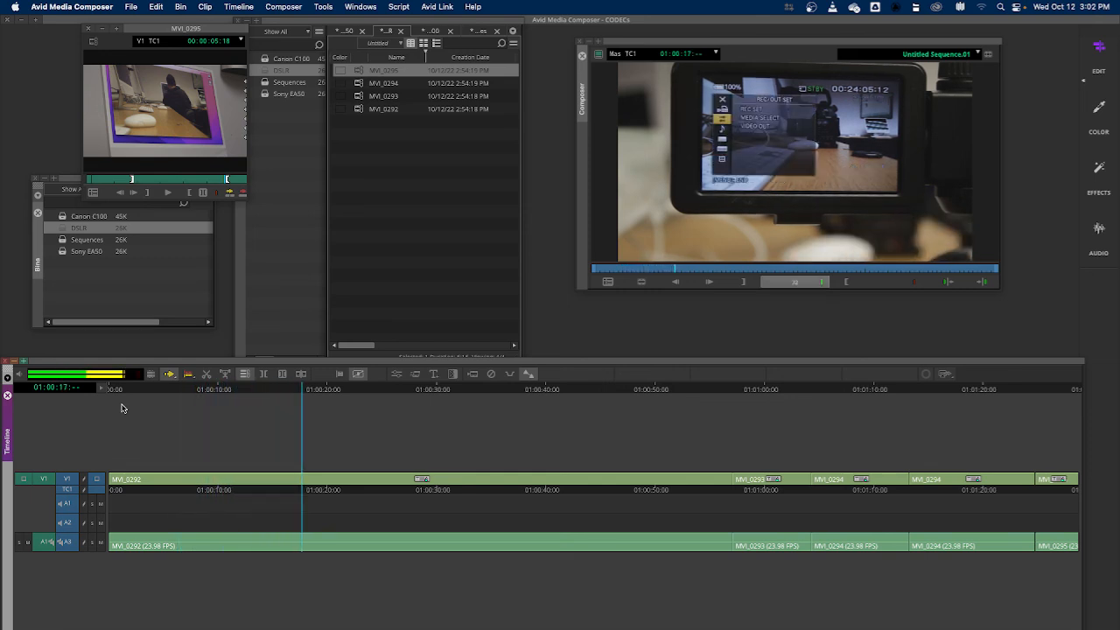
{"action": "key", "text": "k"}
{"action": "key", "text": "l"}
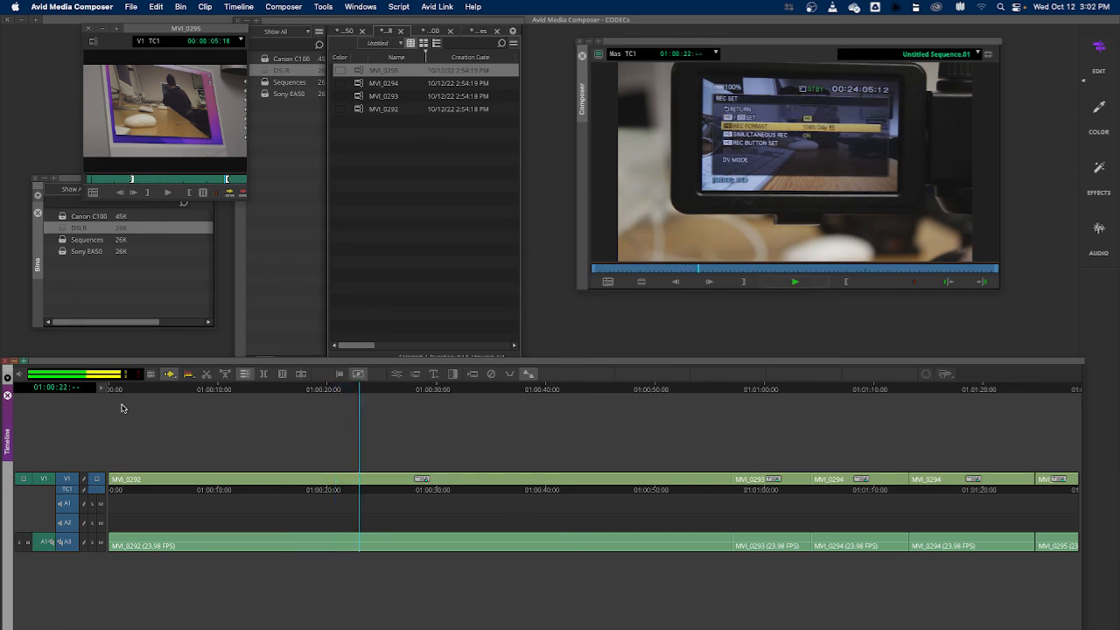
{"action": "key", "text": "k"}
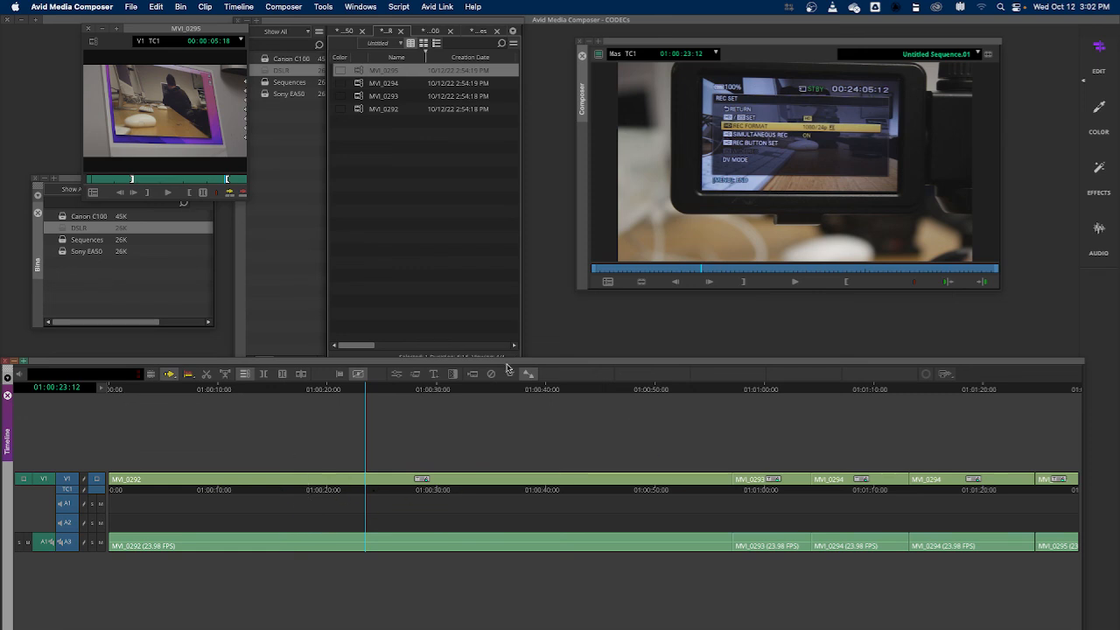
Review the cut into MVI_0295 at the end of the sequence by zooming in, selecting the edit point, and scrubbing through the clip
{"action": "left_click_drag", "start_coordinate": [366, 394], "coordinate": [1034, 393]}
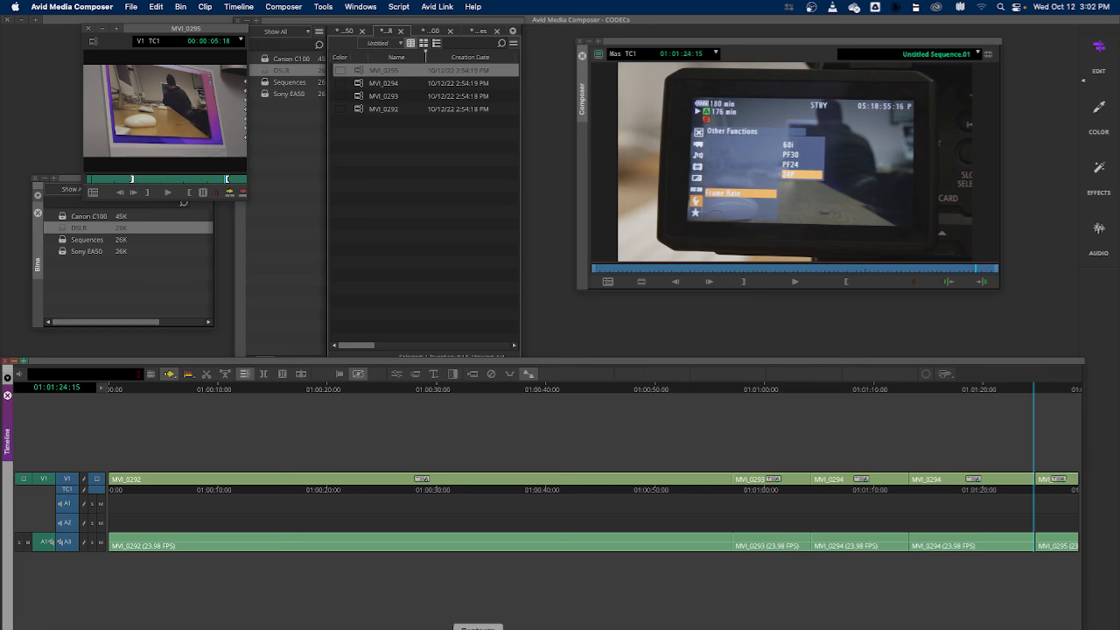
{"action": "key", "text": "h"}
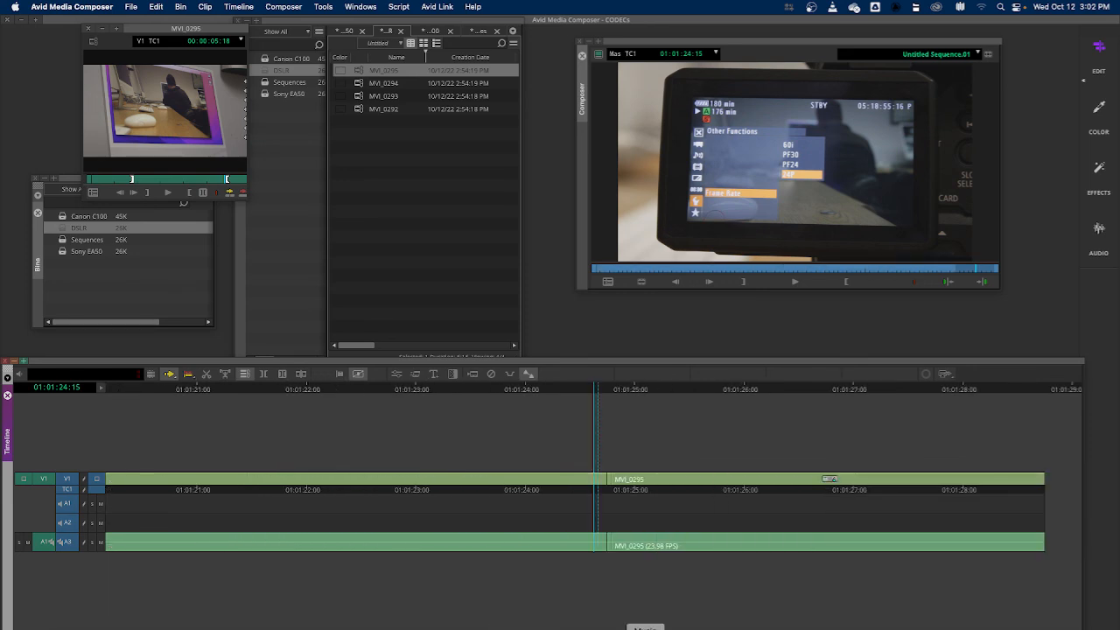
{"action": "left_click", "coordinate": [610, 479]}
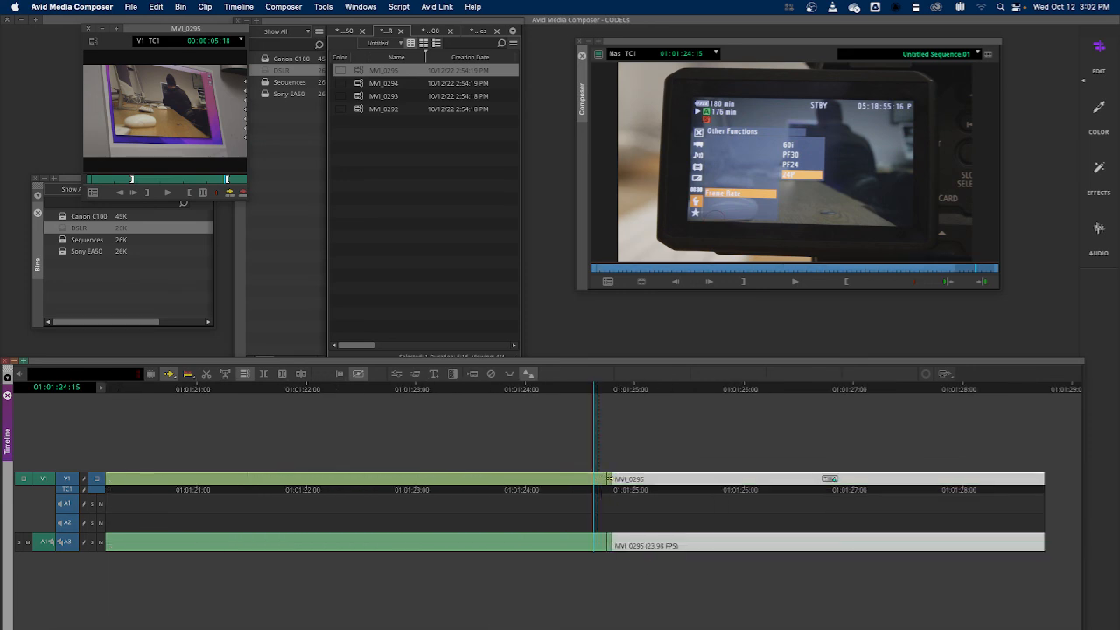
{"action": "left_click", "coordinate": [606, 479]}
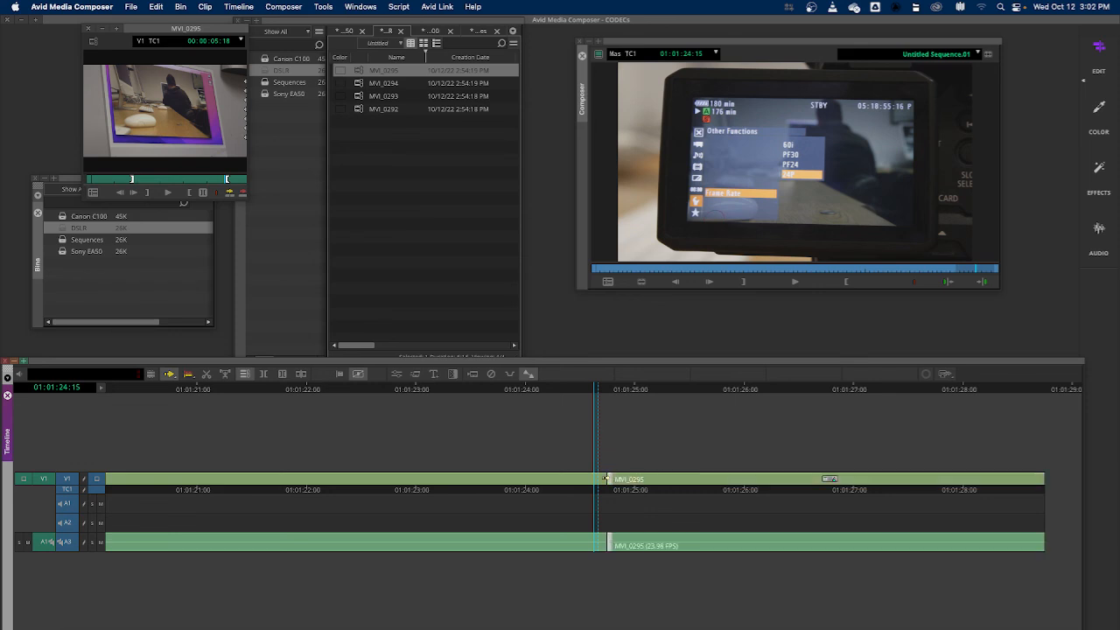
{"action": "left_click", "coordinate": [609, 480]}
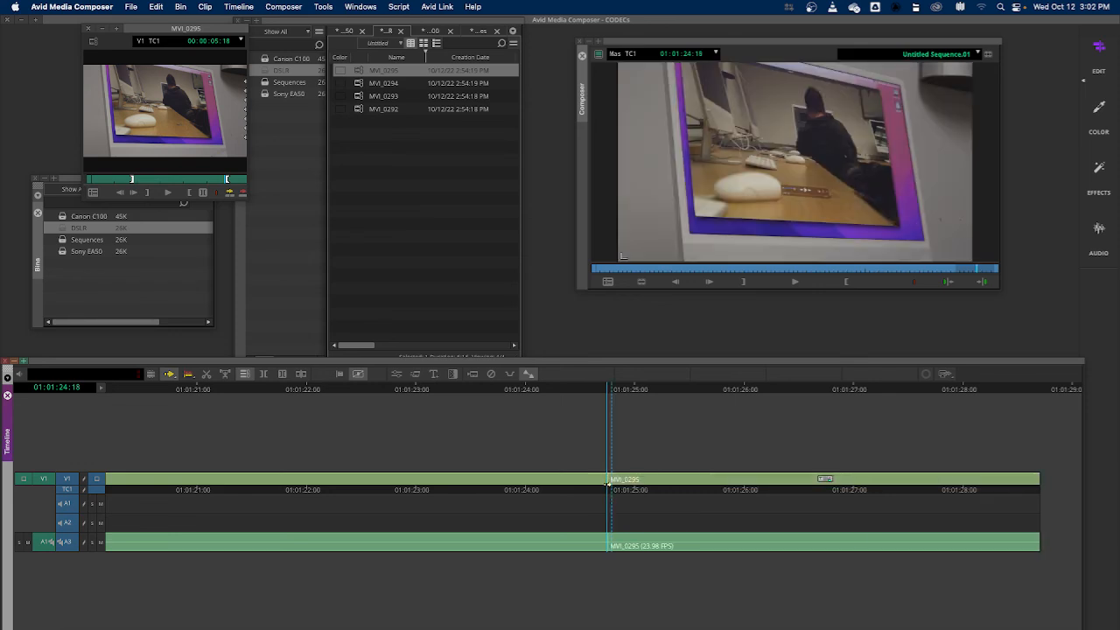
{"action": "left_click_drag", "start_coordinate": [610, 391], "coordinate": [896, 396]}
{"action": "key", "text": "super+slash"}
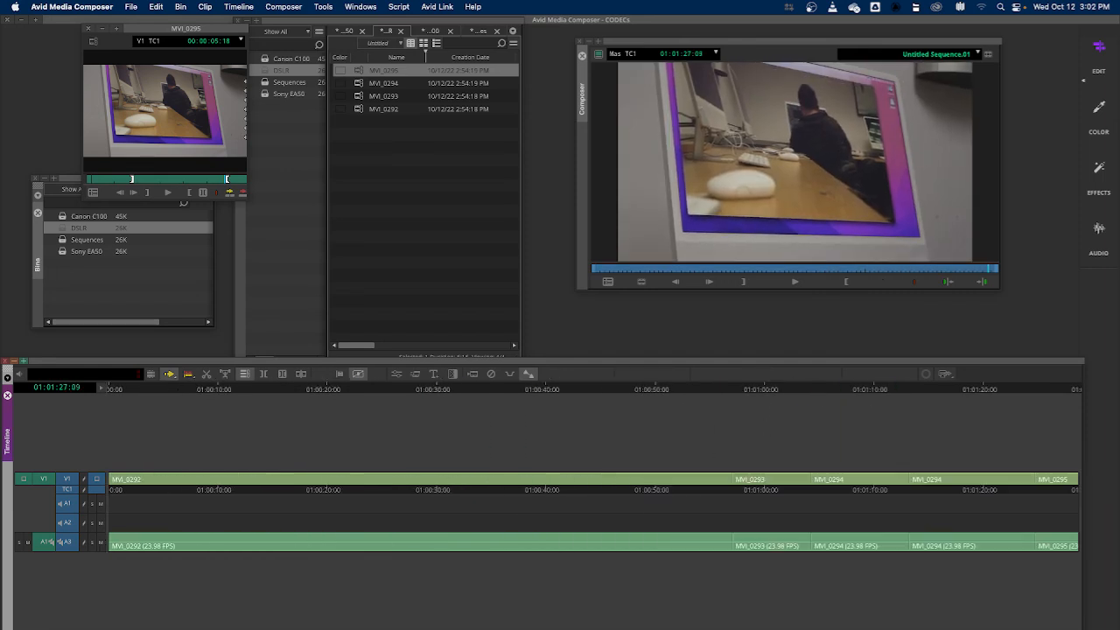